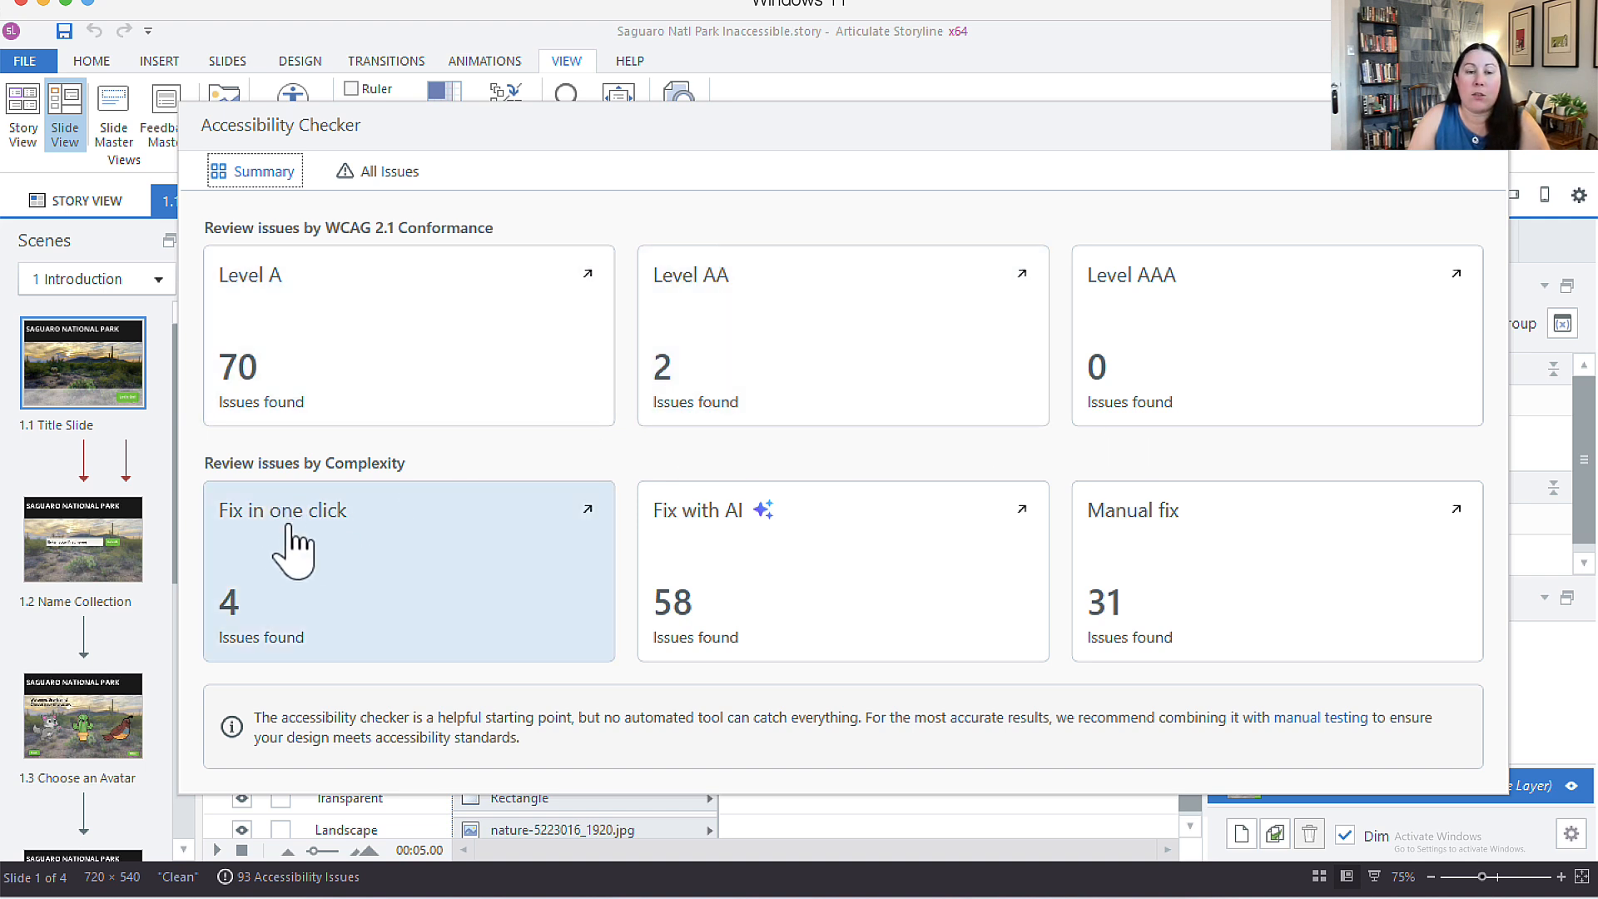
# - Review the one-click-fix issues, reading the guidance for accessibility controls, play/pause button, playback speed, playback orientation and skip navigation shortcut
pyautogui.click(391, 563)
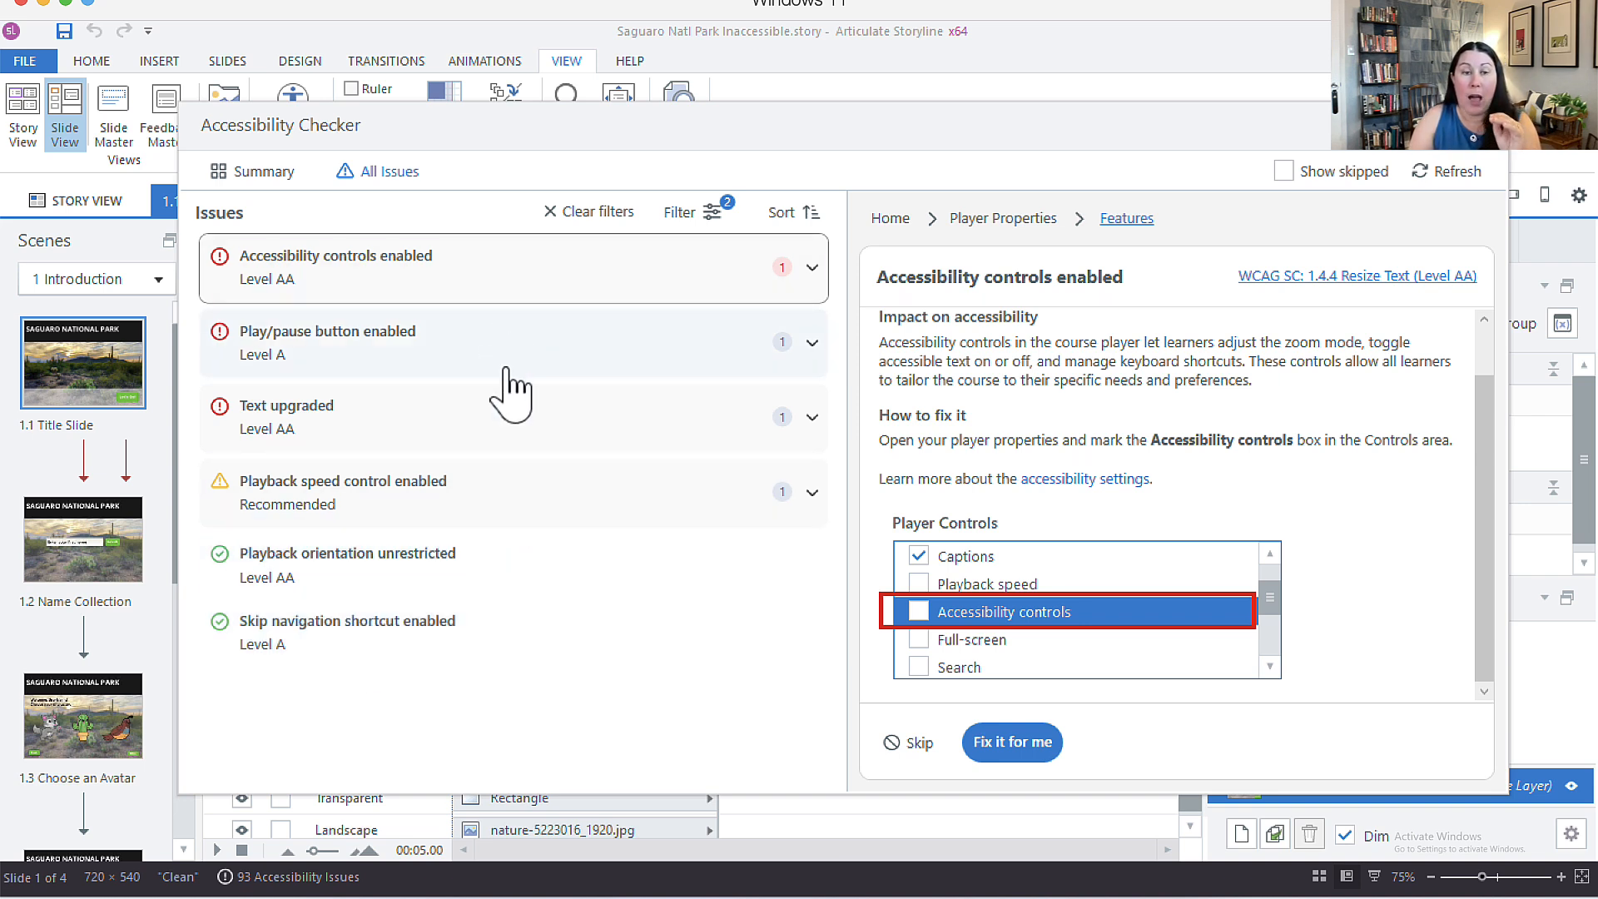
pyautogui.click(442, 348)
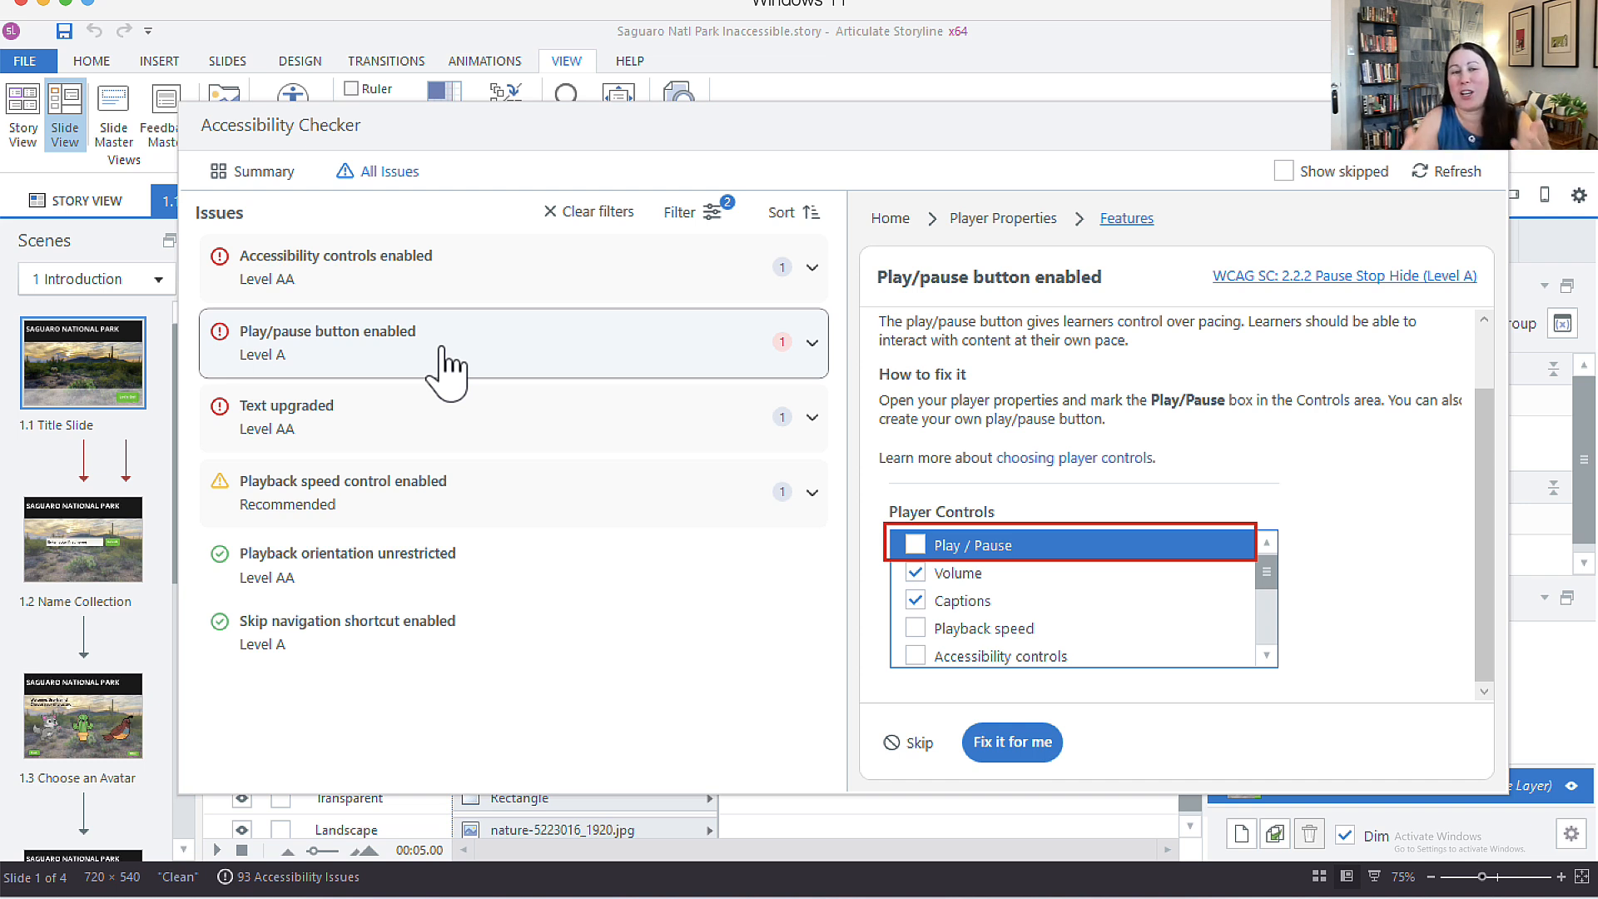
pyautogui.click(457, 496)
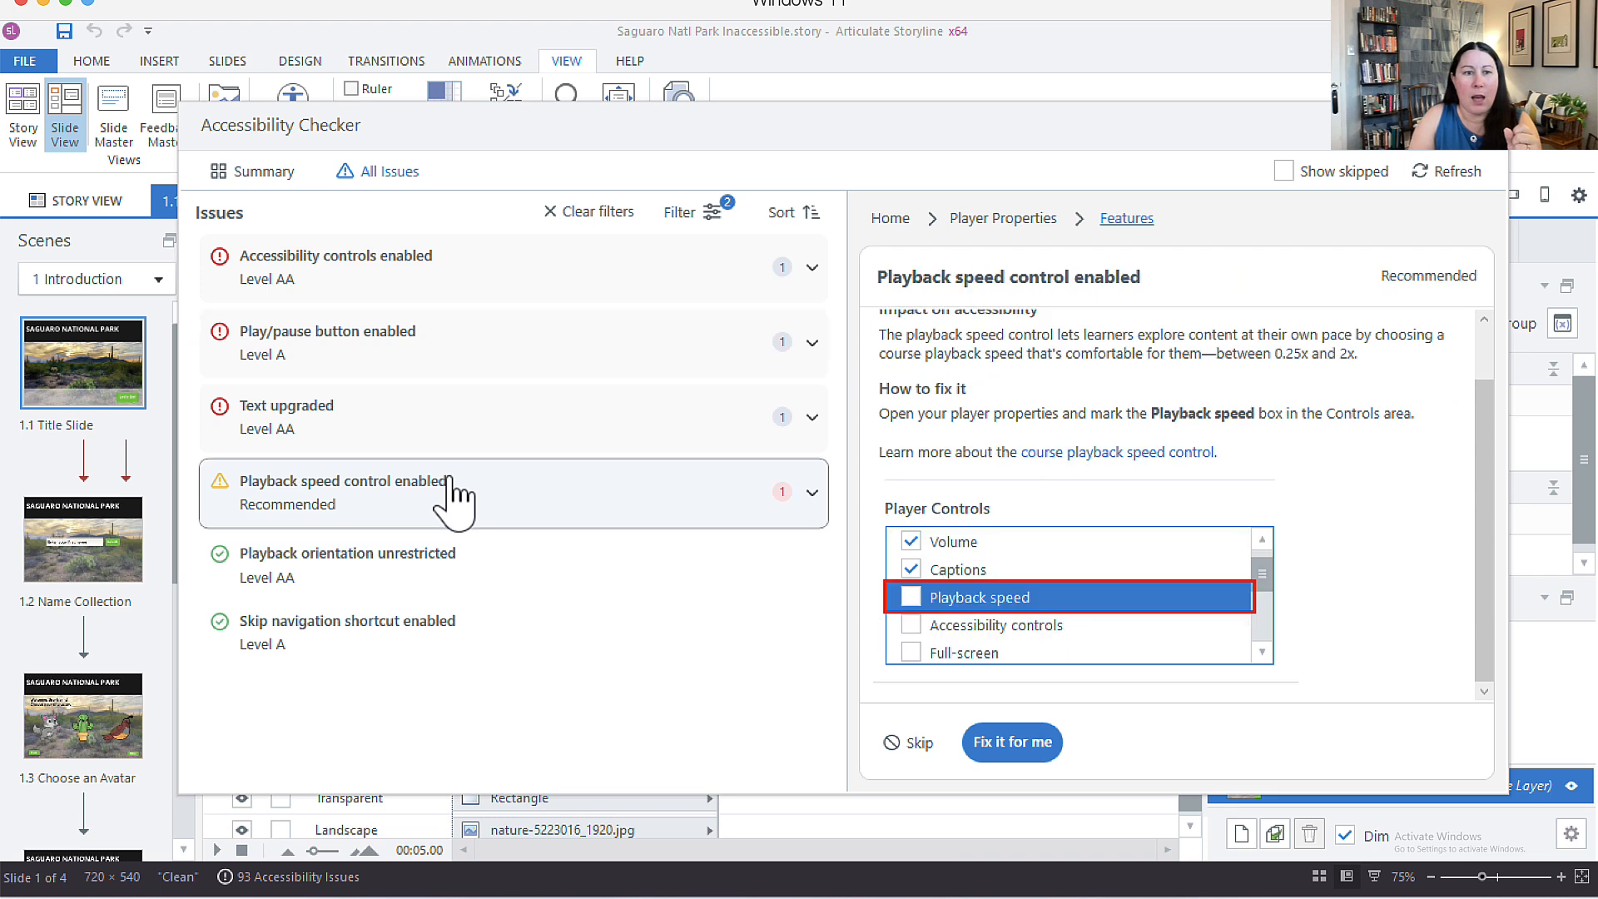
pyautogui.click(442, 286)
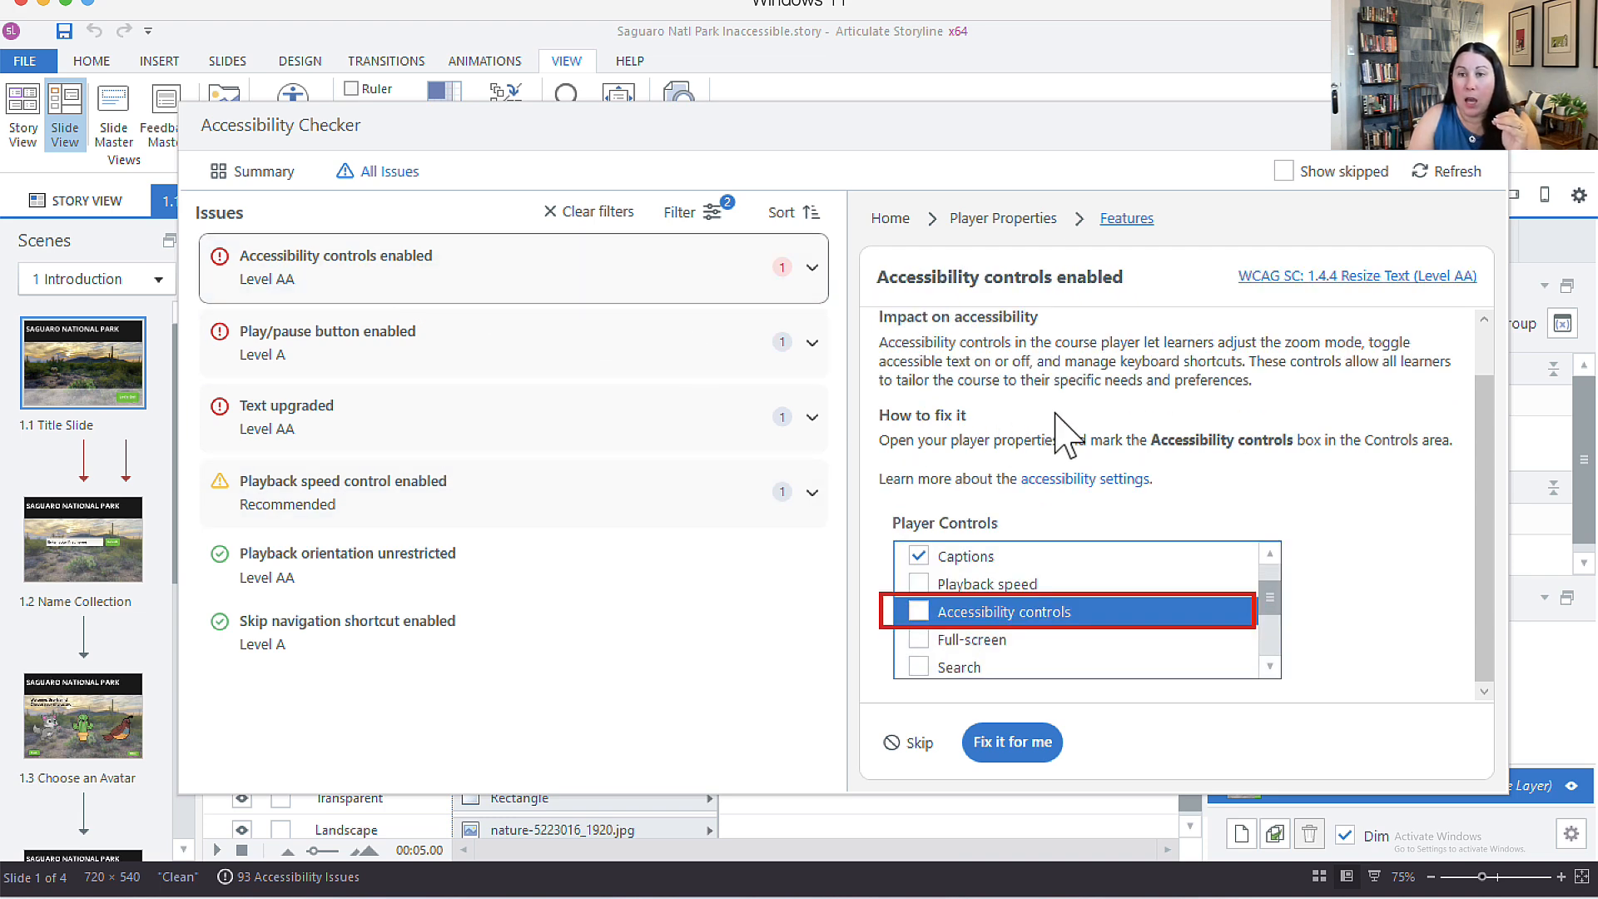
pyautogui.scroll(1, 1261, 410)
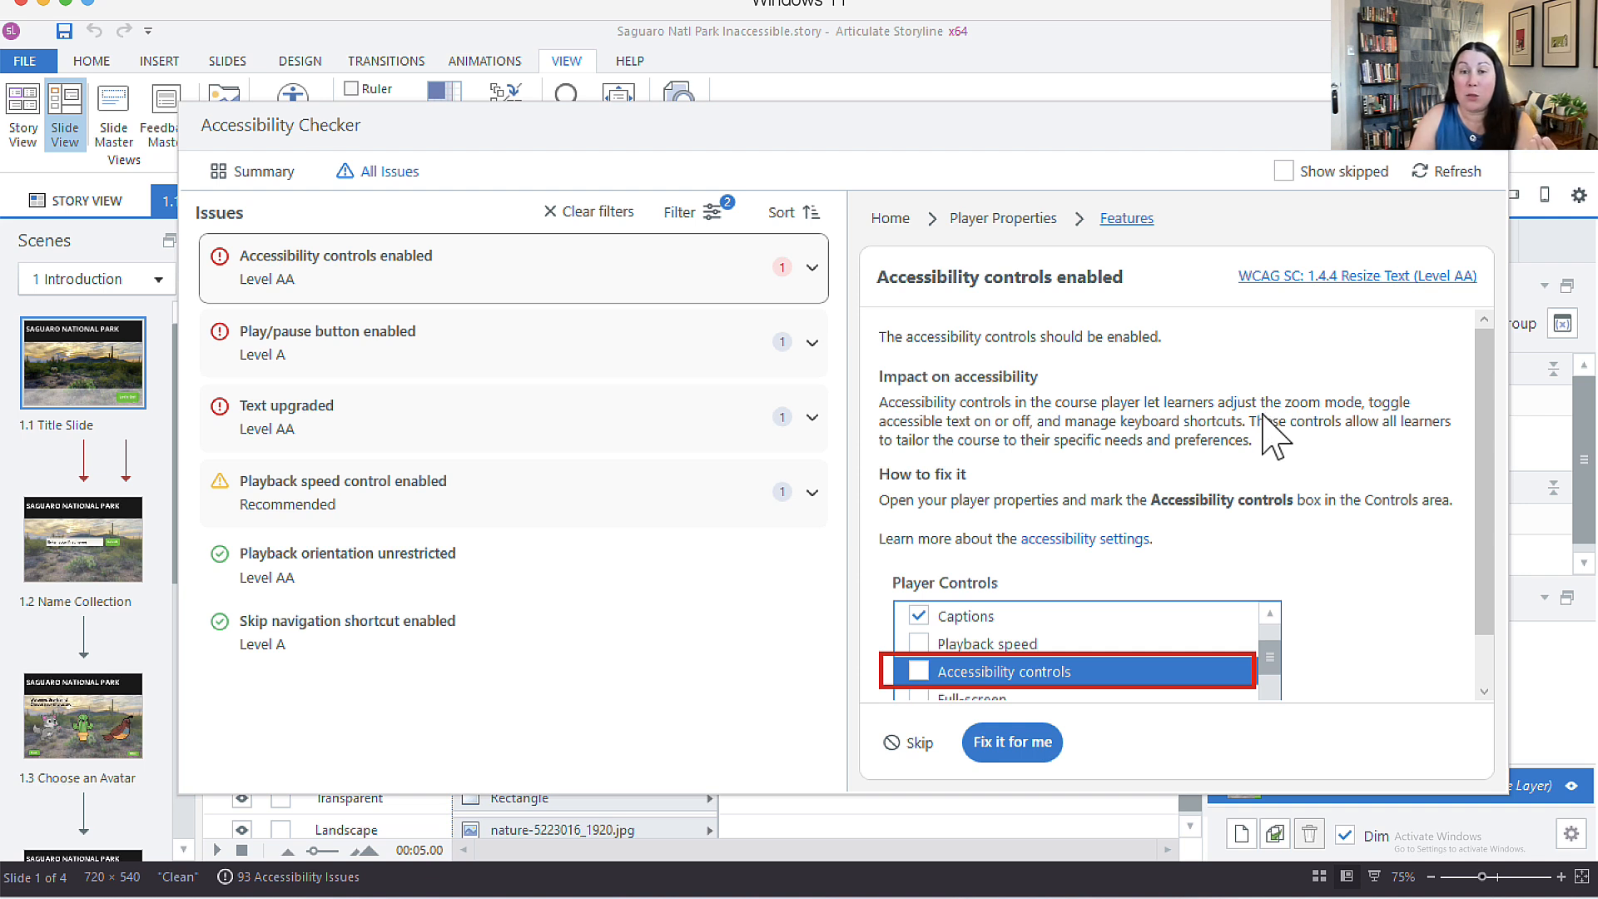
pyautogui.scroll(-1, 1274, 437)
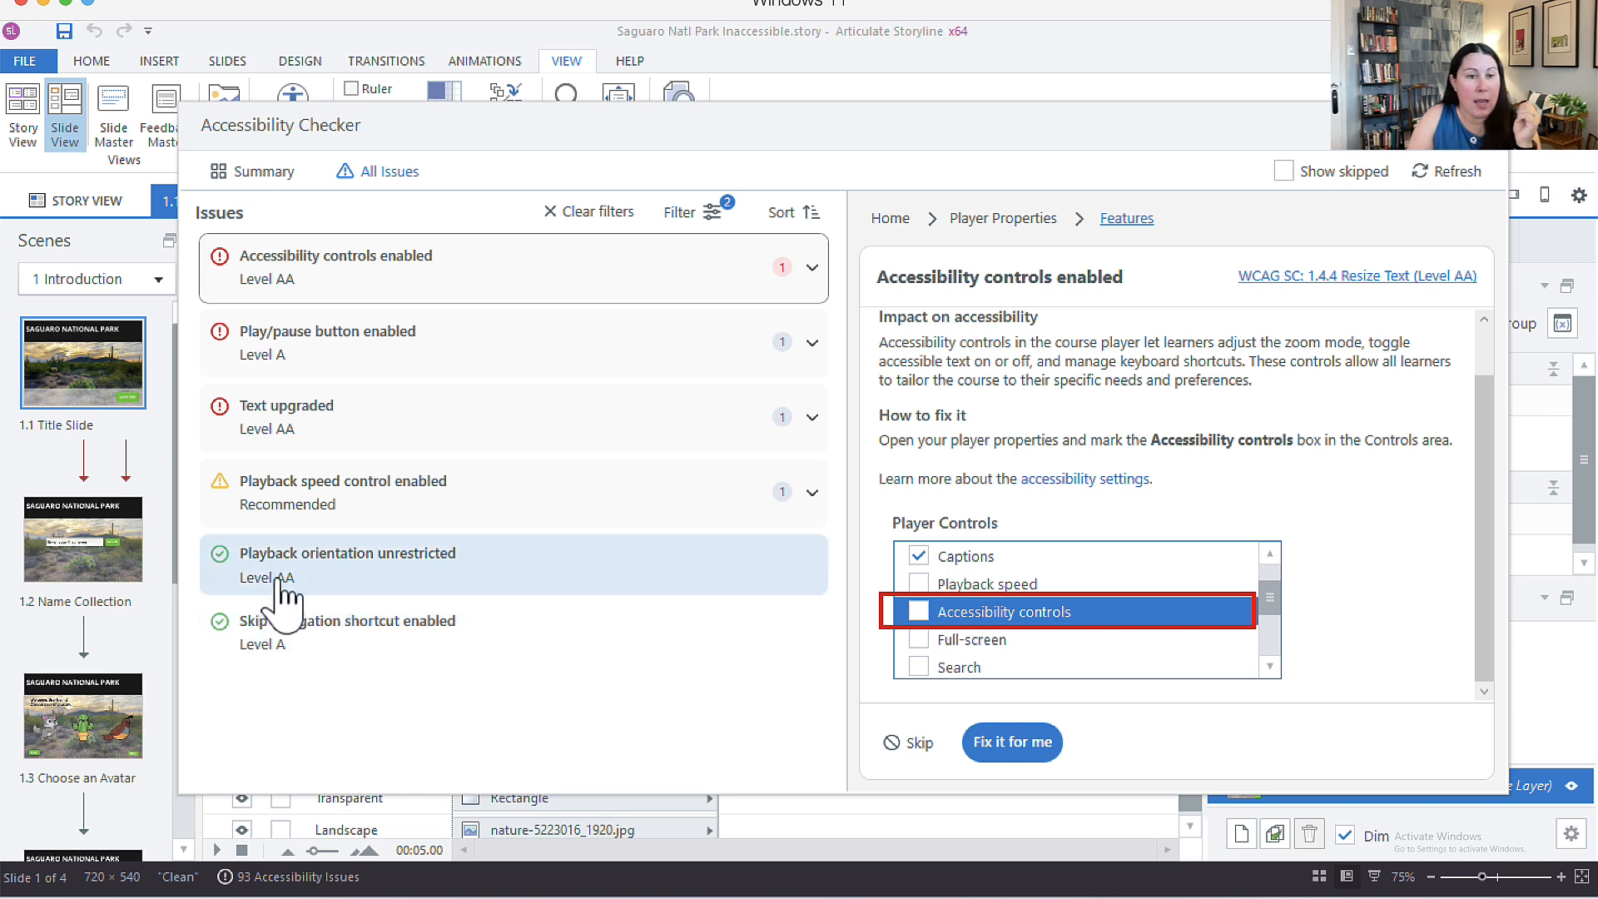
pyautogui.click(246, 575)
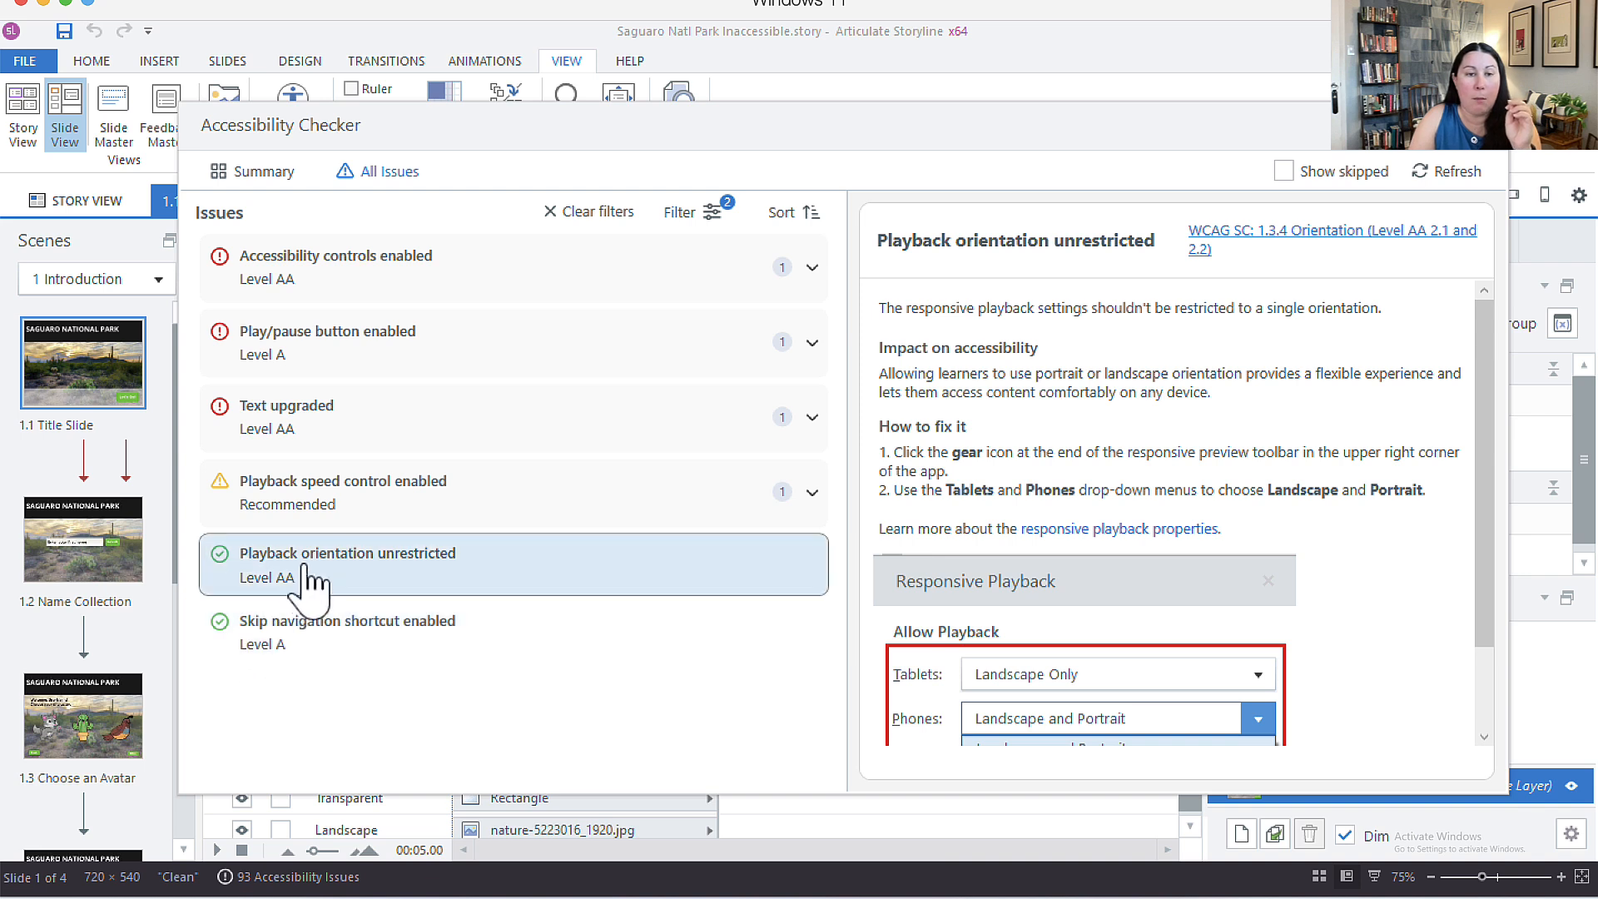
pyautogui.click(343, 640)
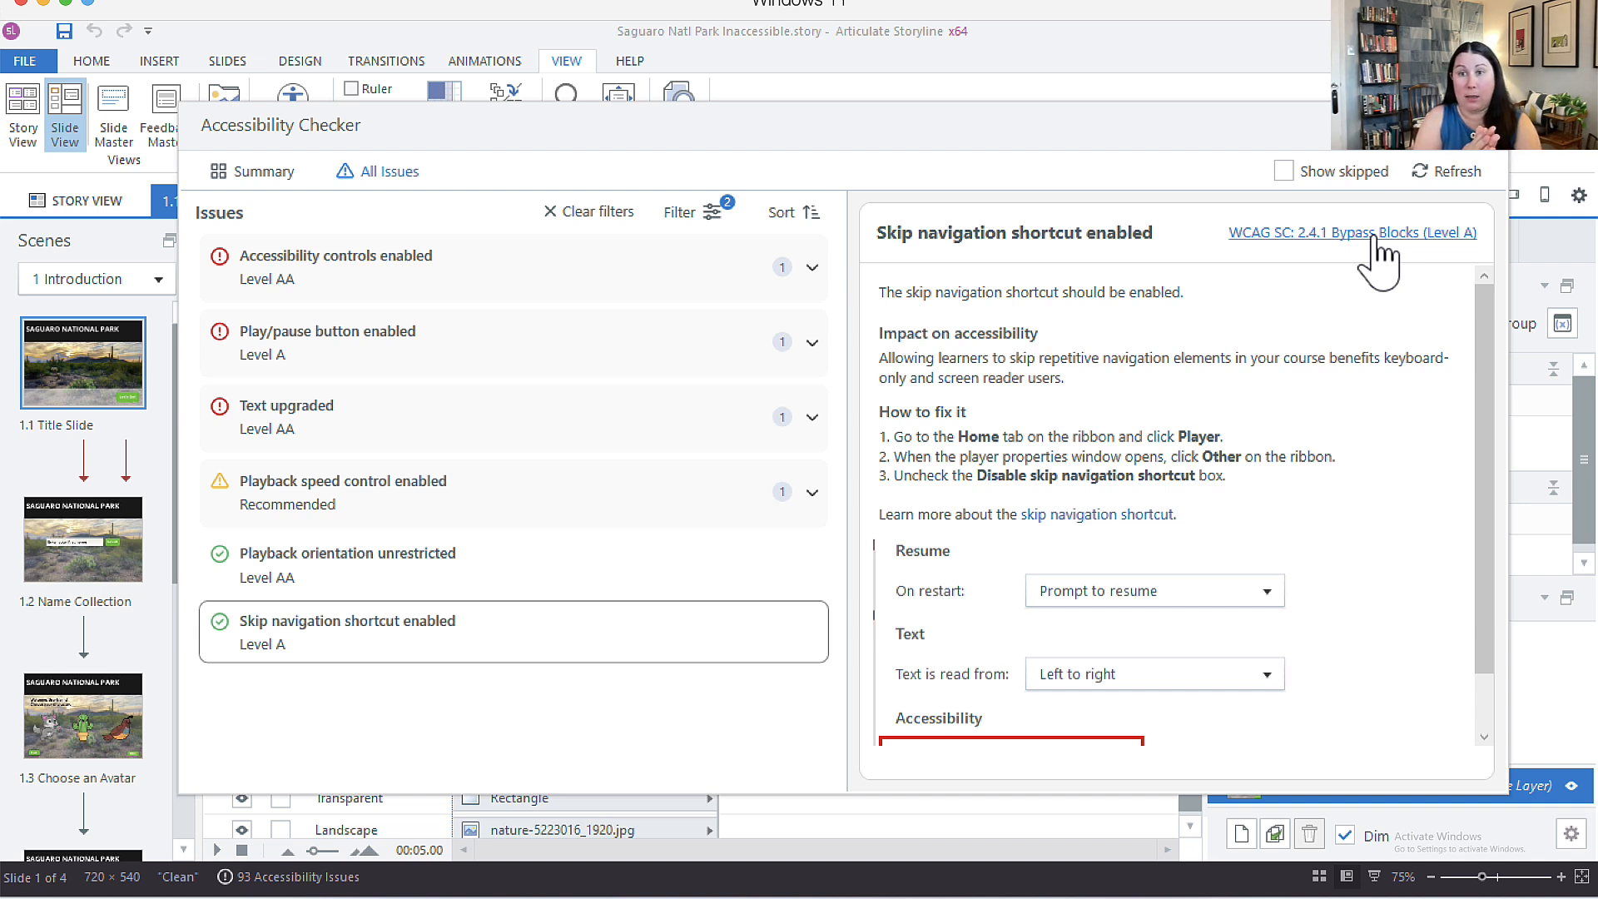
# - Expand the accessibility controls and play/pause button issues, and skip the play/pause button issue
pyautogui.click(813, 273)
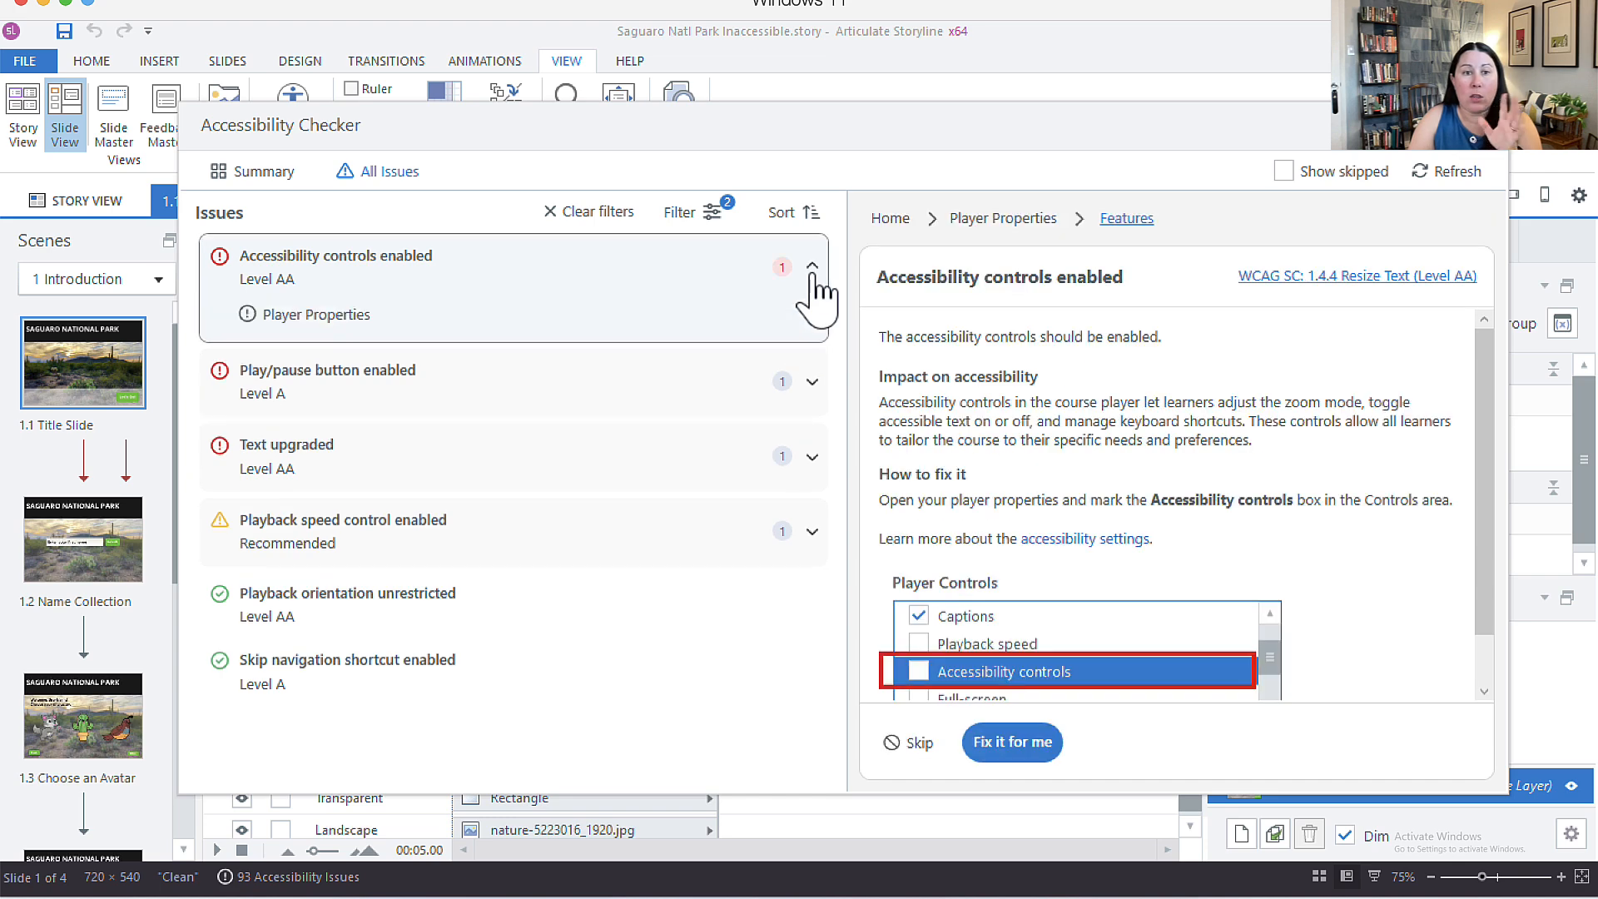
pyautogui.click(809, 387)
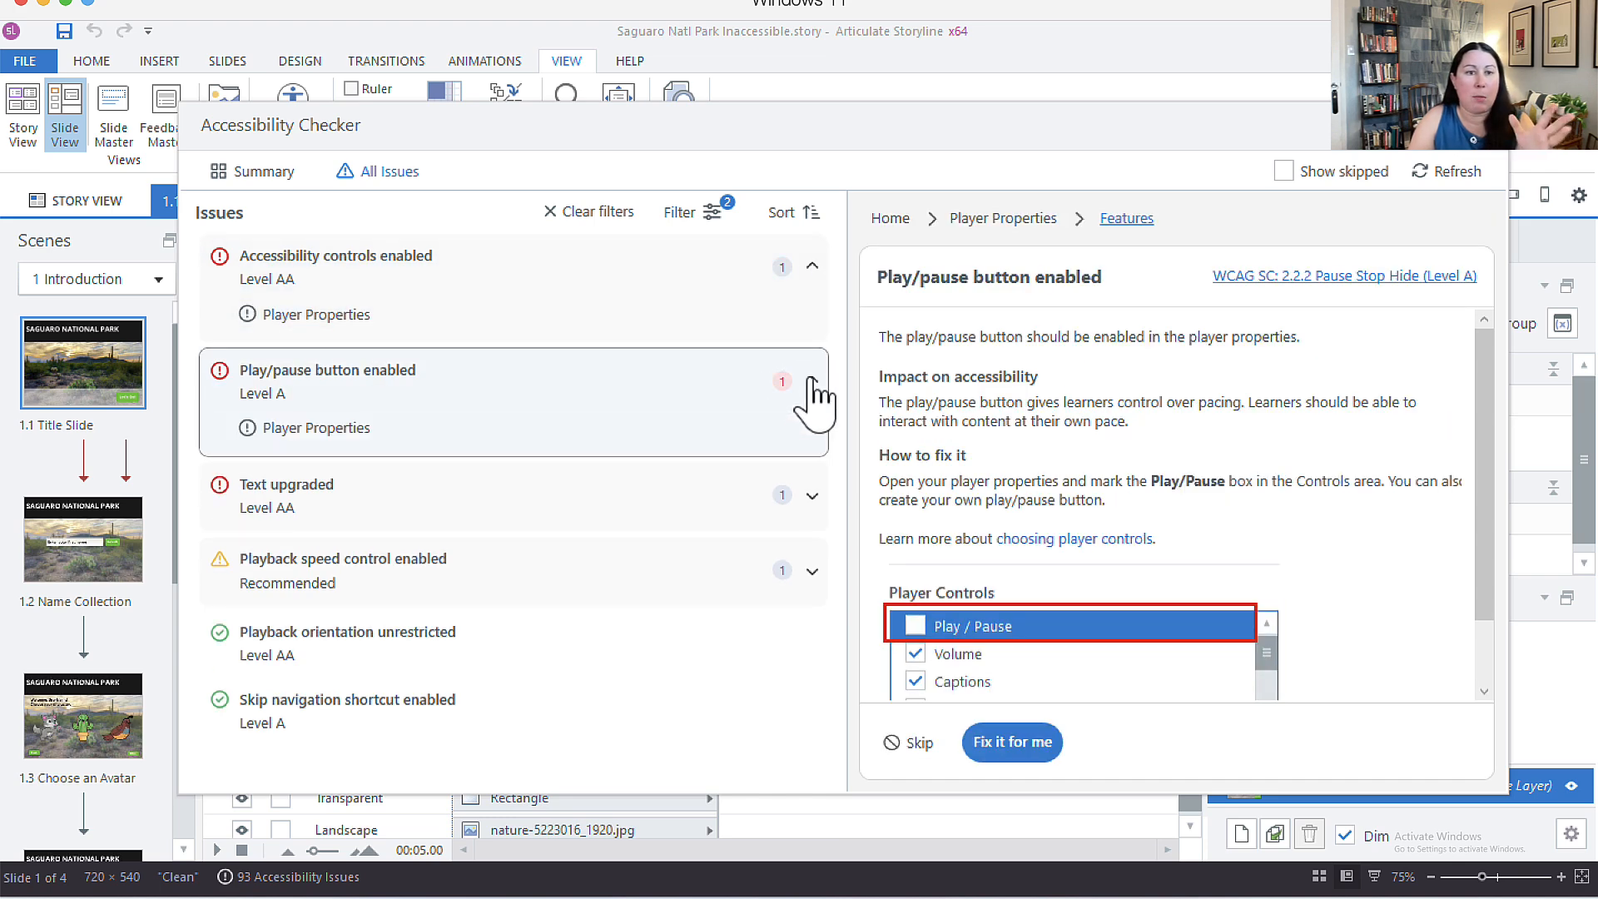
pyautogui.click(912, 743)
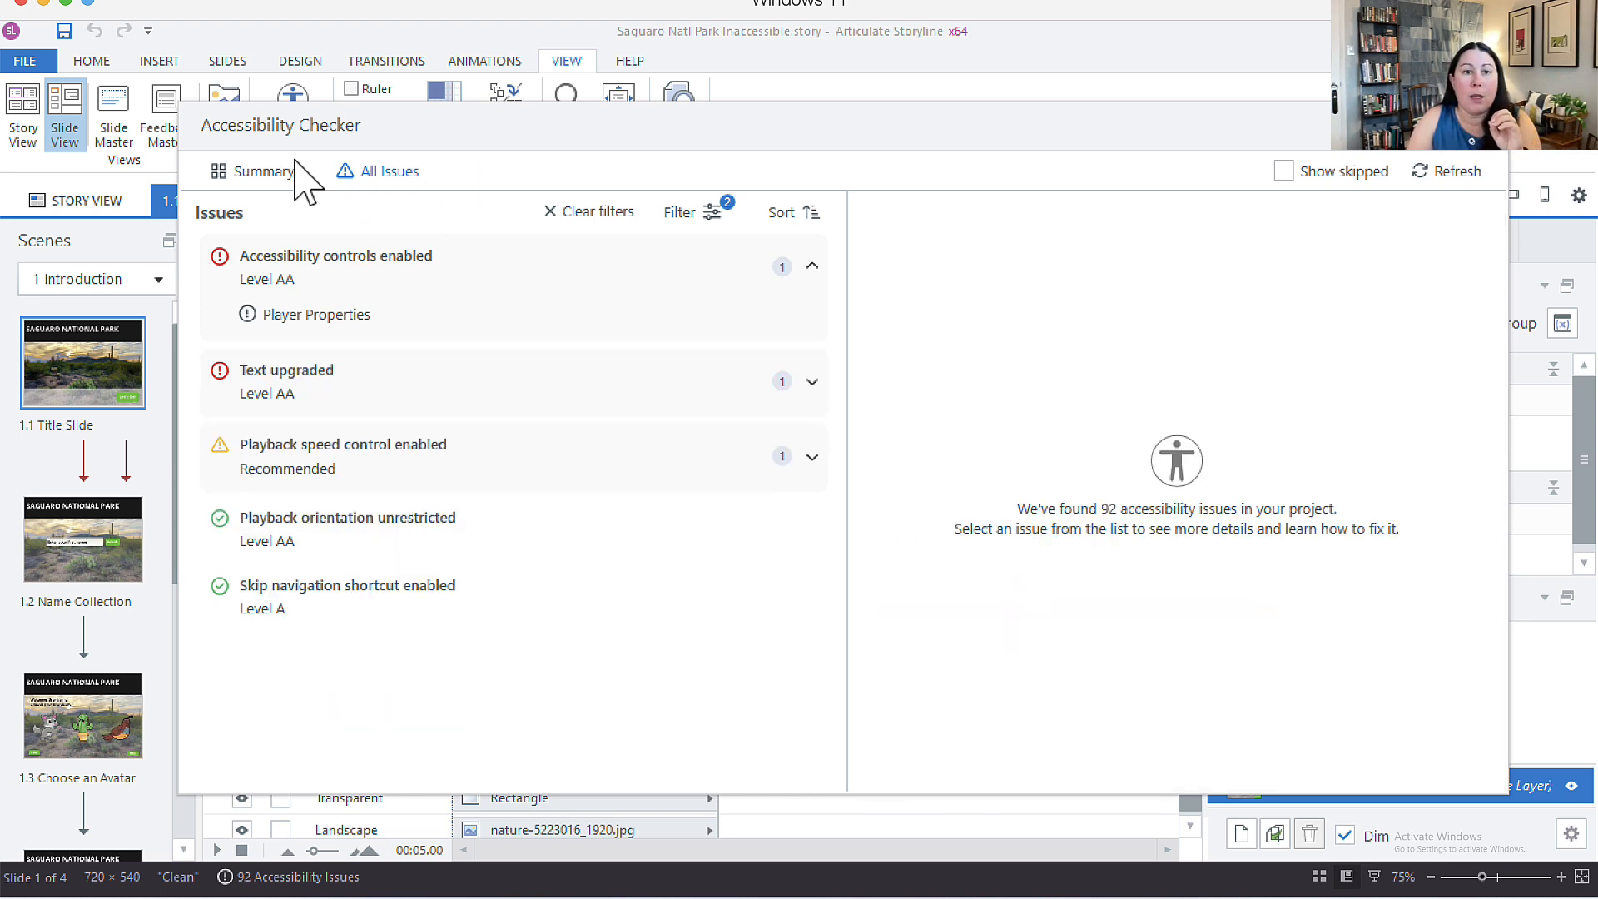
# - Return to the checker's summary, list the manual-fix issues and expand the slides flagged under "Text styles defined"
pyautogui.click(236, 177)
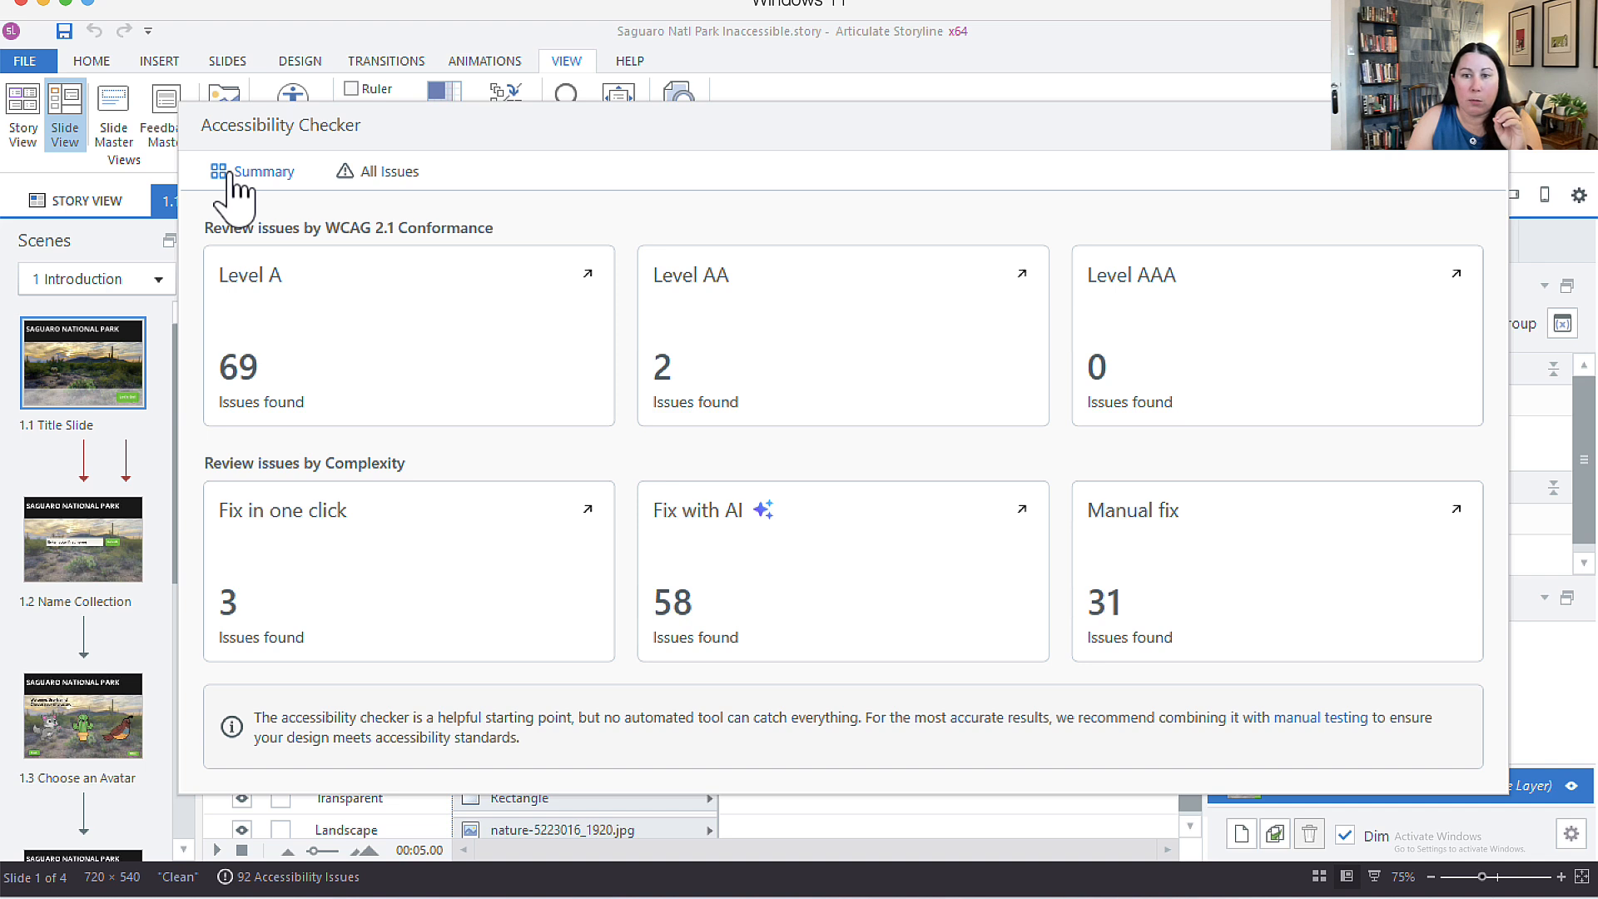
pyautogui.click(1248, 580)
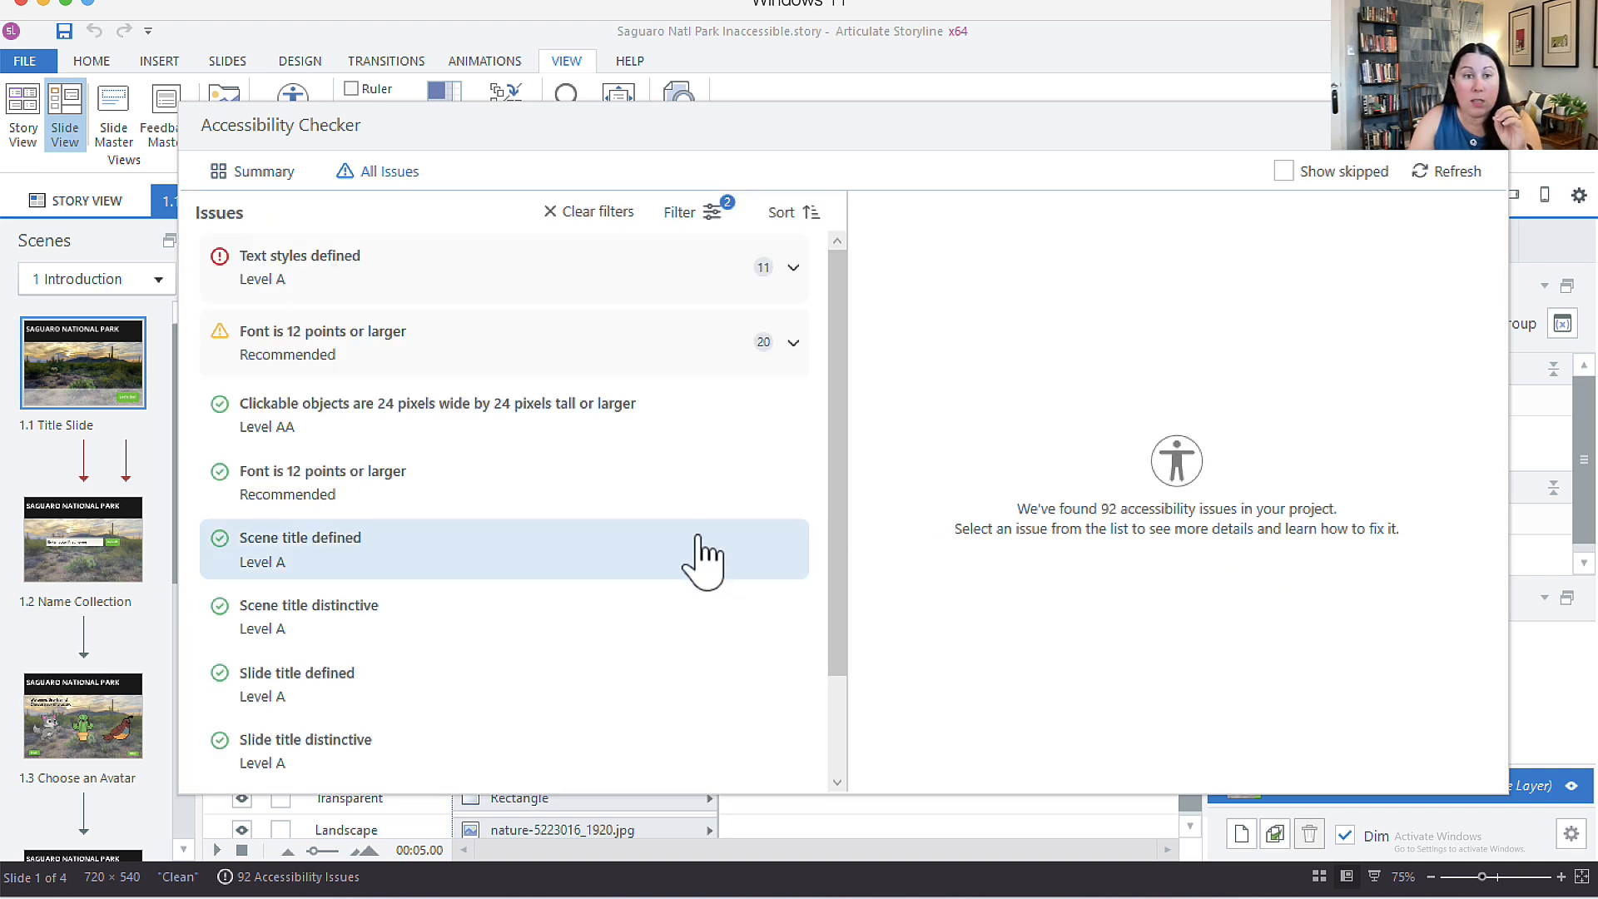
pyautogui.scroll(-2, 696, 535)
pyautogui.scroll(3, 691, 532)
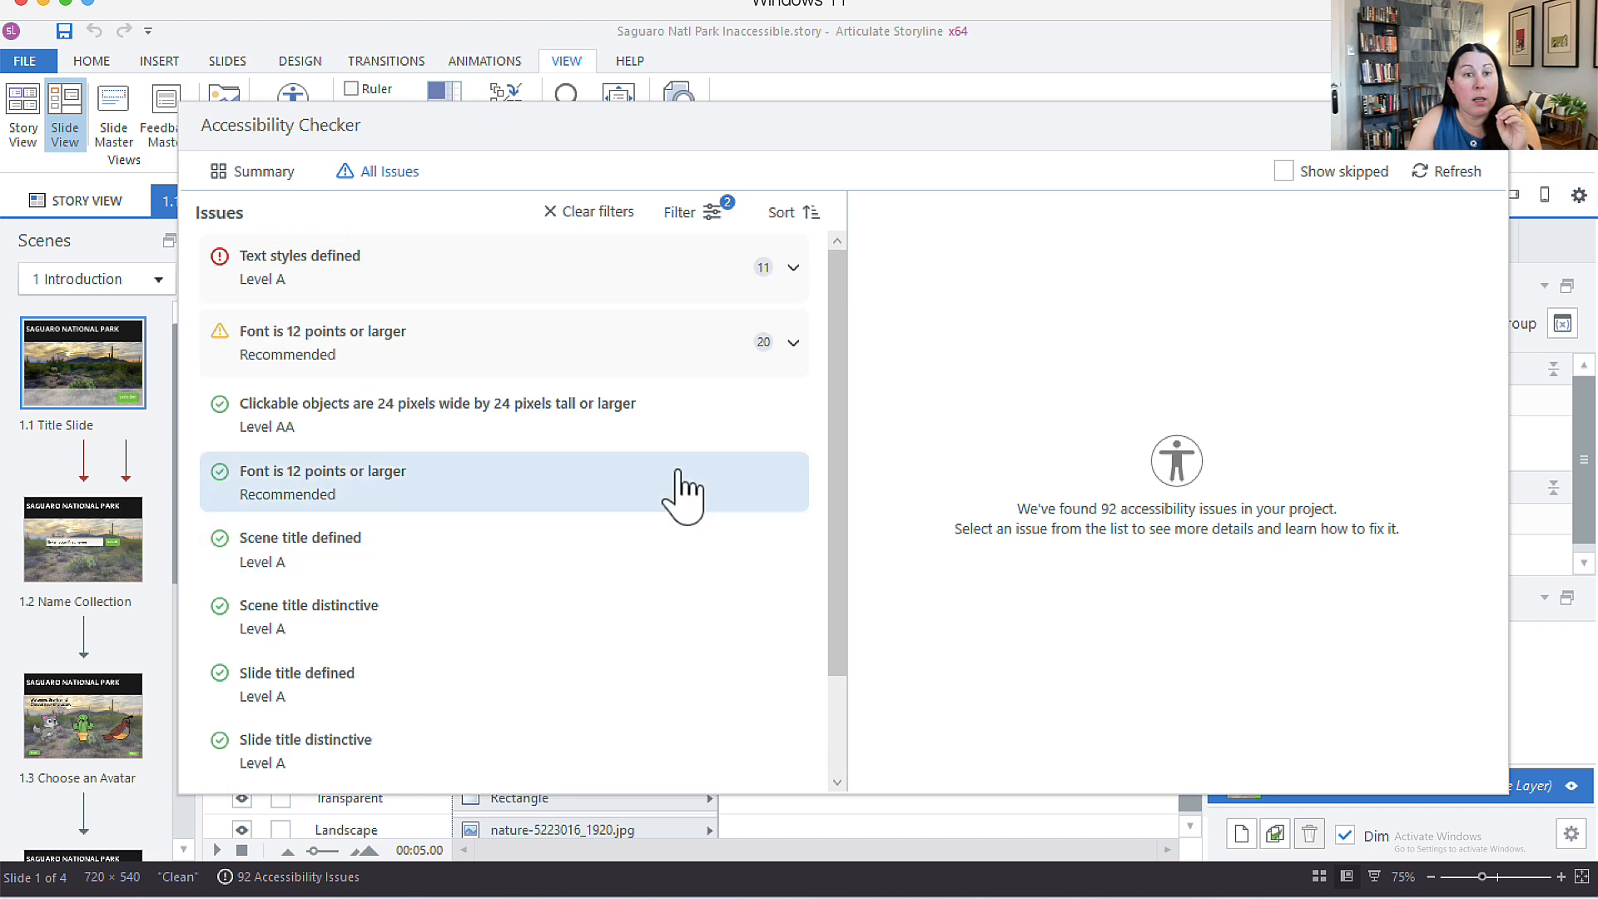
pyautogui.click(793, 280)
pyautogui.click(793, 274)
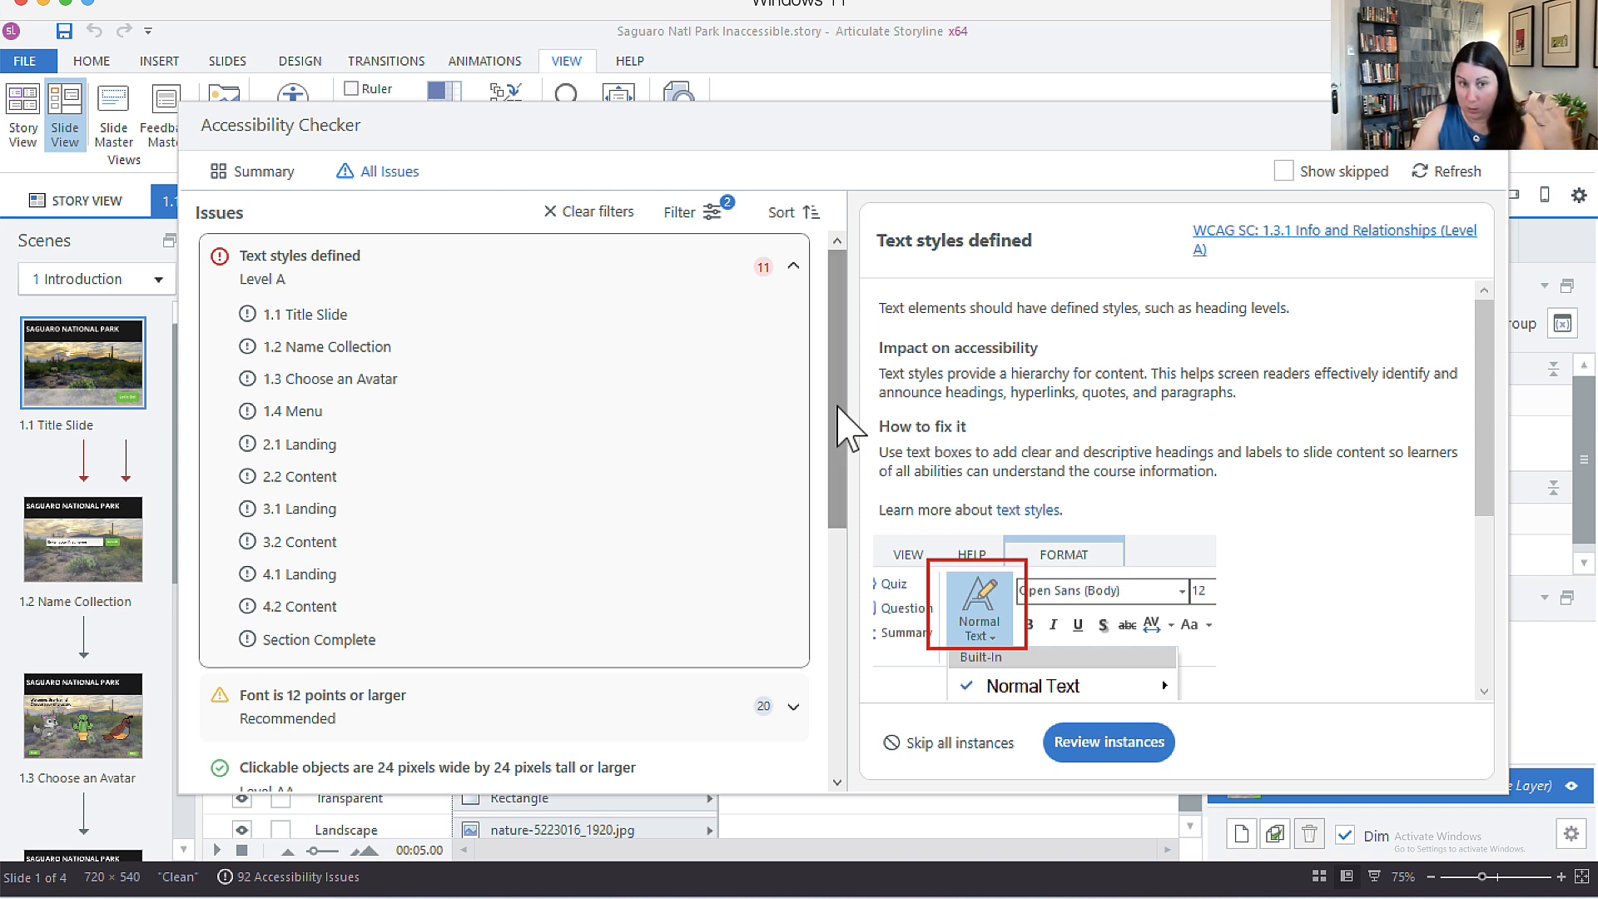
# - Expand the recommended "Font is 12 points or larger" issue and look through its flagged button instances
pyautogui.moveTo(837, 405); pyautogui.dragTo(846, 451)
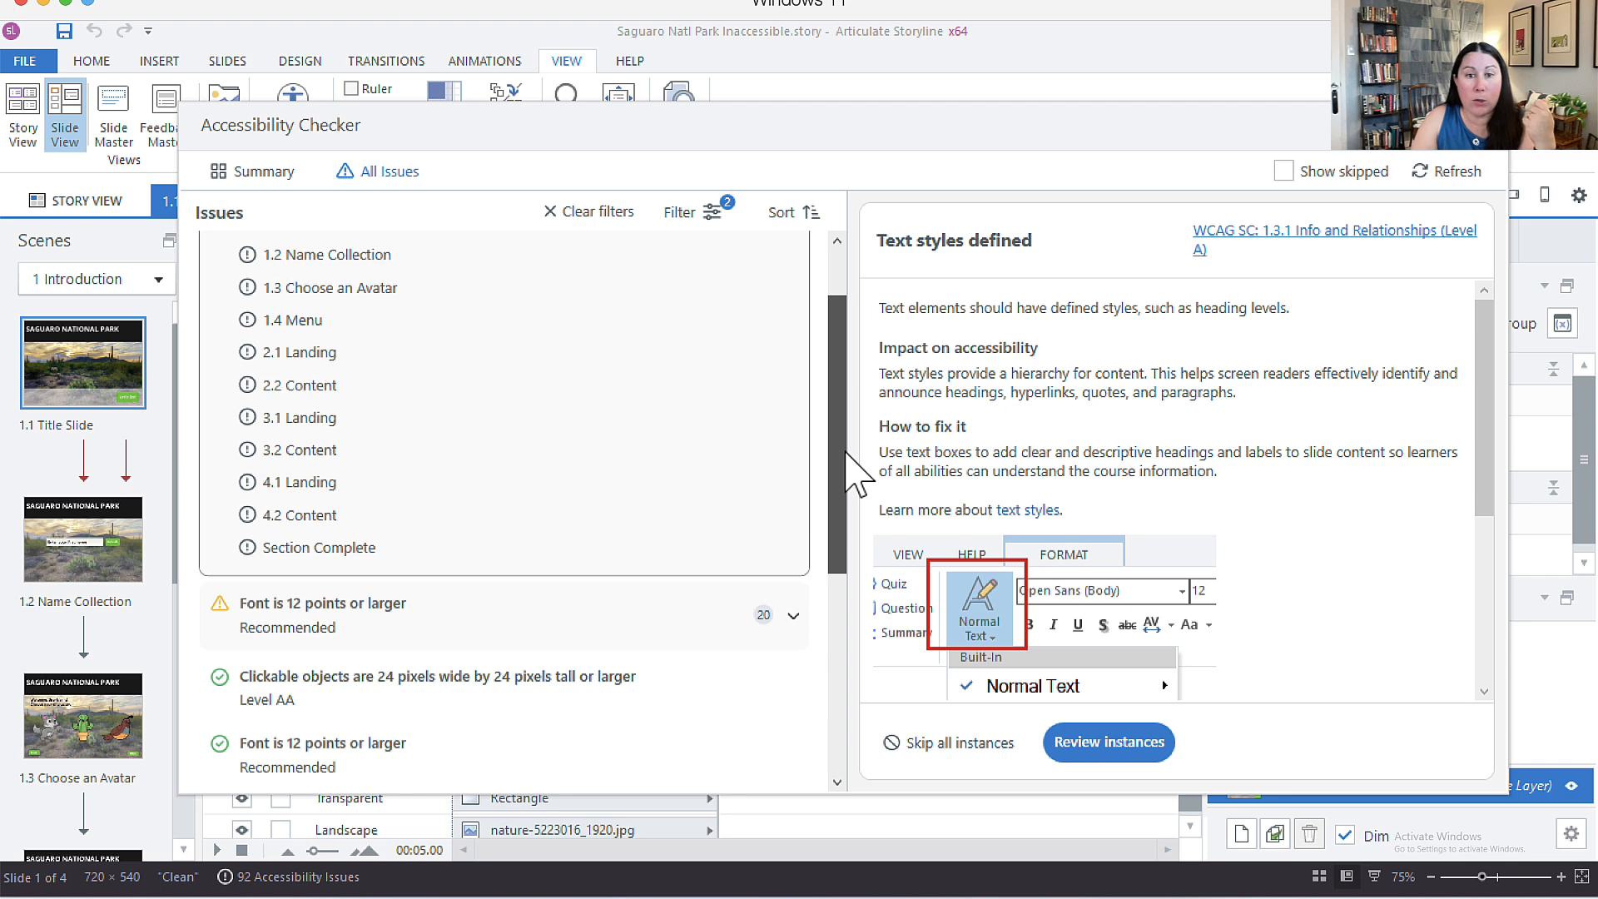
pyautogui.click(792, 616)
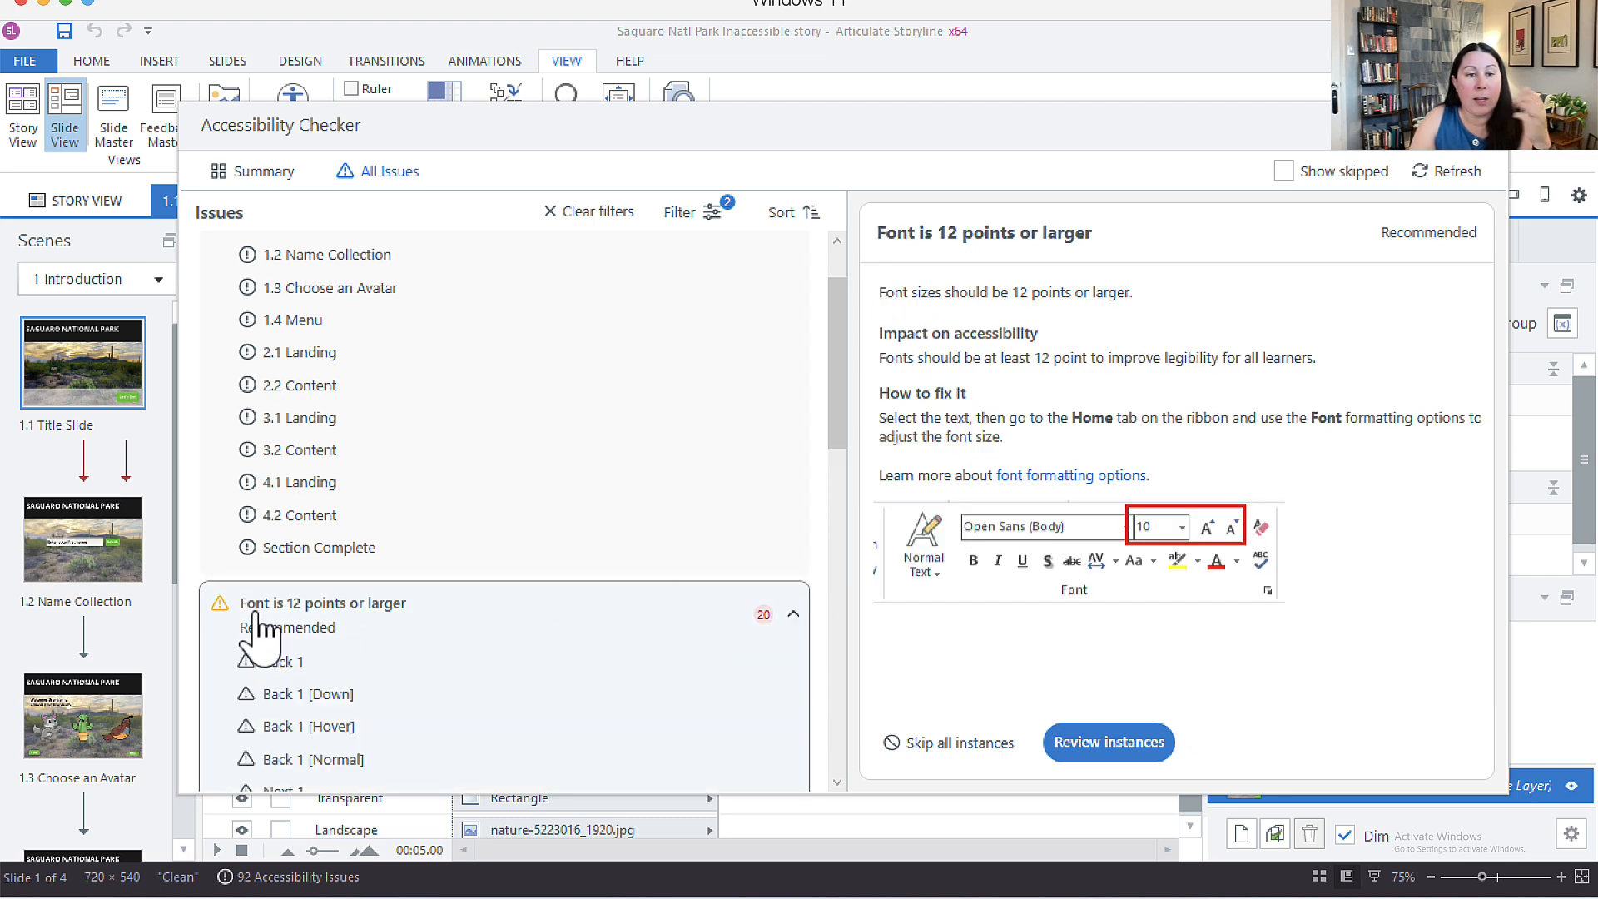
pyautogui.scroll(-3, 249, 641)
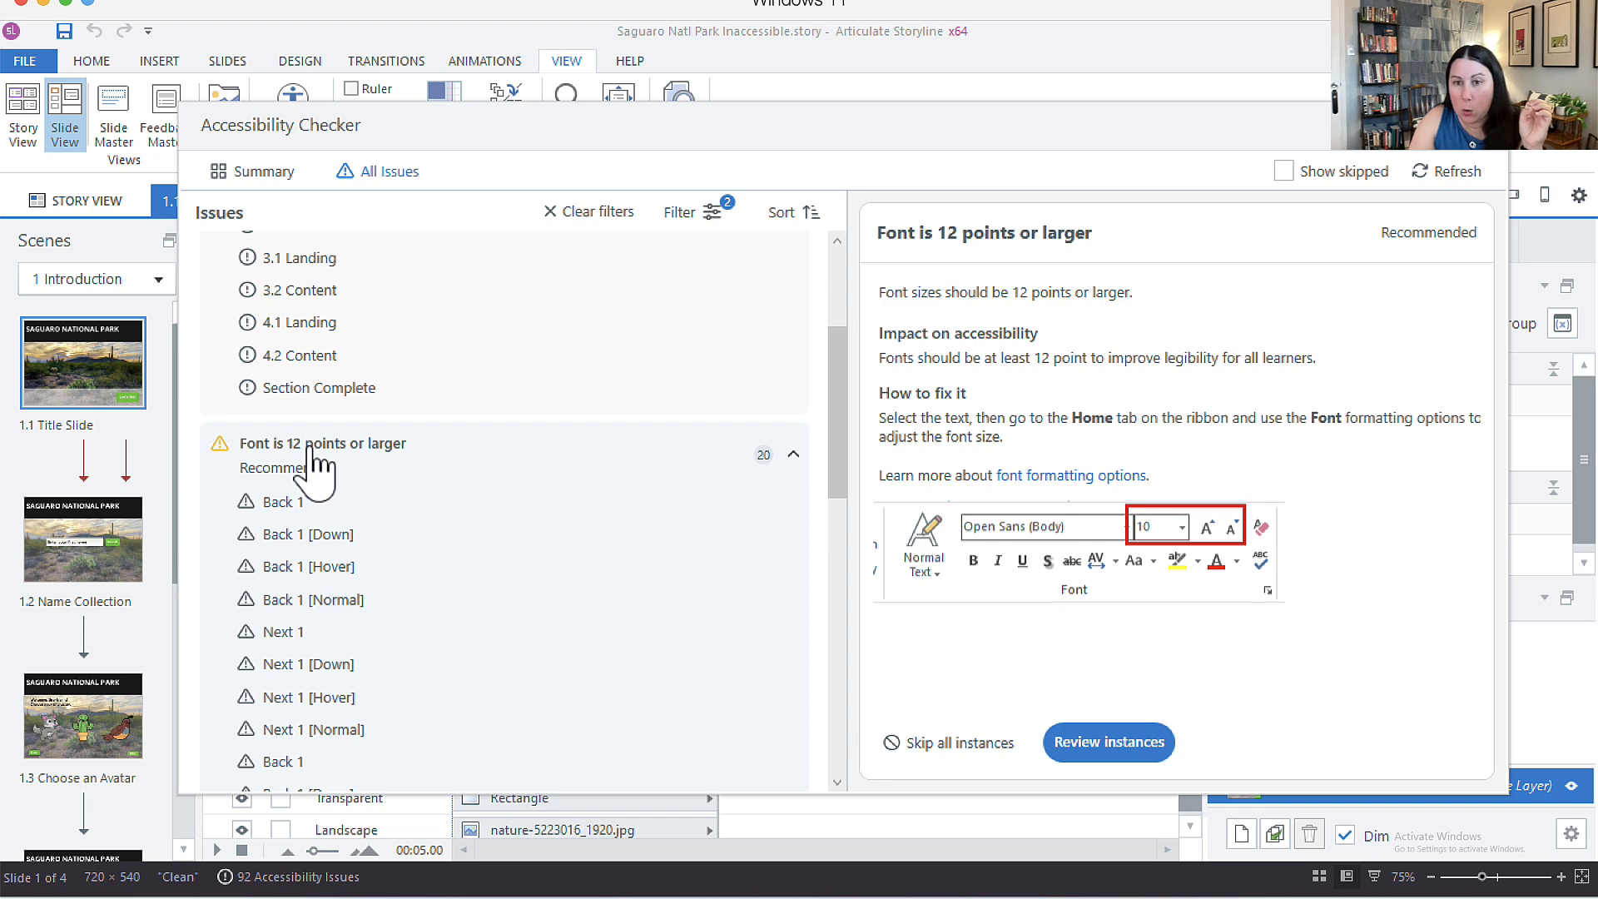
pyautogui.scroll(-3, 350, 475)
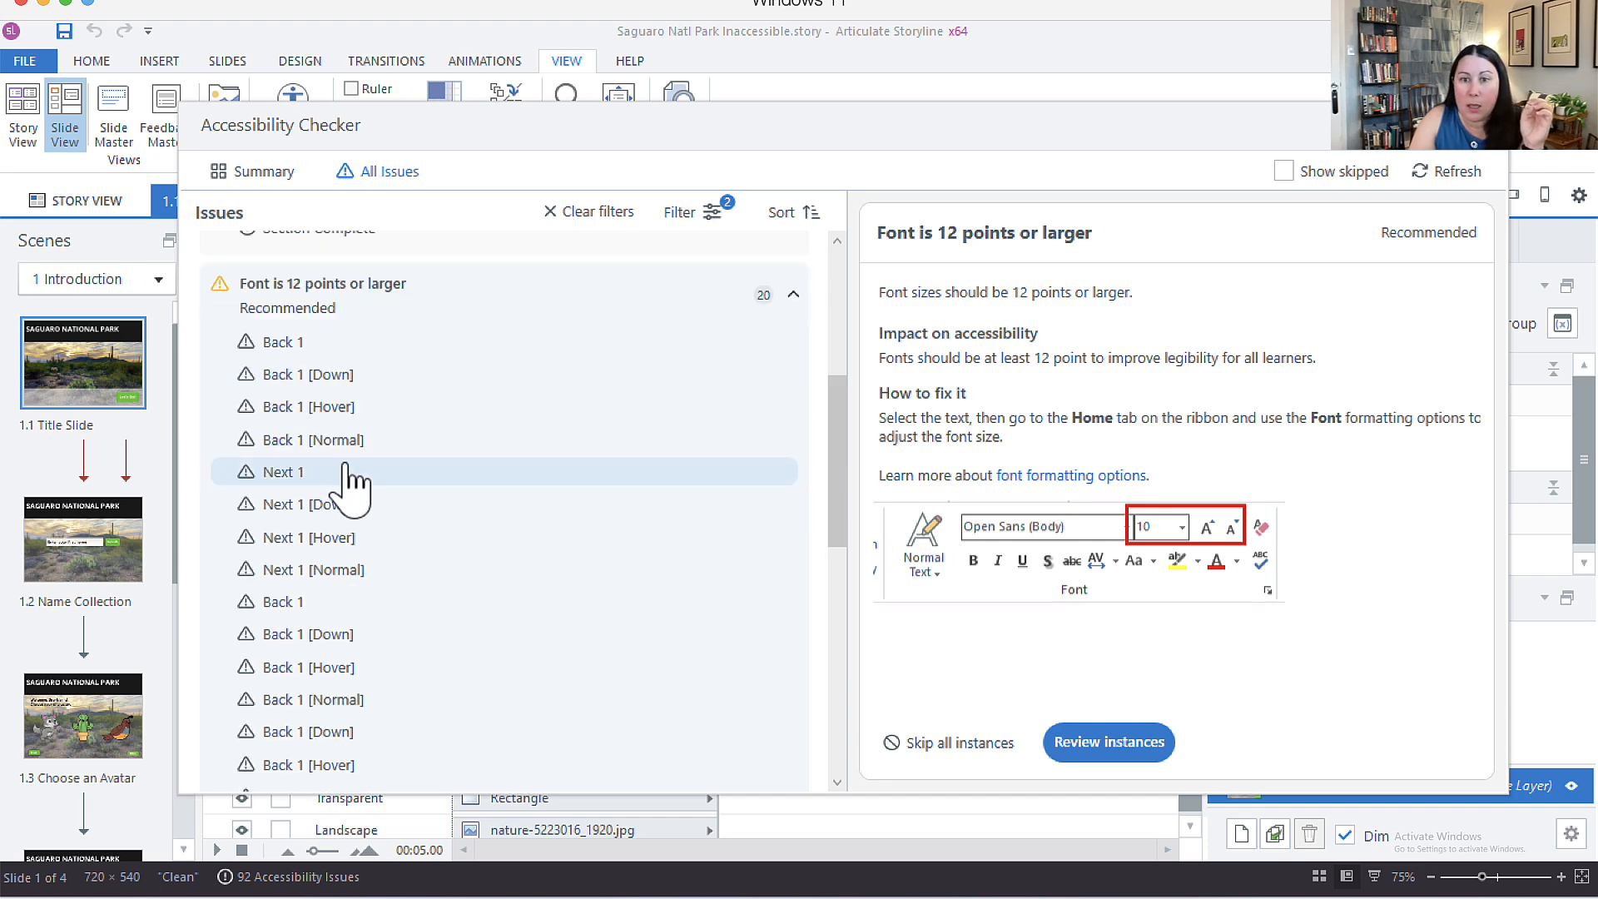
pyautogui.scroll(-8, 345, 464)
pyautogui.scroll(4, 444, 454)
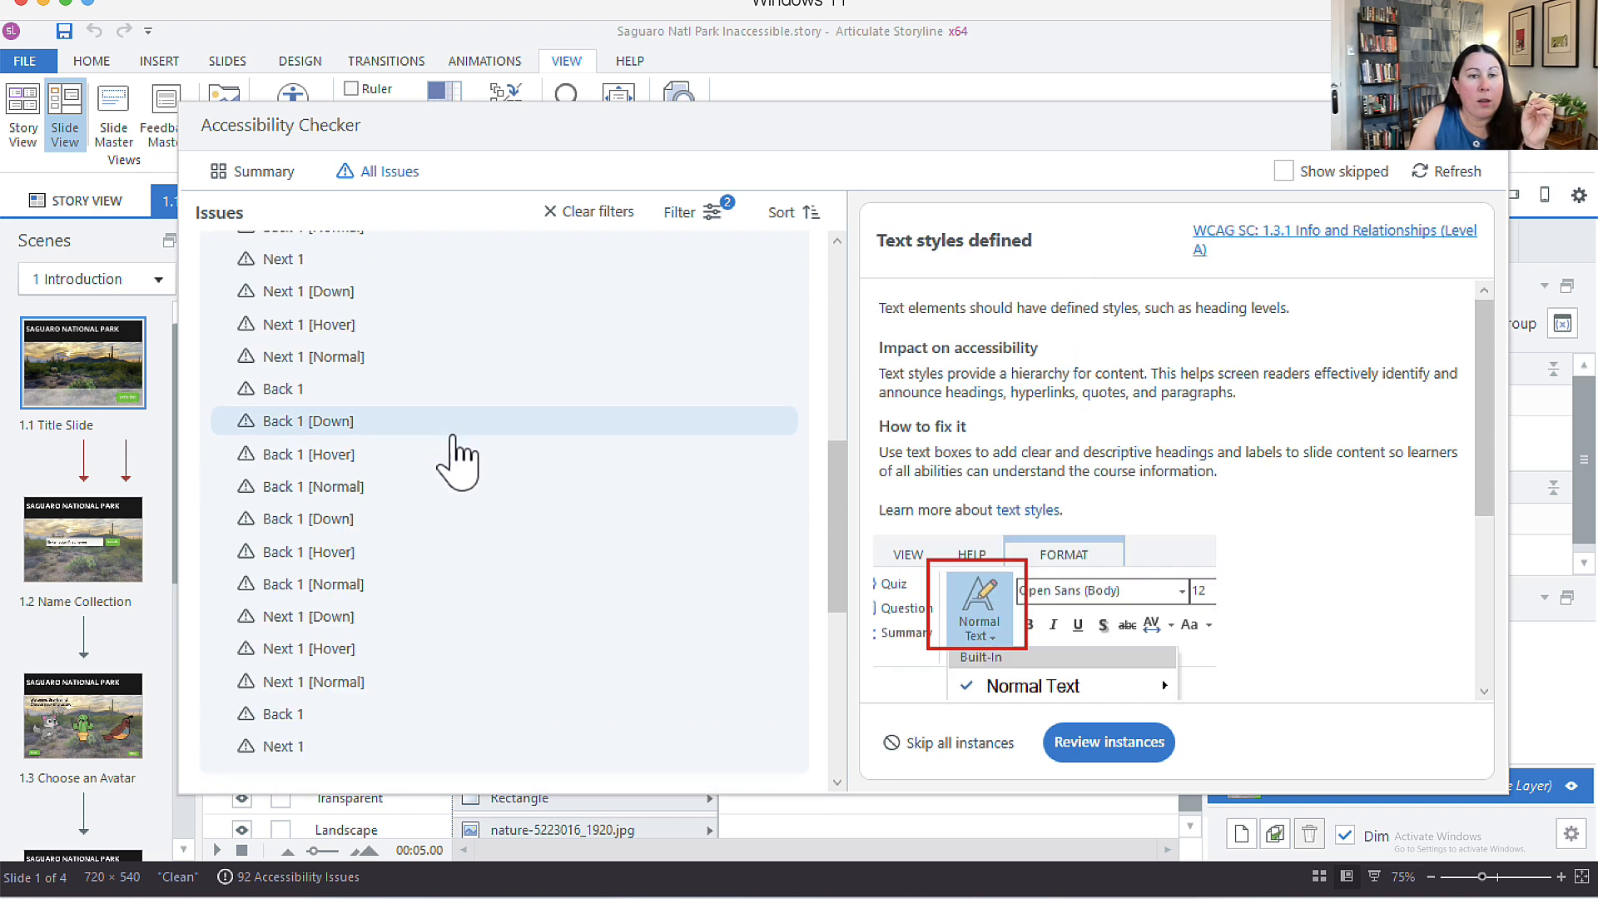
pyautogui.scroll(3, 442, 416)
# - Preview the flagged Back 1 button and its Down and Hover states under the font size issue, ending on Back 1
pyautogui.click(397, 316)
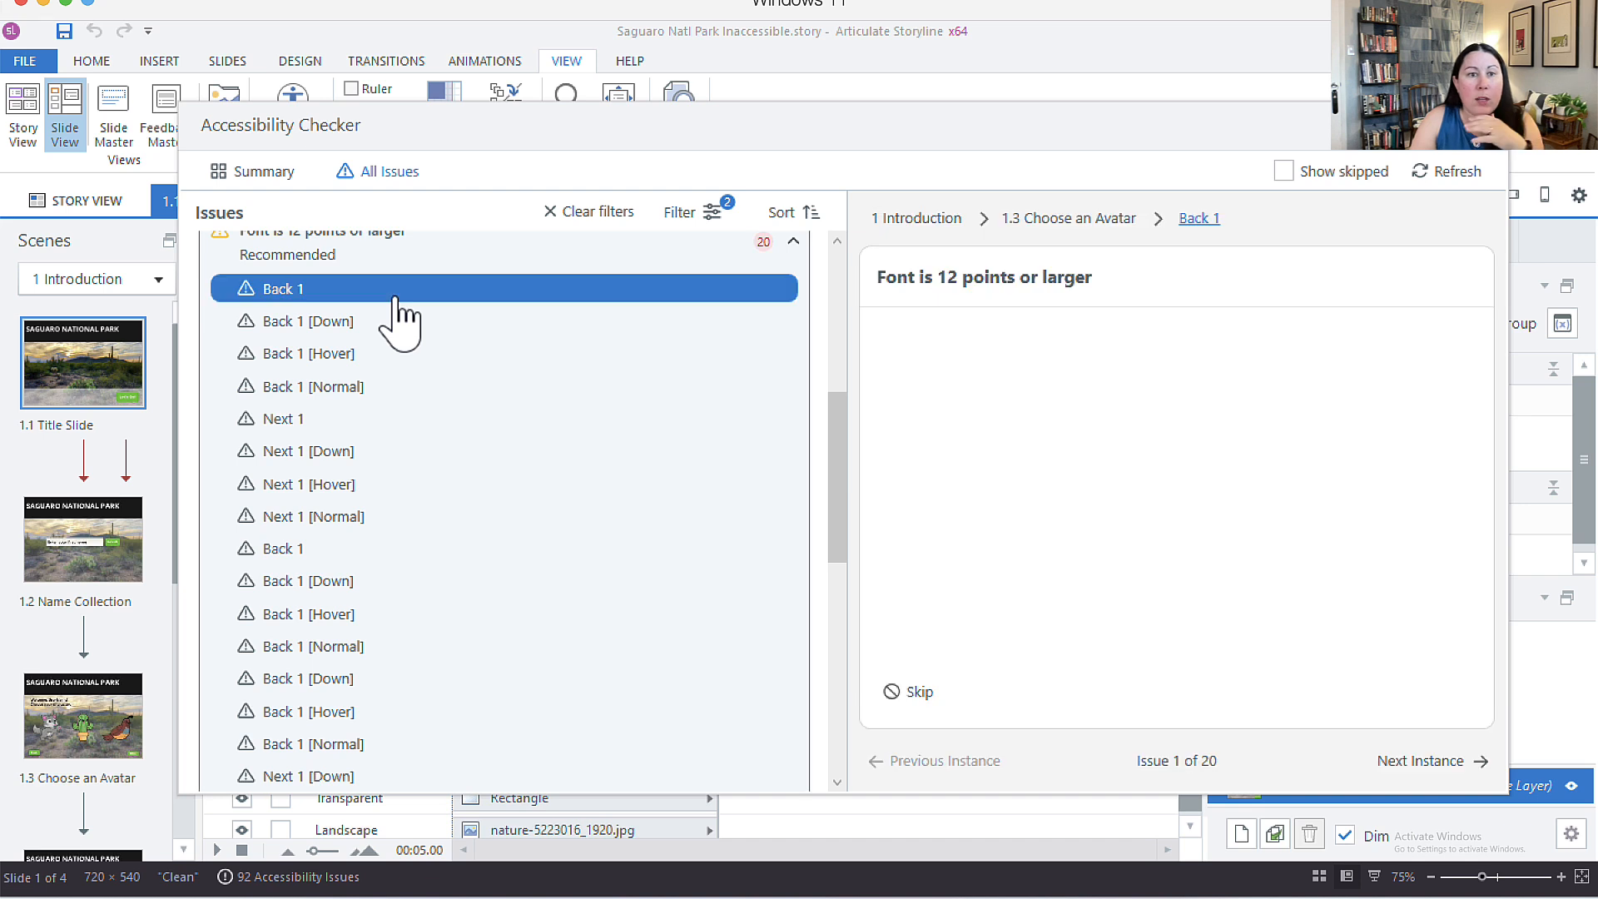
pyautogui.scroll(2, 449, 400)
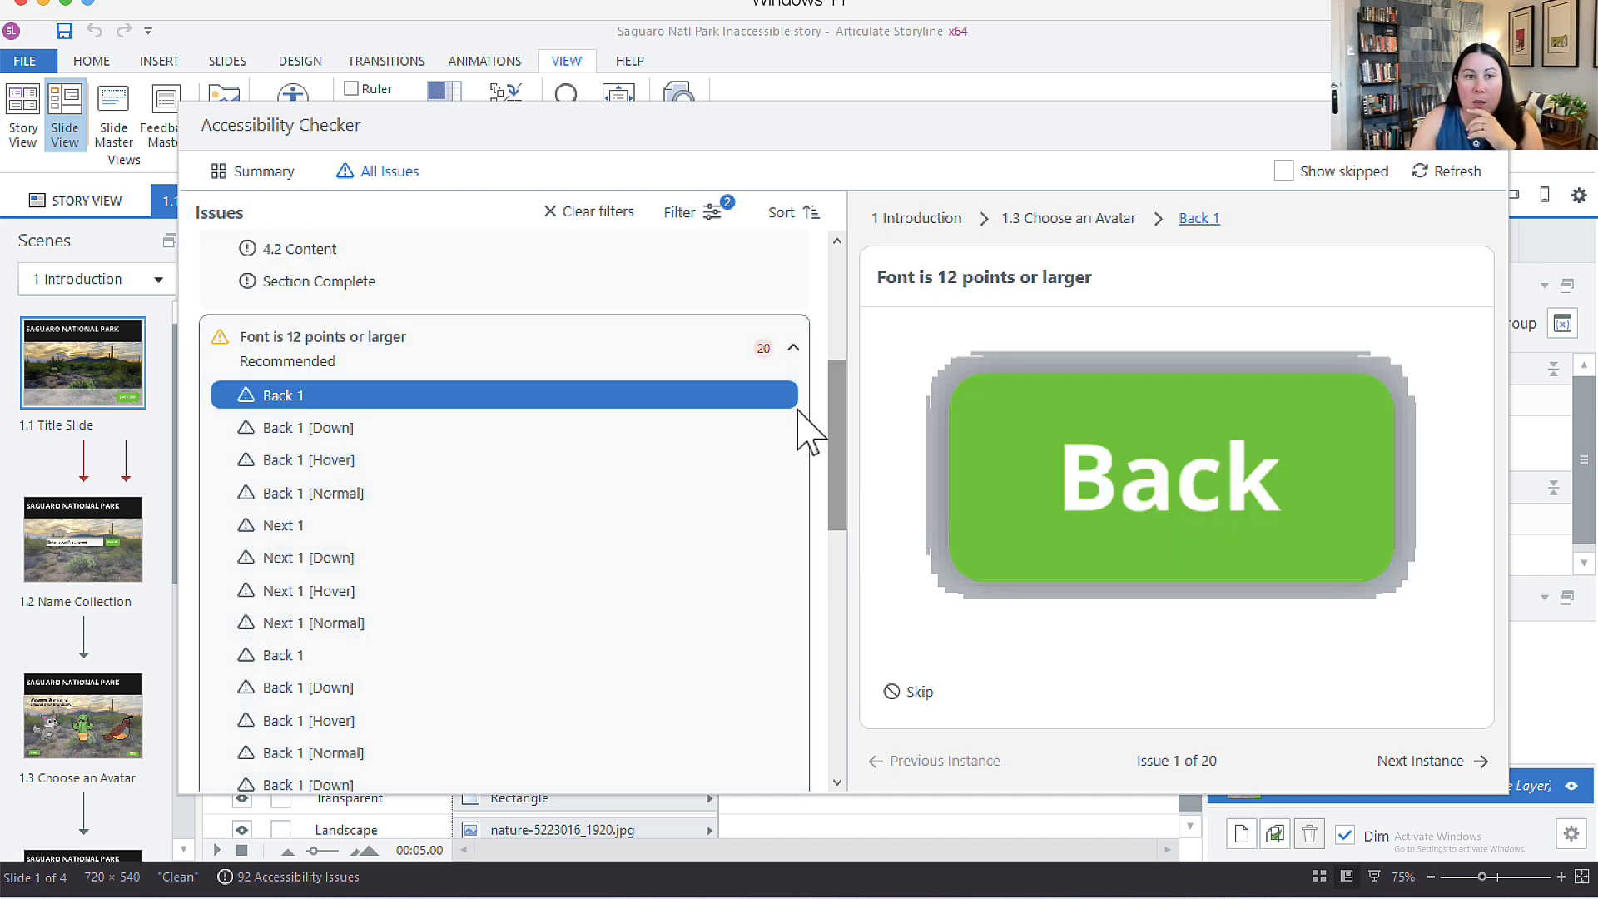
pyautogui.click(313, 429)
pyautogui.click(316, 460)
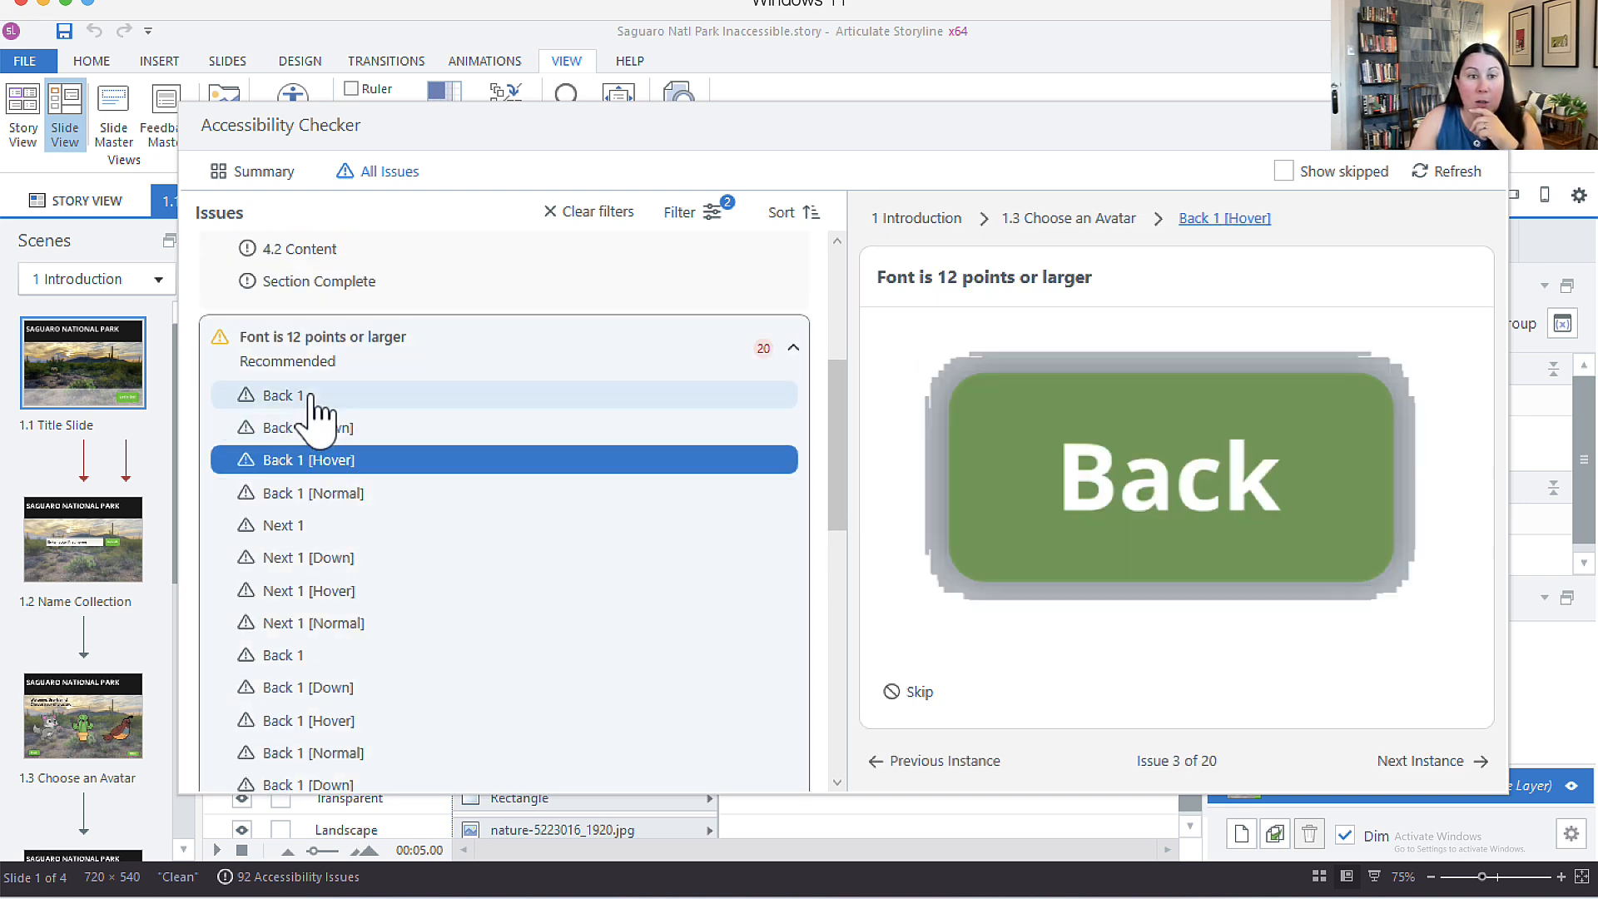
pyautogui.click(321, 396)
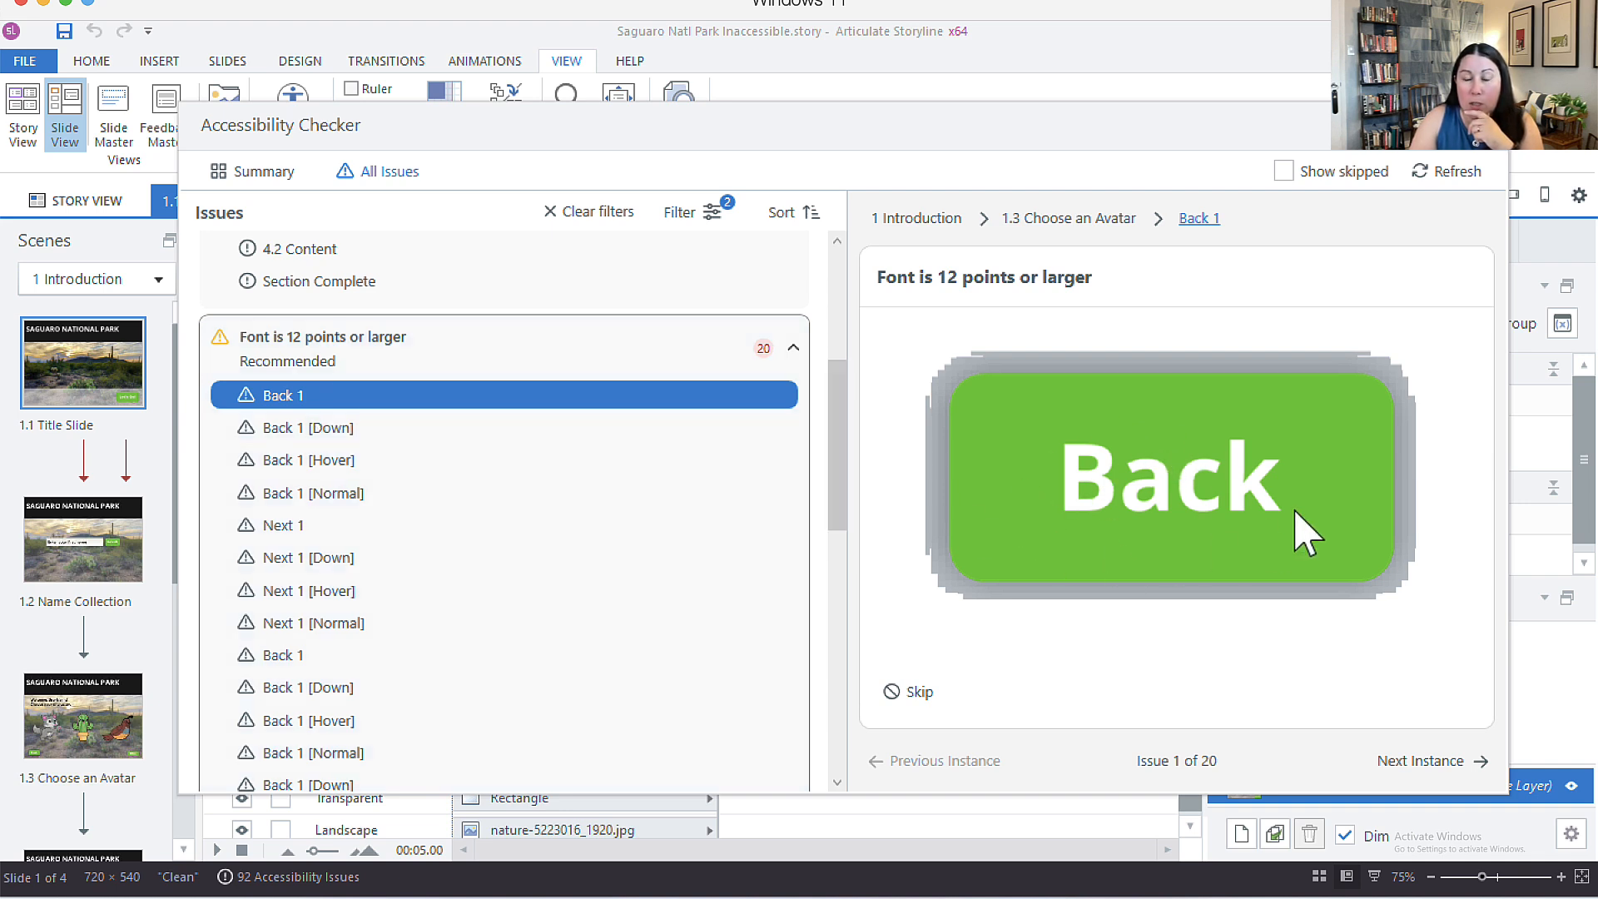
# - Jump from the issue to the Back 1 button on slide 1.3 Choose an Avatar and close the Accessibility Checker
pyautogui.click(1205, 220)
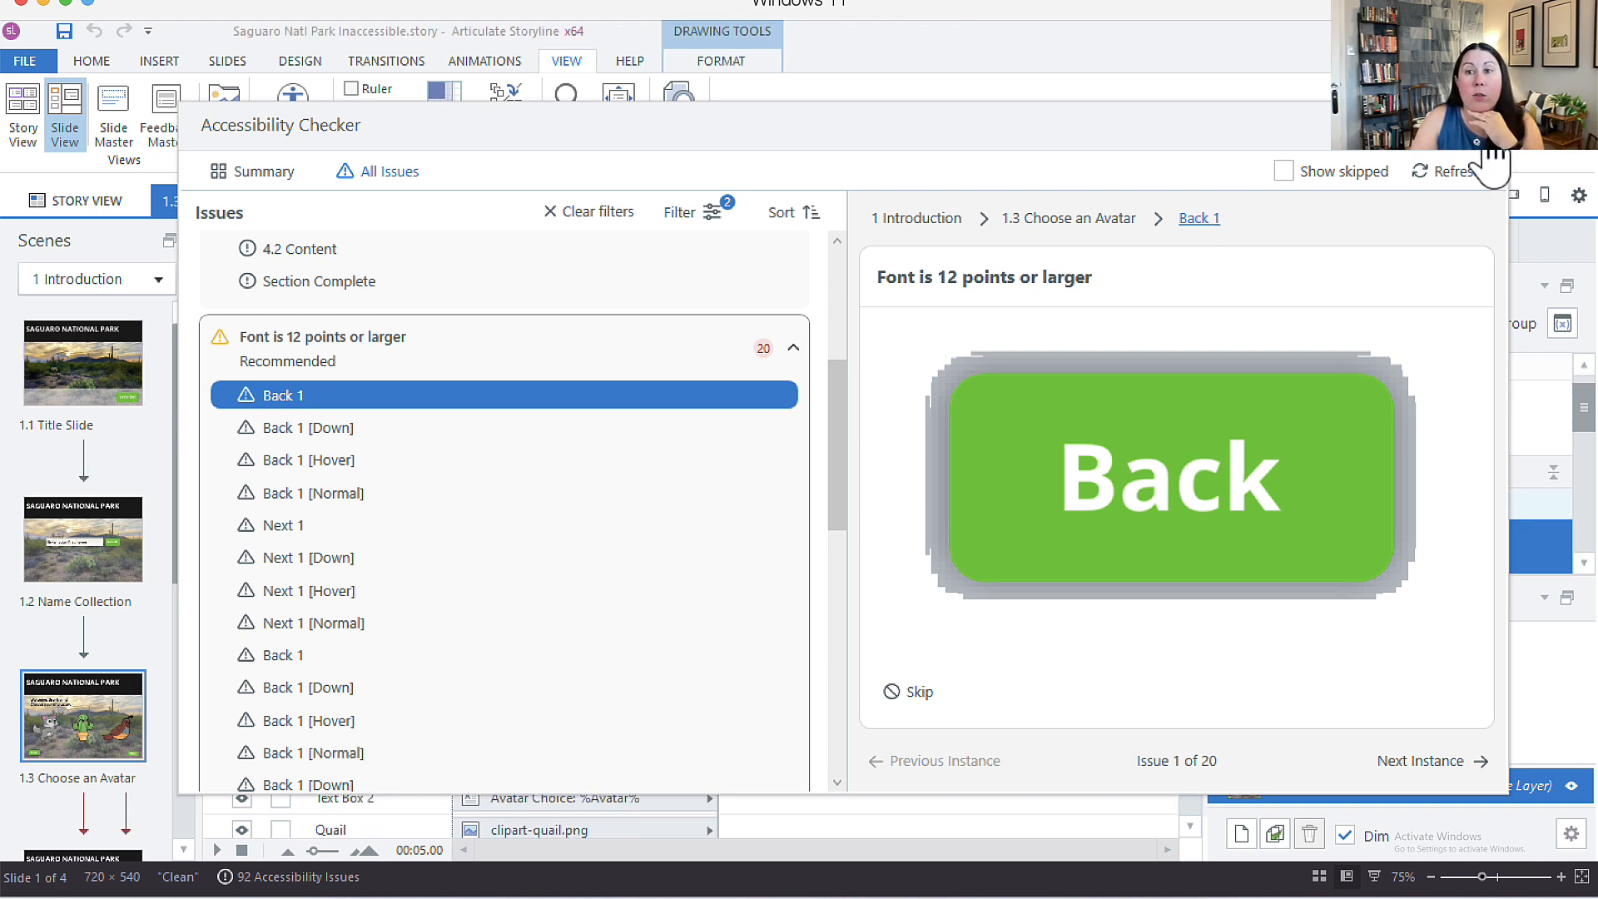
pyautogui.moveTo(1192, 127); pyautogui.dragTo(1183, 117)
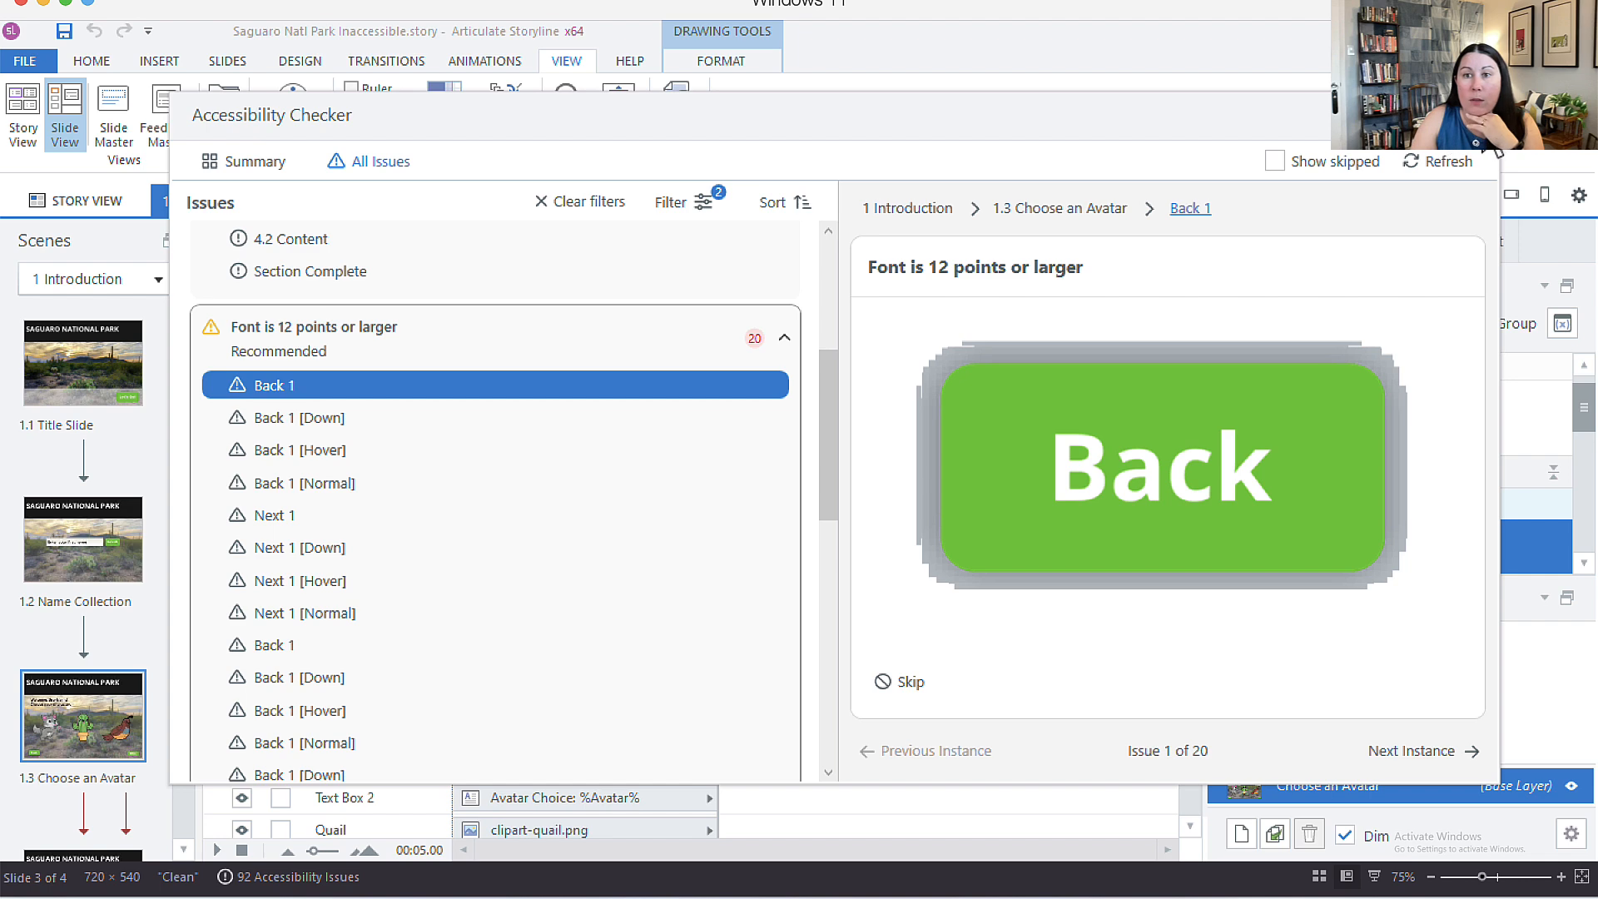
pyautogui.click(1475, 125)
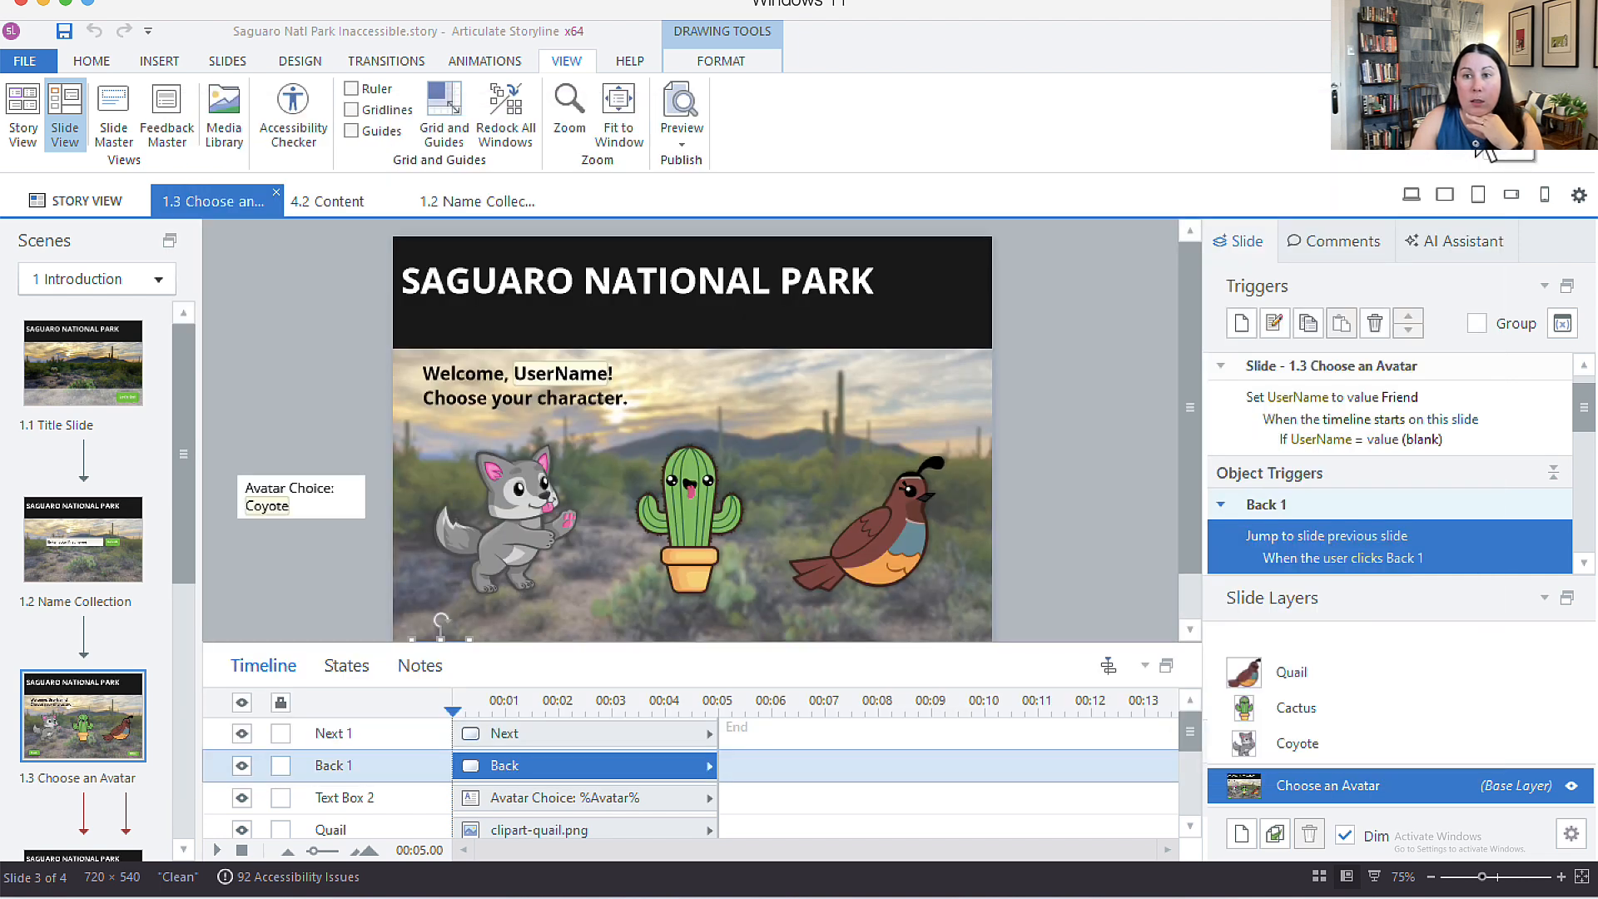
pyautogui.scroll(-1, 1149, 408)
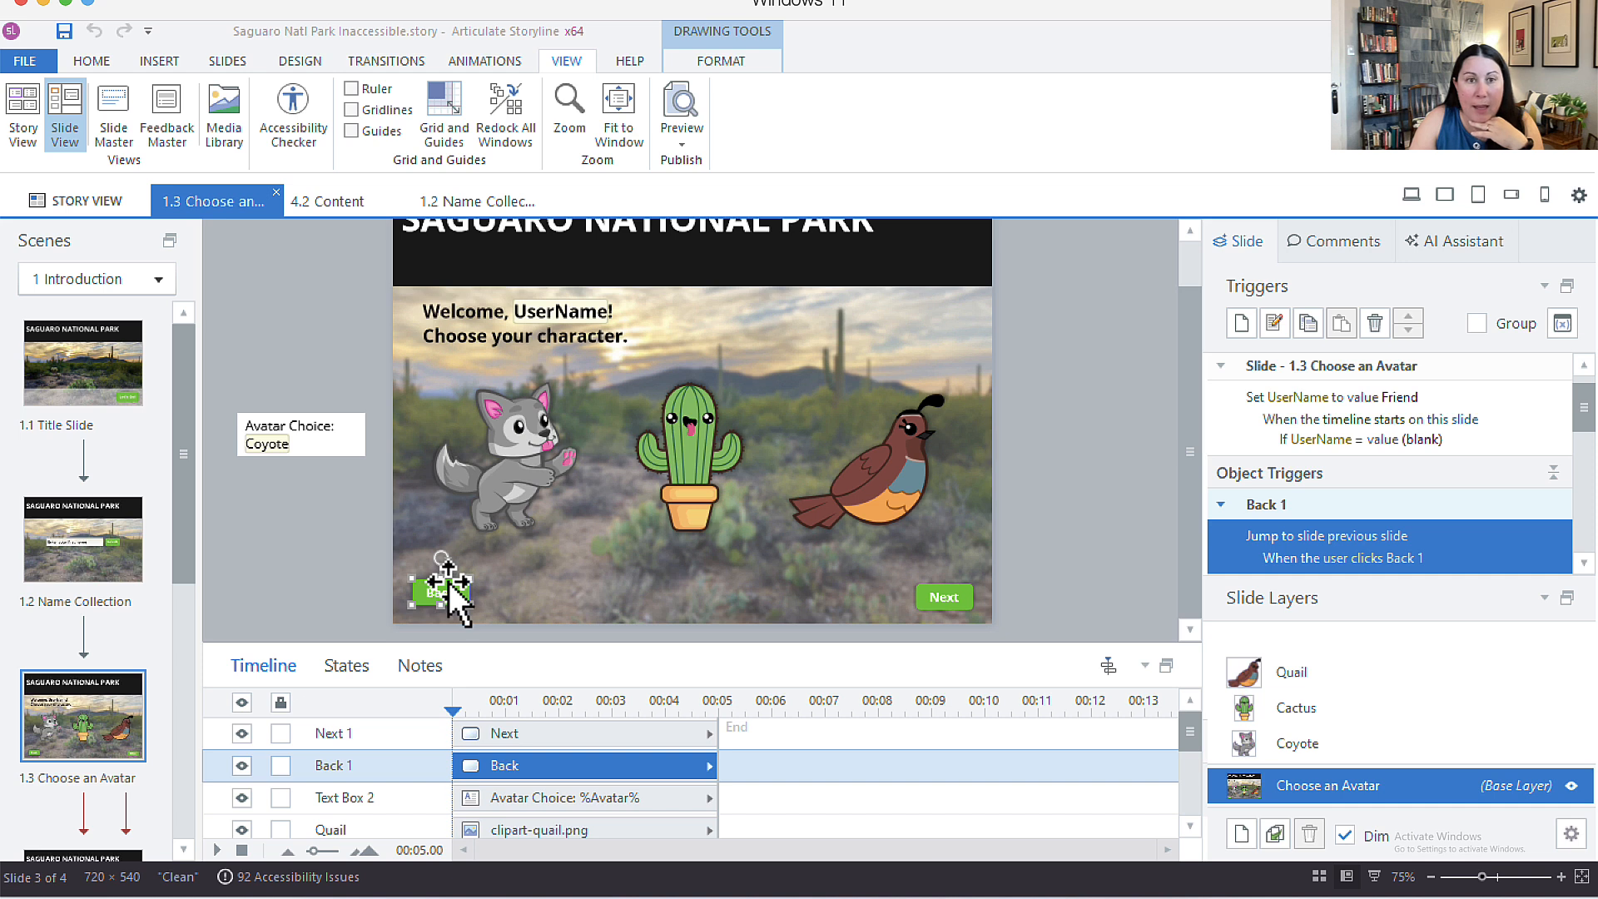
# - Set the font size of the selected Back button to 12 points
pyautogui.click(91, 61)
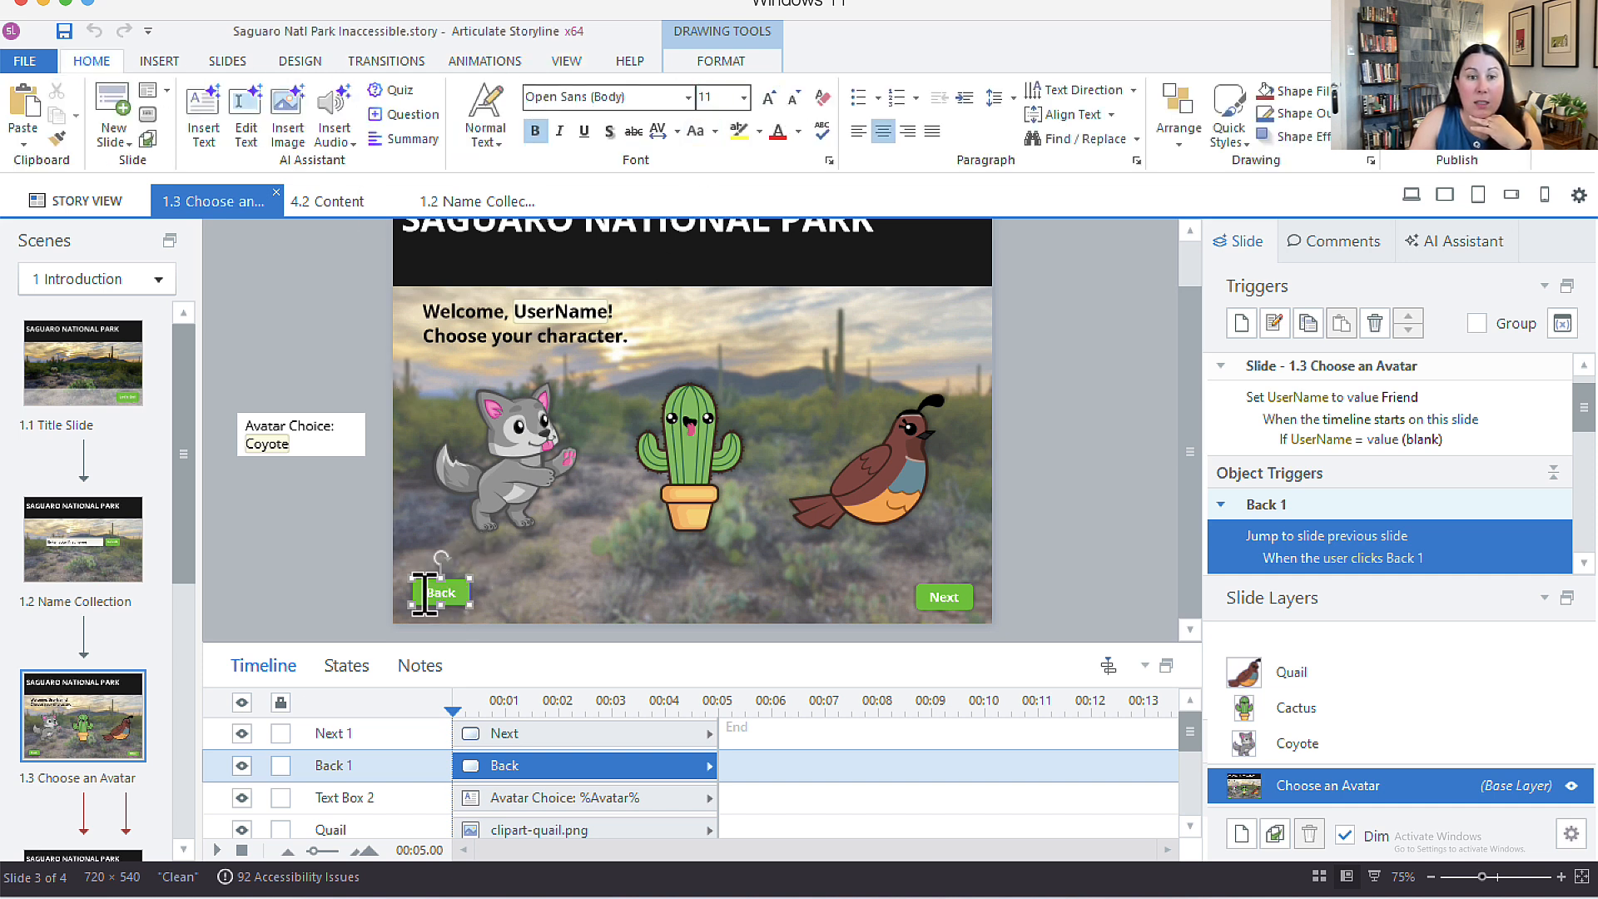
pyautogui.click(743, 97)
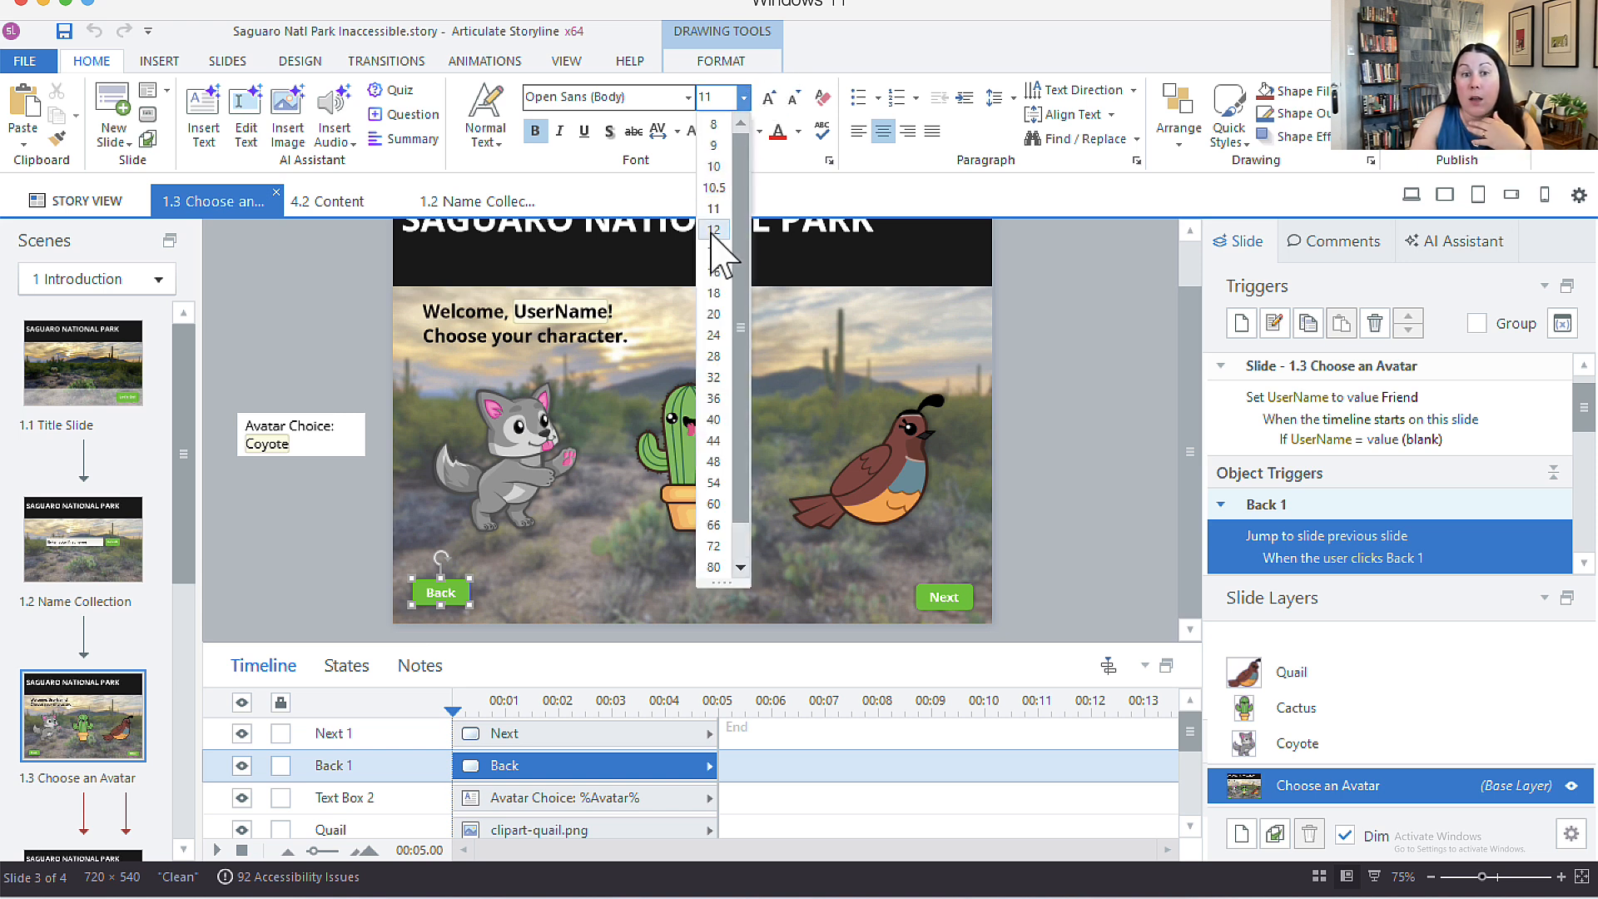
pyautogui.click(842, 279)
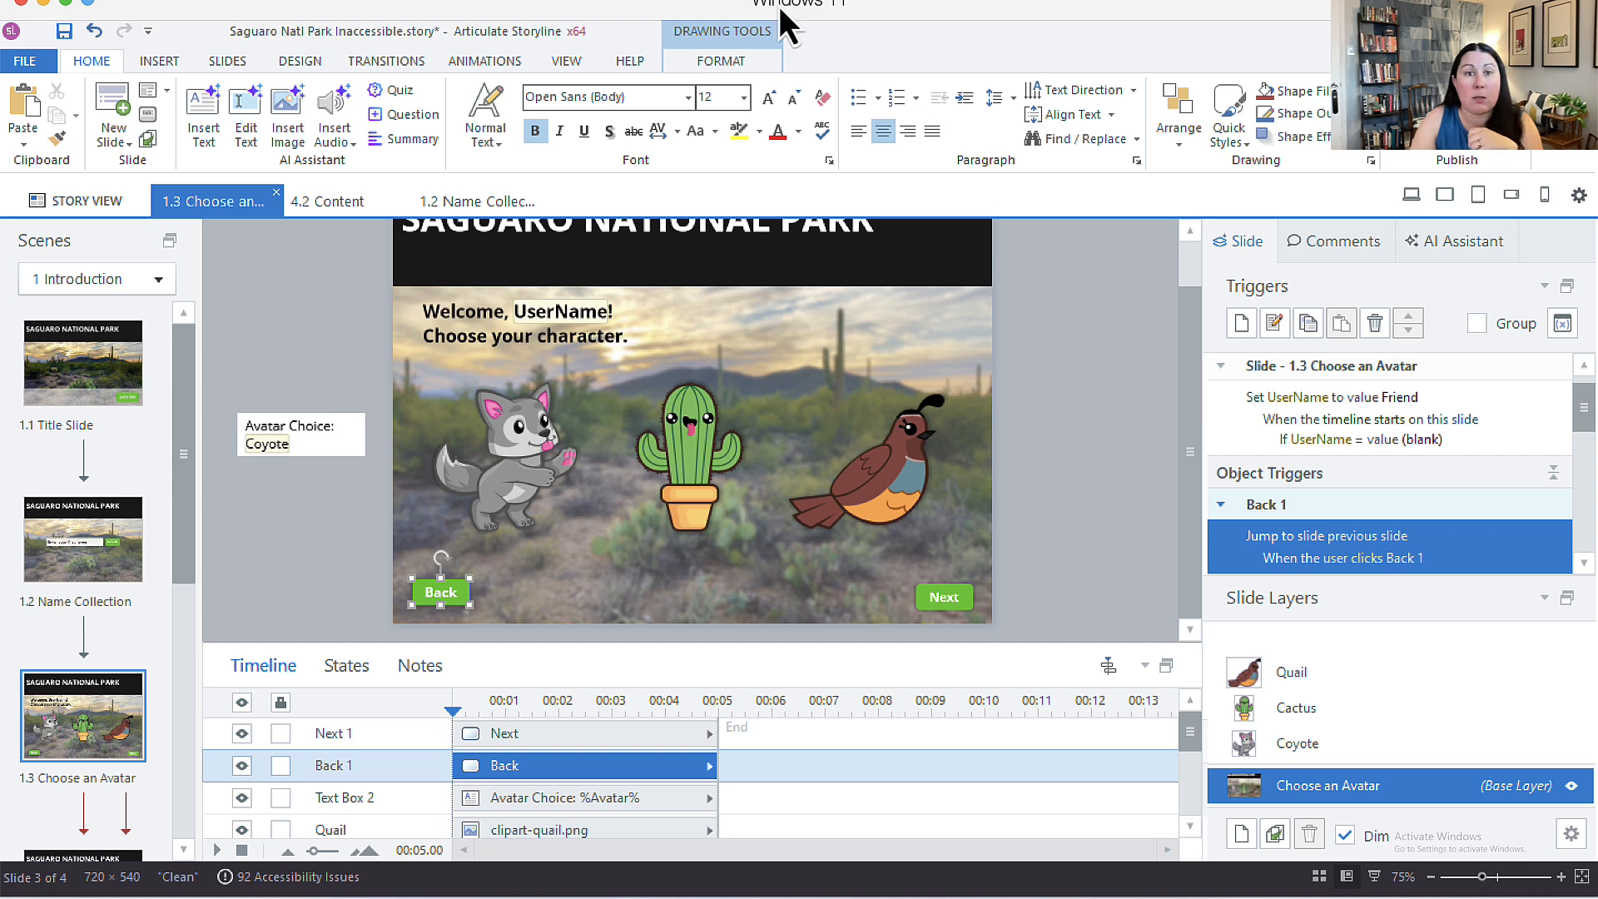
# - Reopen the Accessibility Checker and look through the remaining instances of "Font is 12 points or larger"
pyautogui.click(573, 62)
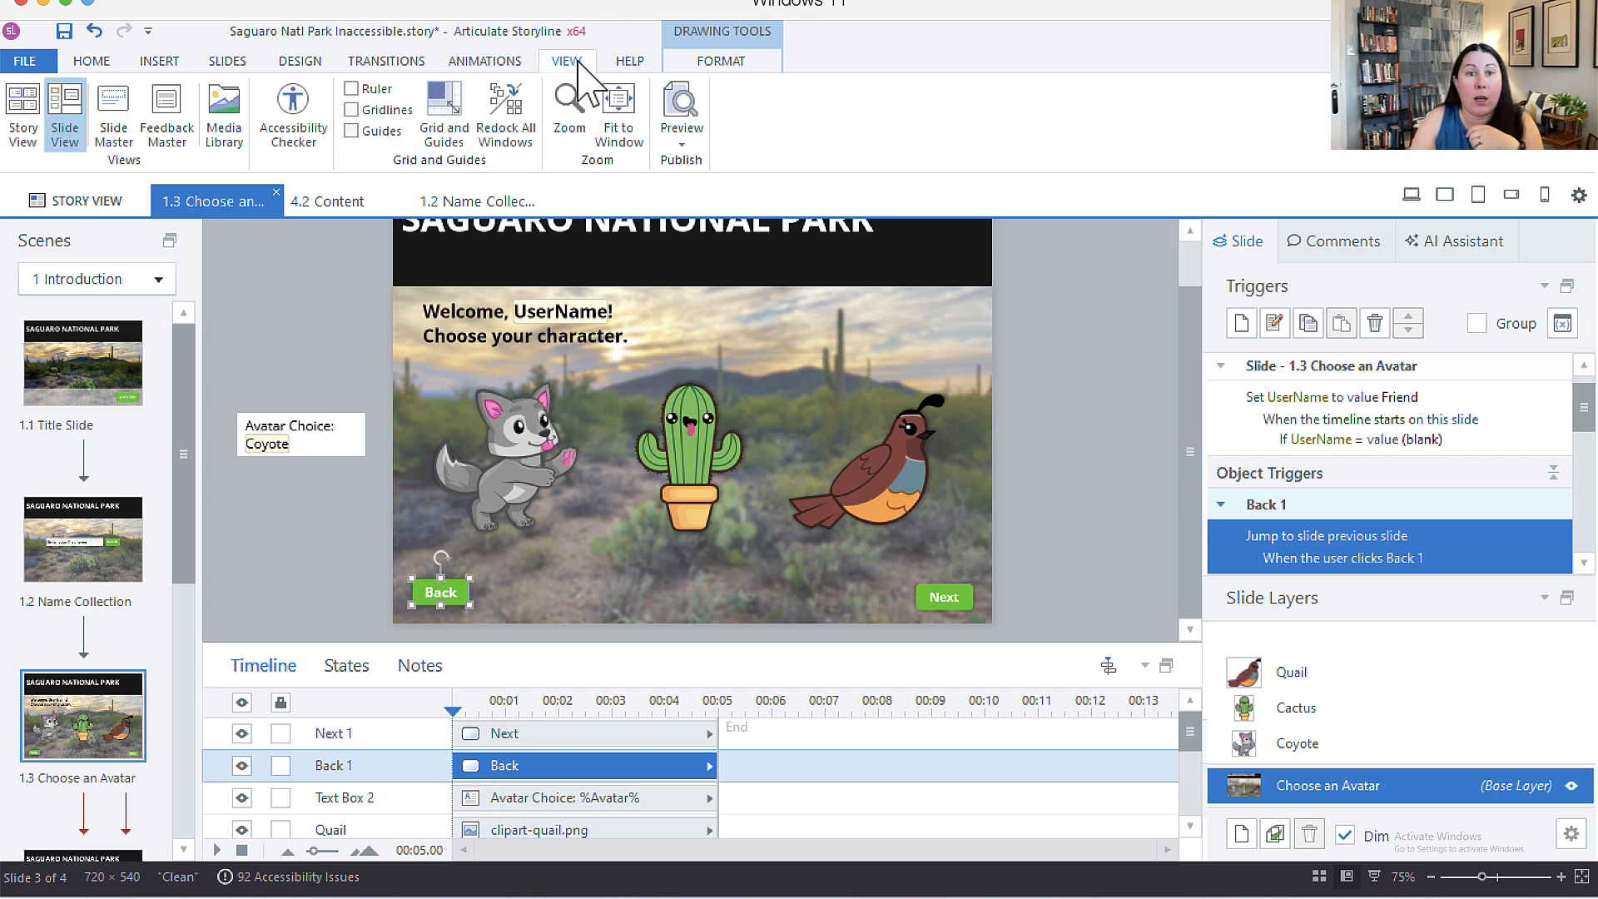
pyautogui.click(293, 113)
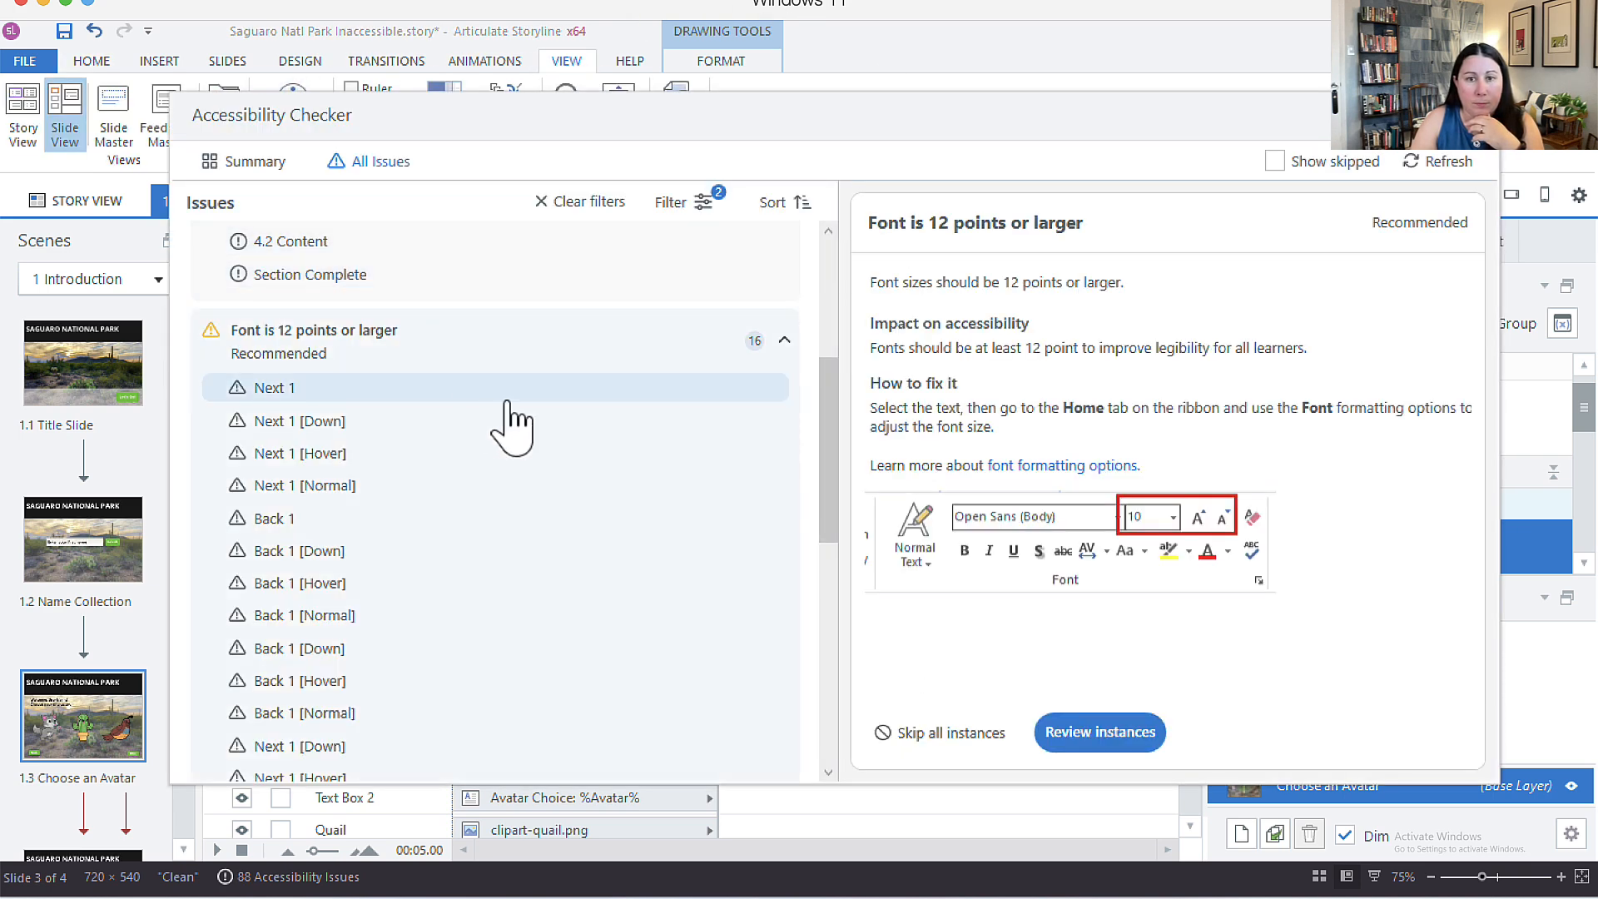
pyautogui.moveTo(889, 117); pyautogui.dragTo(871, 57)
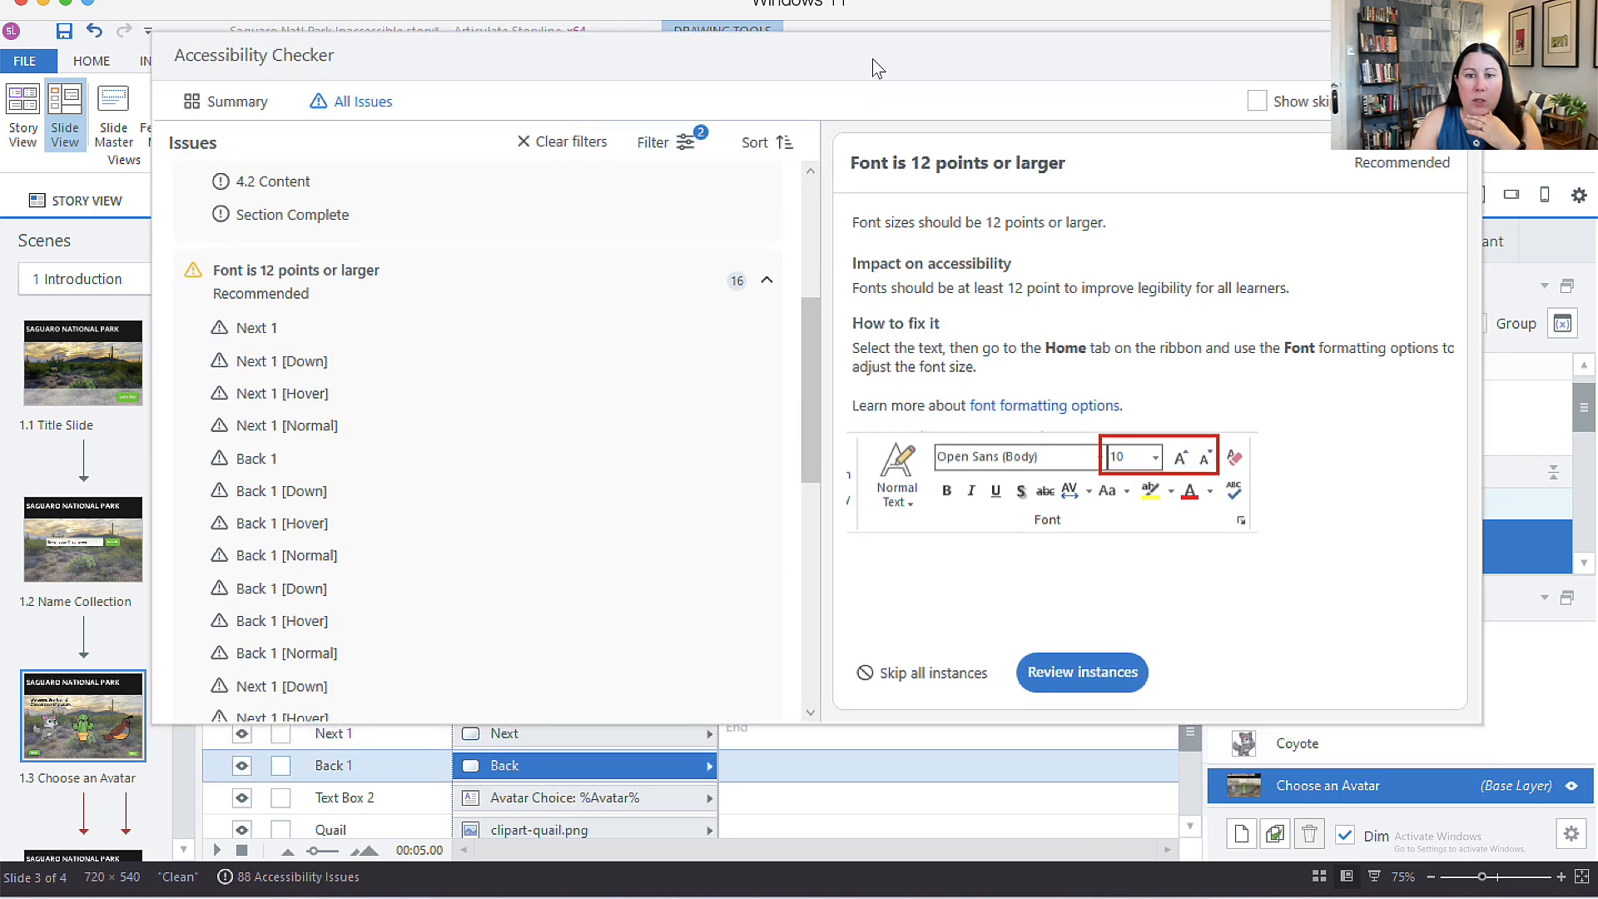
pyautogui.scroll(-10, 467, 429)
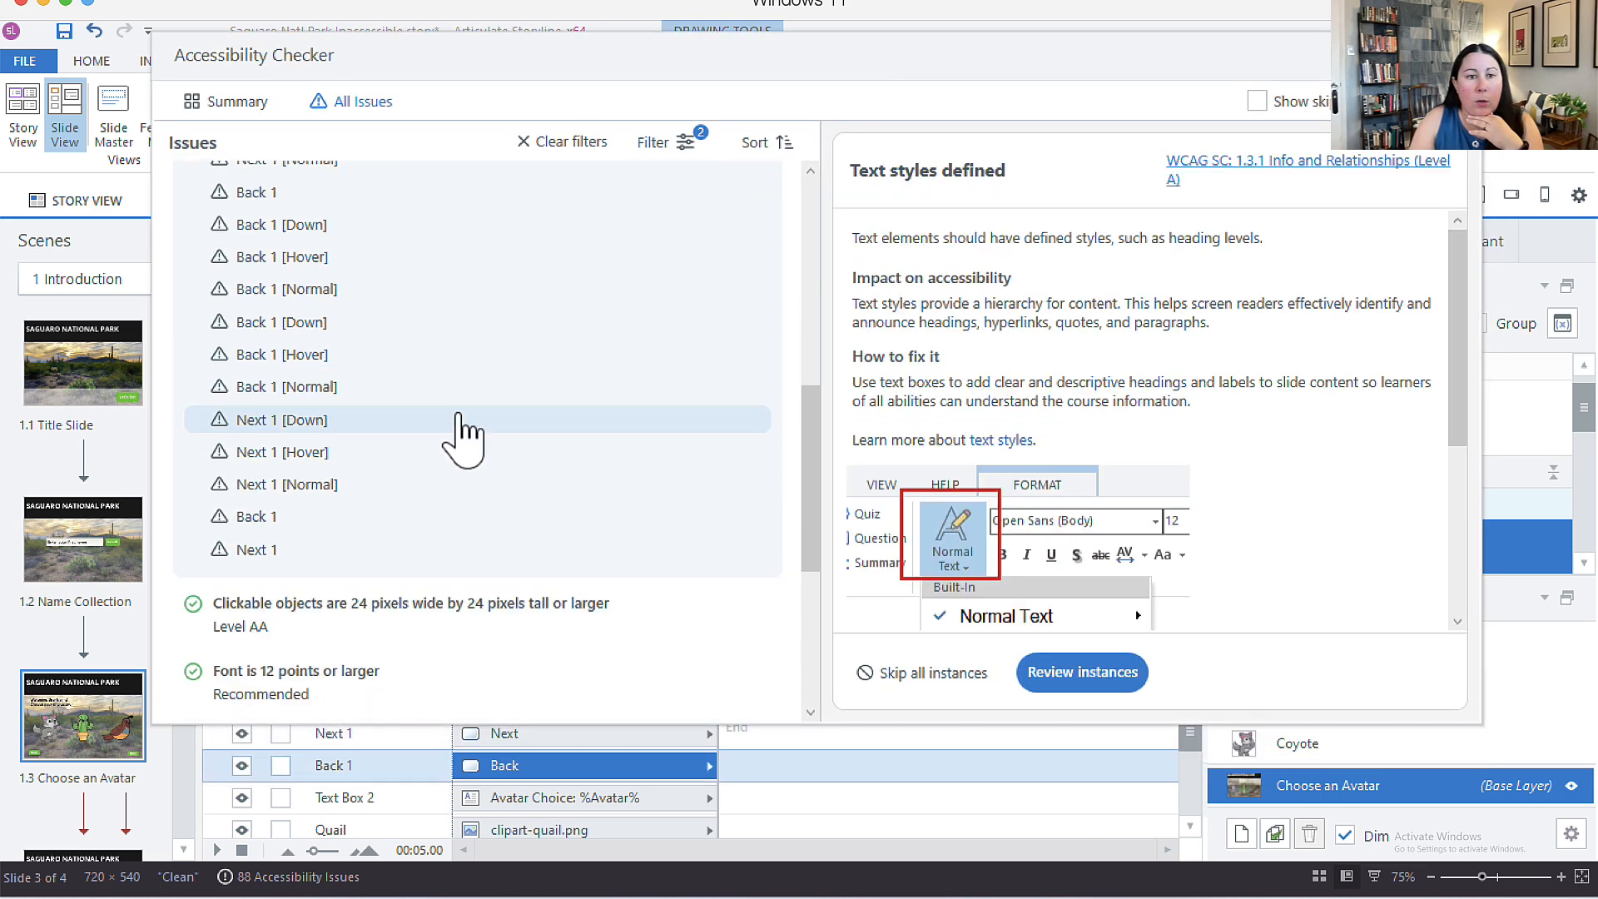
# - Look through the passed checks in the issues list, such as scene and slide titles, and close the Accessibility Checker
pyautogui.scroll(-1, 454, 457)
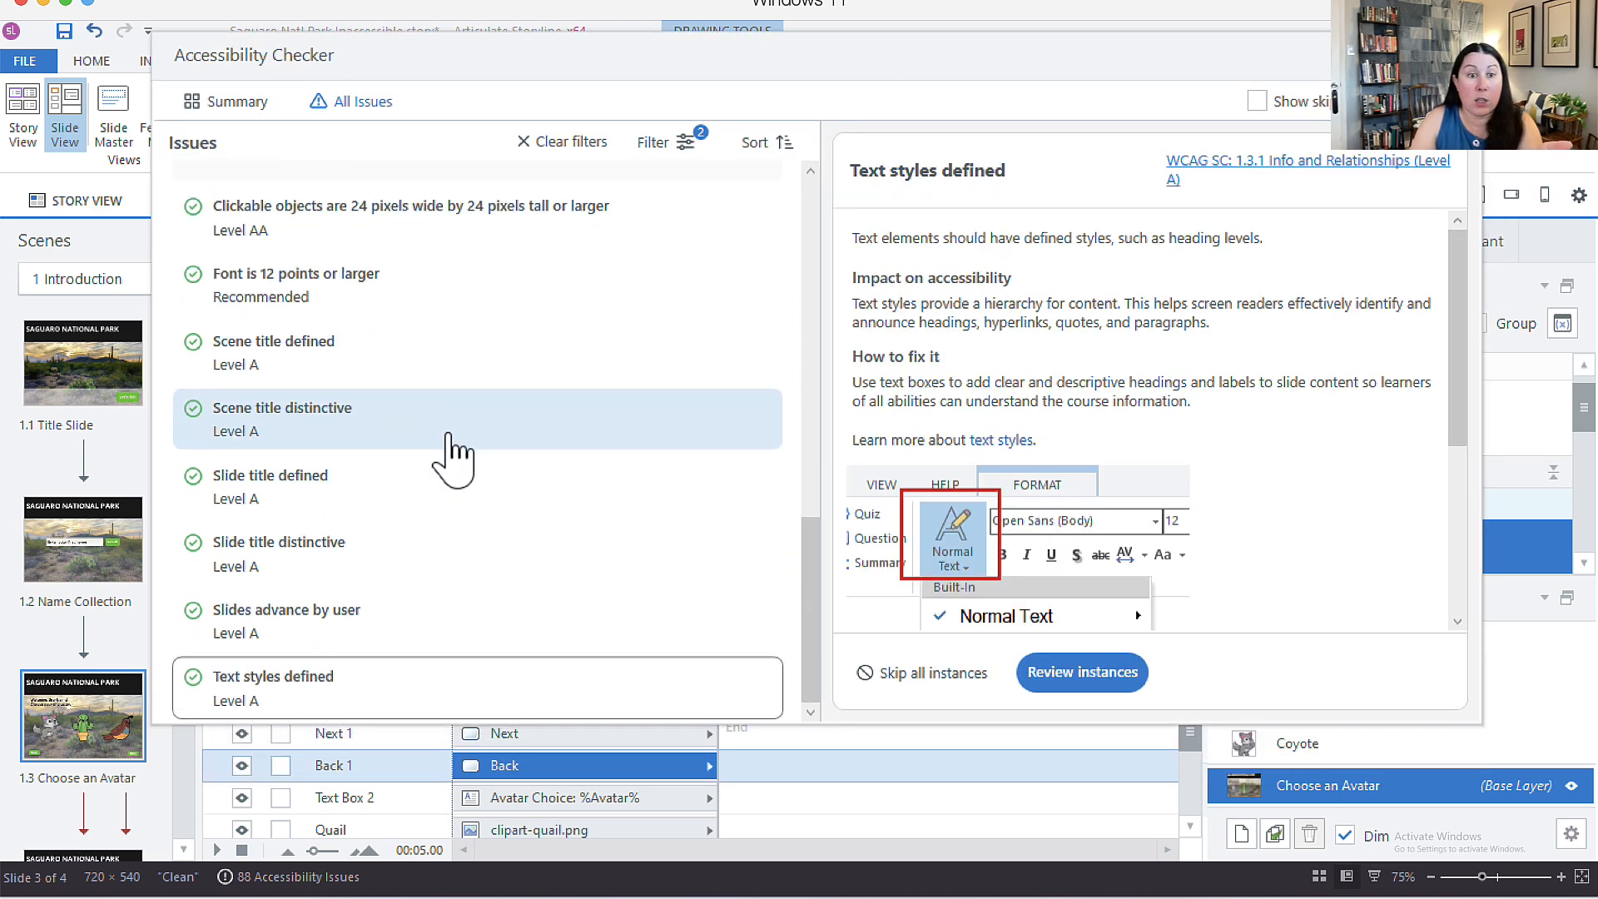
pyautogui.scroll(3, 454, 457)
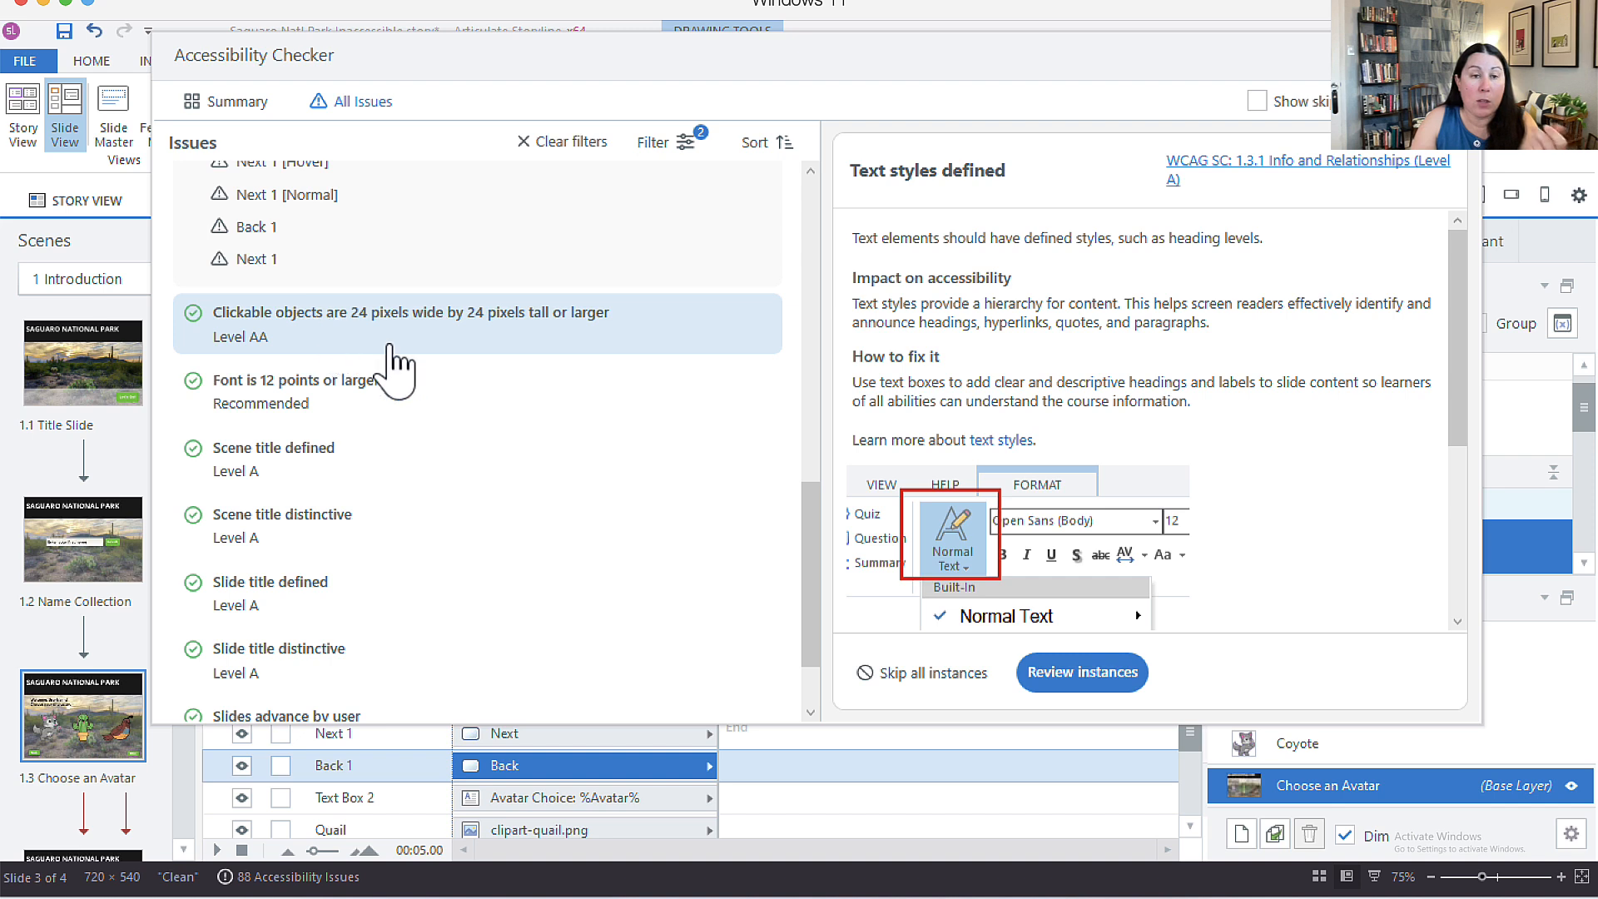
pyautogui.scroll(-3, 470, 457)
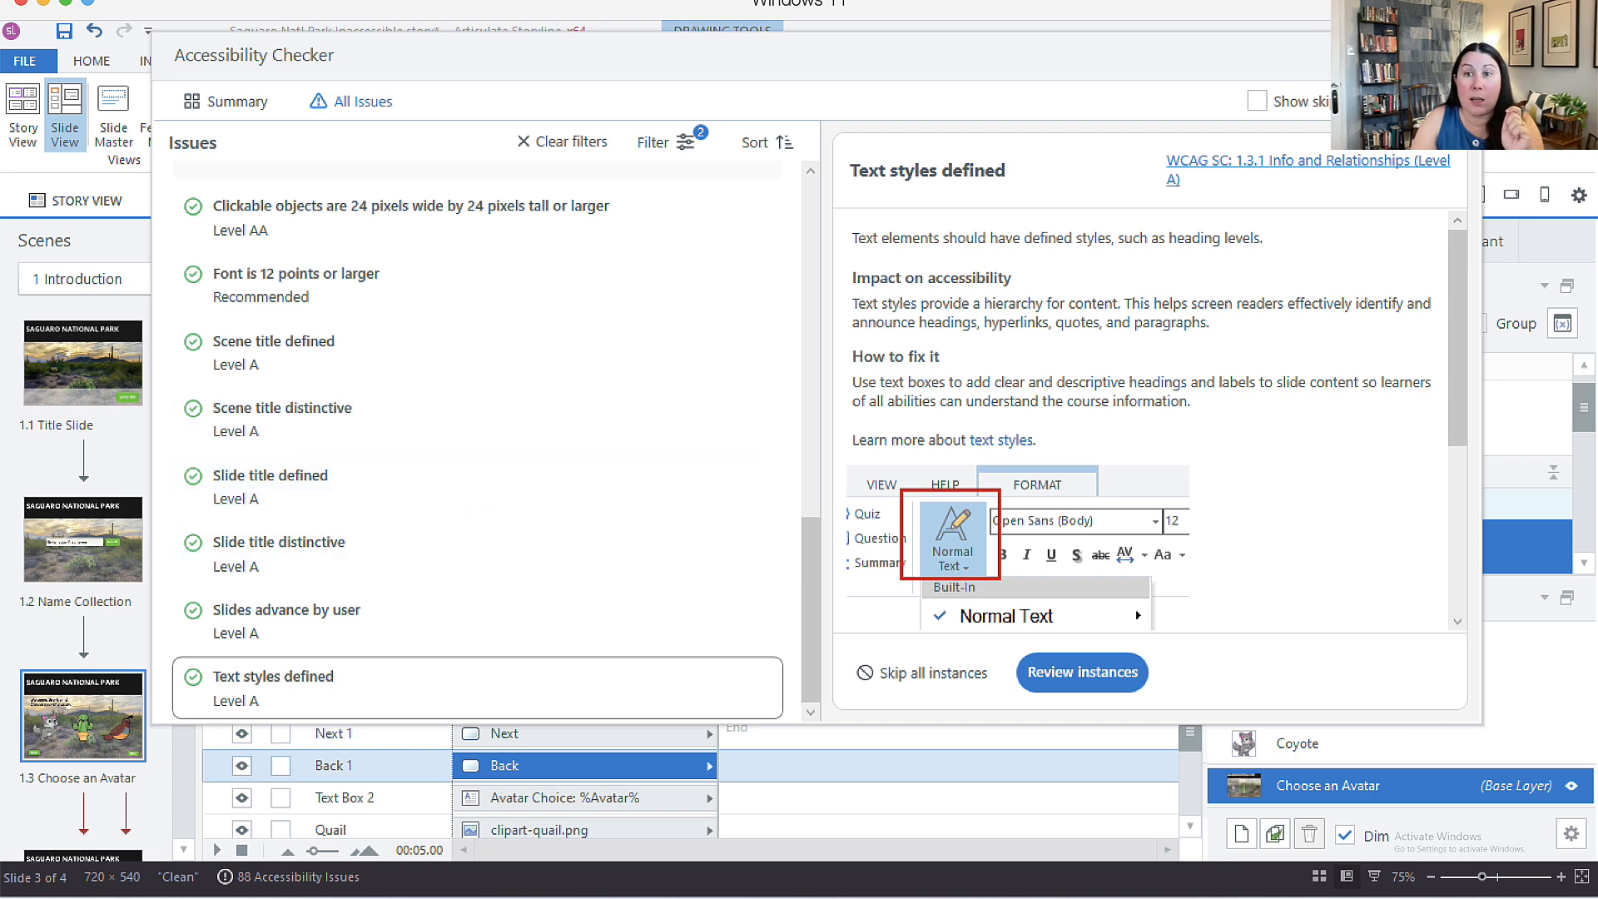
pyautogui.click(1455, 55)
# - Switch to Story View and open the name fields of scene 1 Introduction and scene 4 to check their titles
pyautogui.click(61, 202)
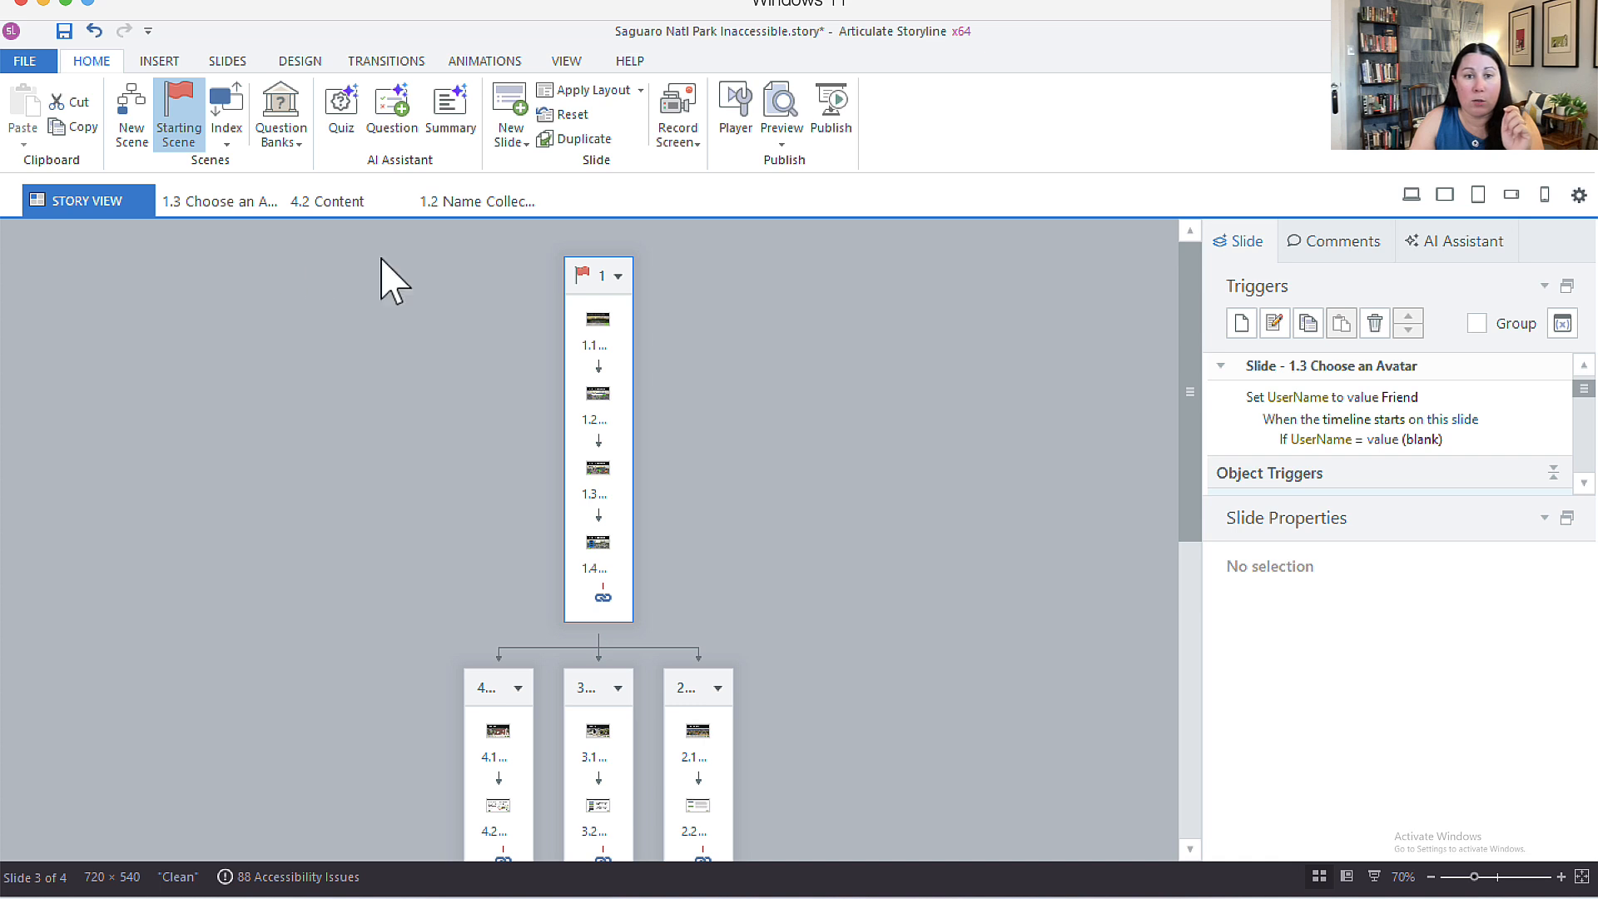
pyautogui.click(603, 278)
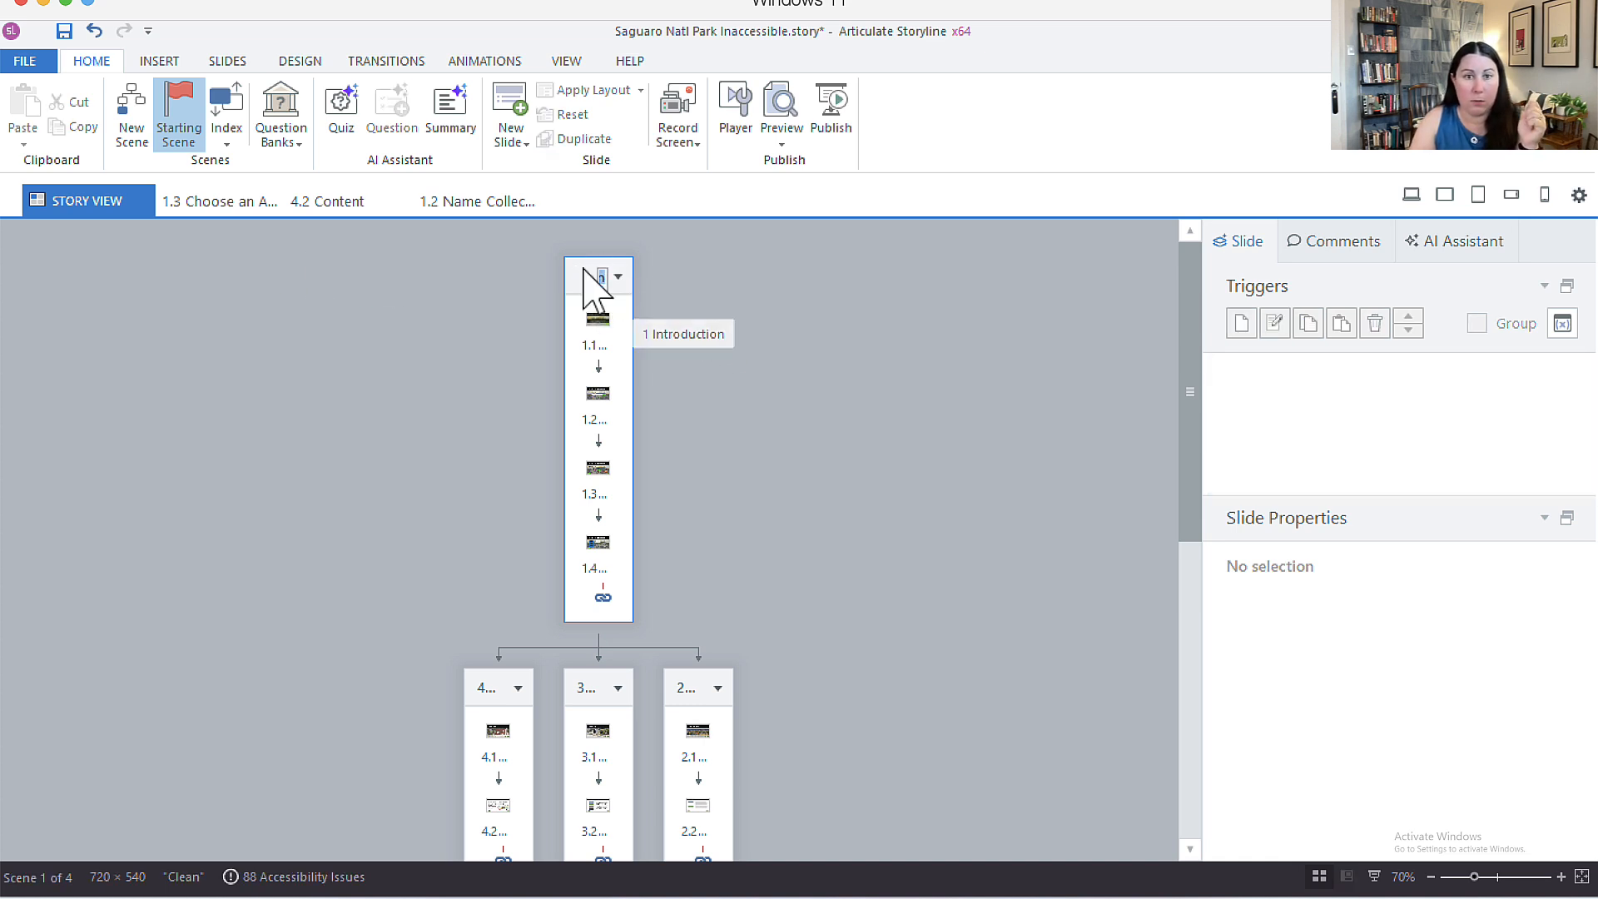
pyautogui.click(588, 283)
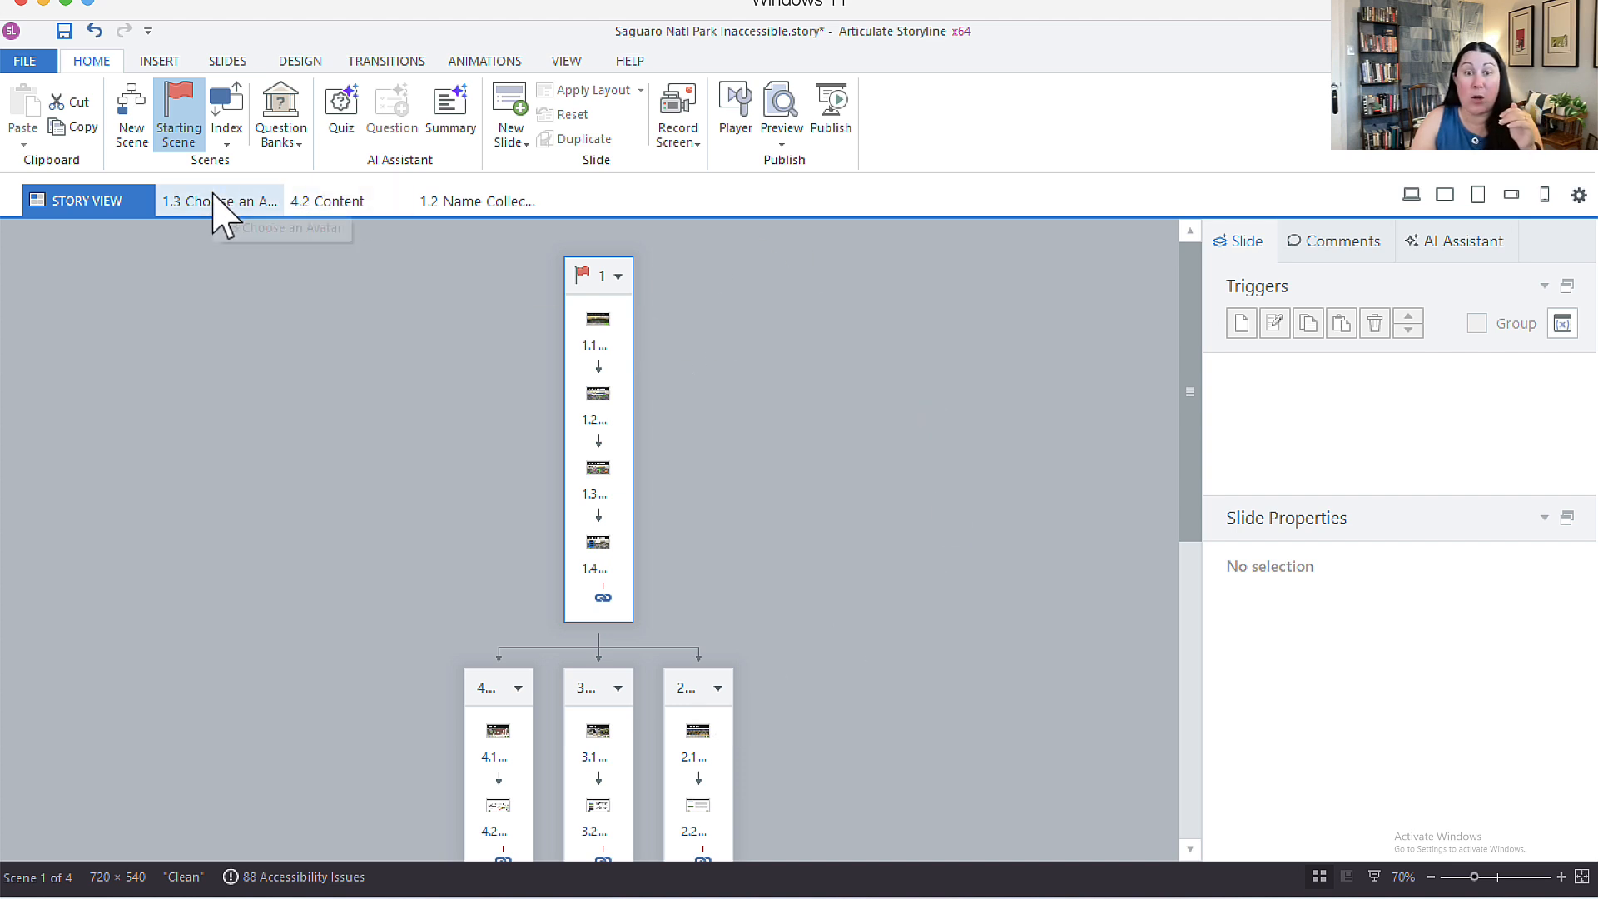
pyautogui.click(491, 687)
pyautogui.click(491, 687)
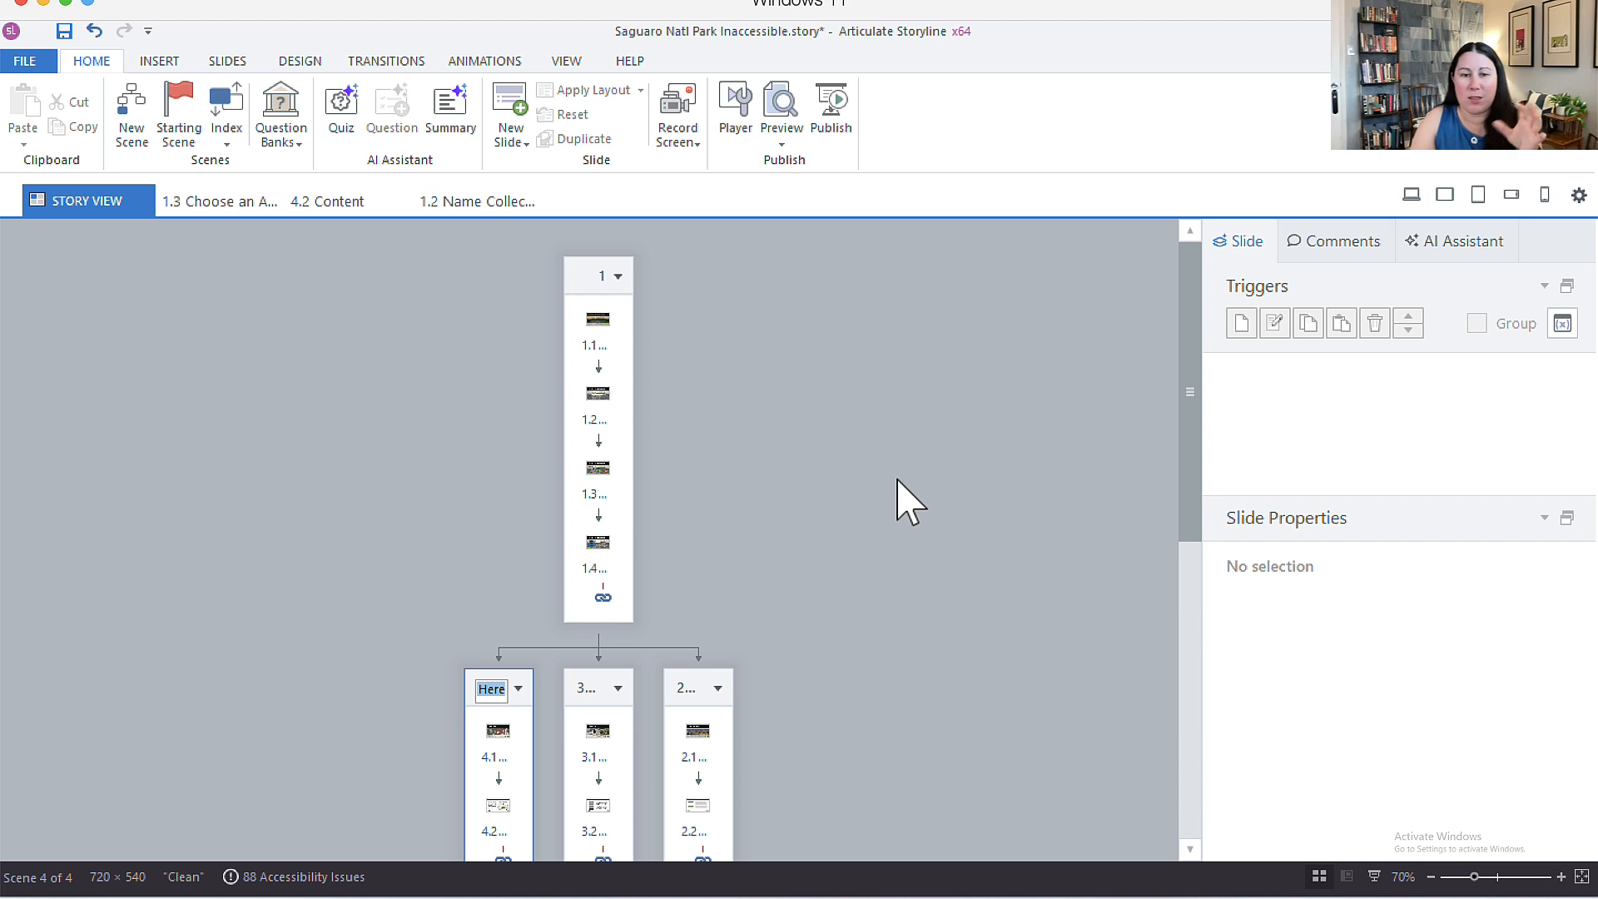
pyautogui.click(870, 462)
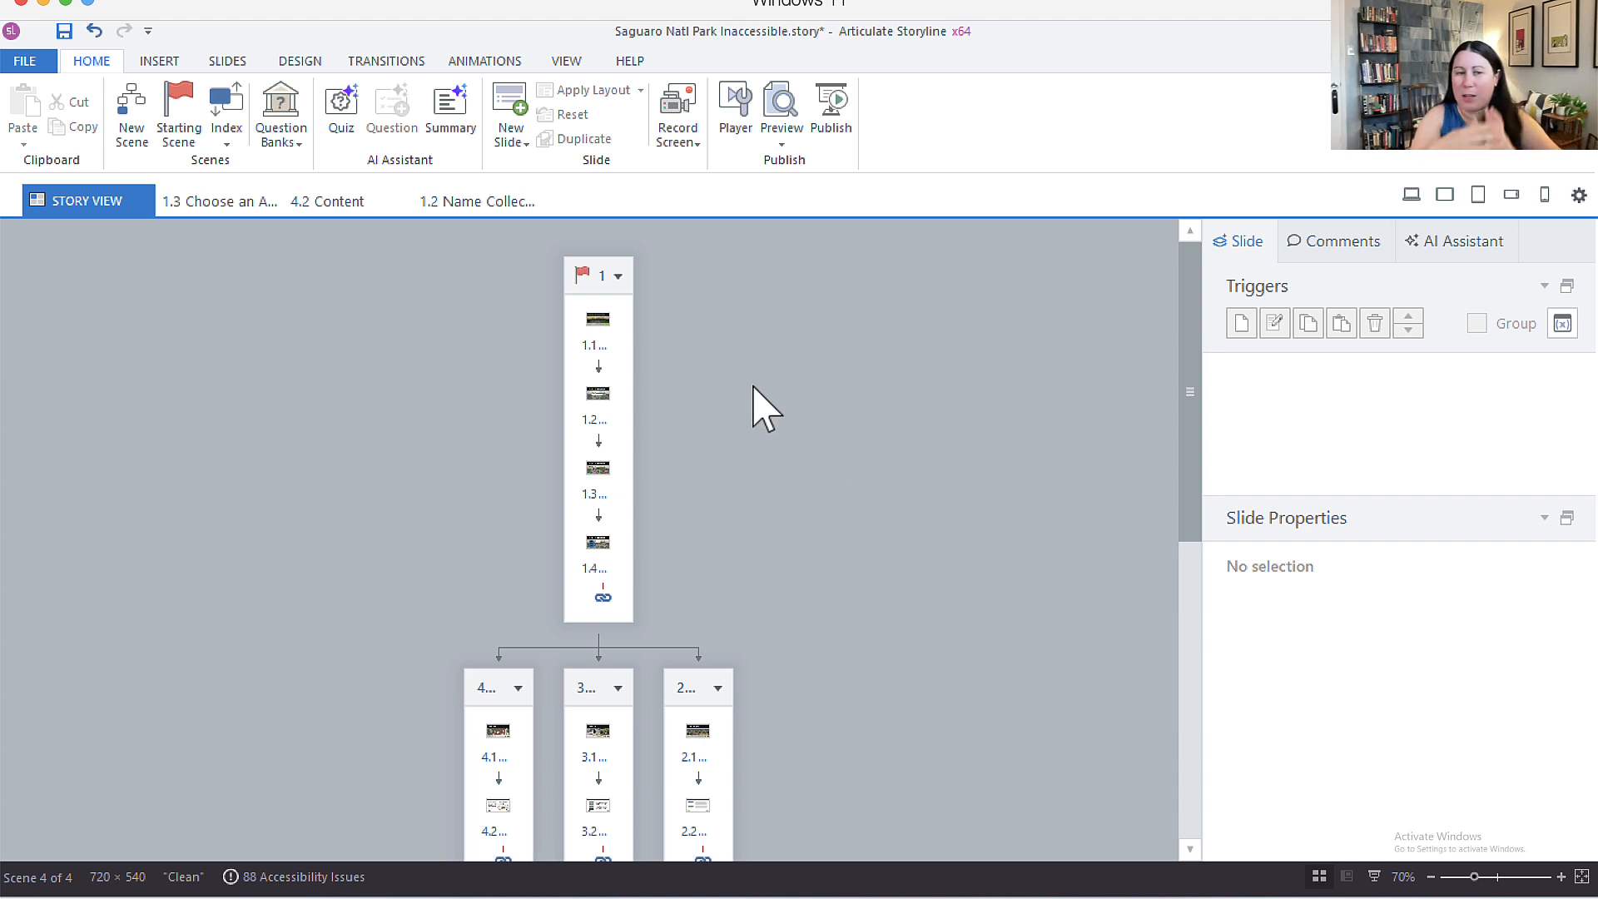
# - Reopen the Accessibility Checker from slide 1.3 Choose an Avatar and look back to the start of the issues list
pyautogui.click(201, 219)
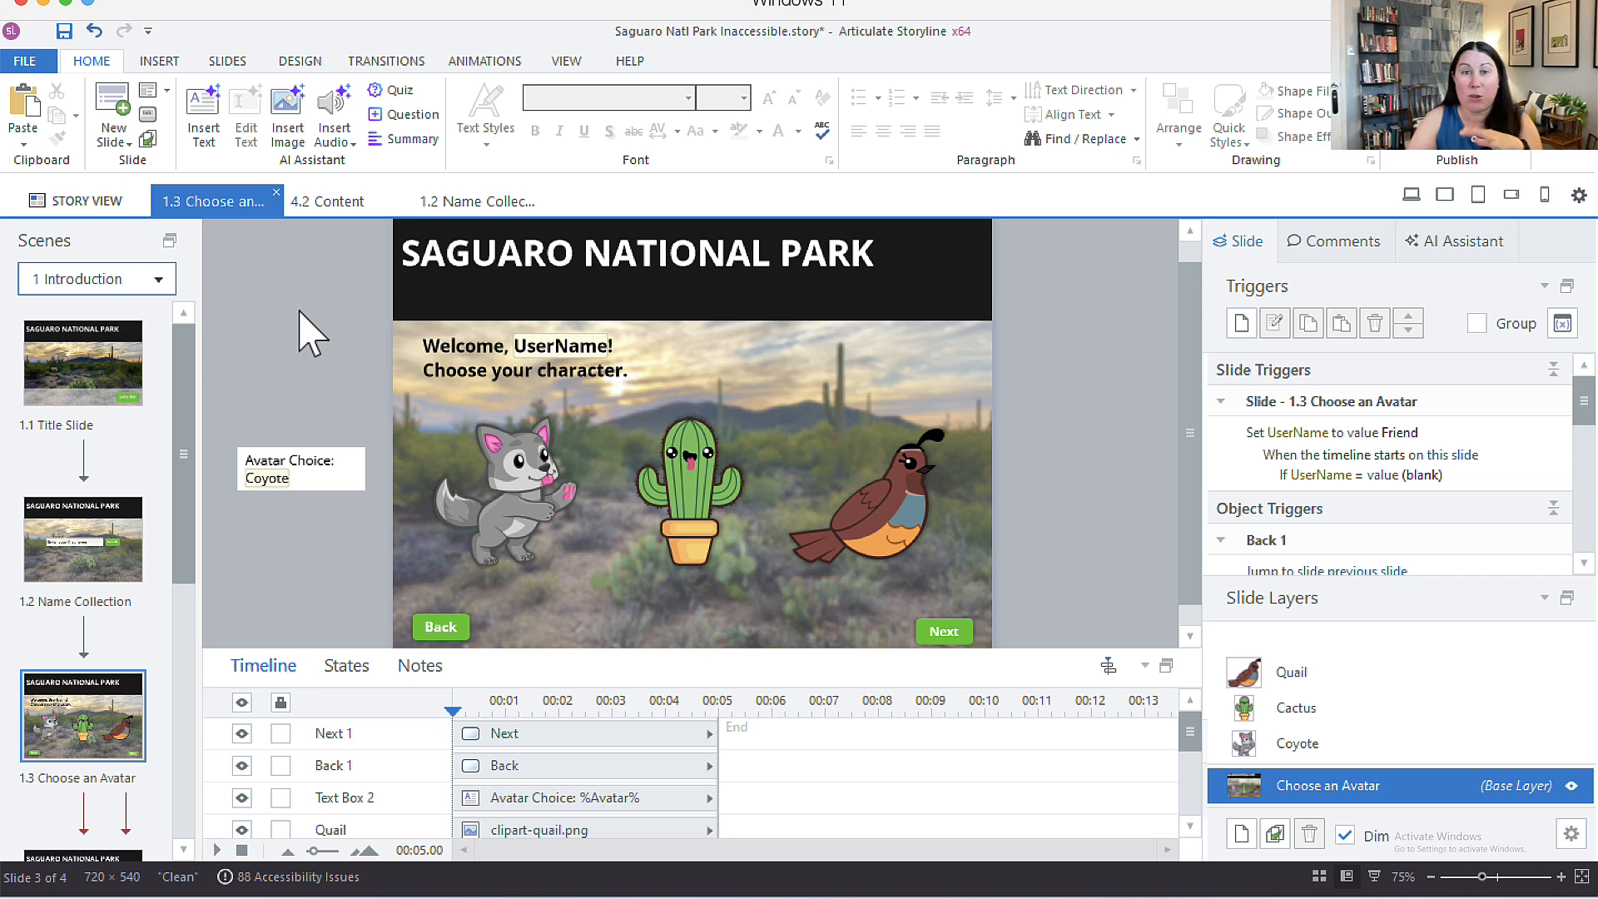
pyautogui.click(570, 61)
pyautogui.click(308, 129)
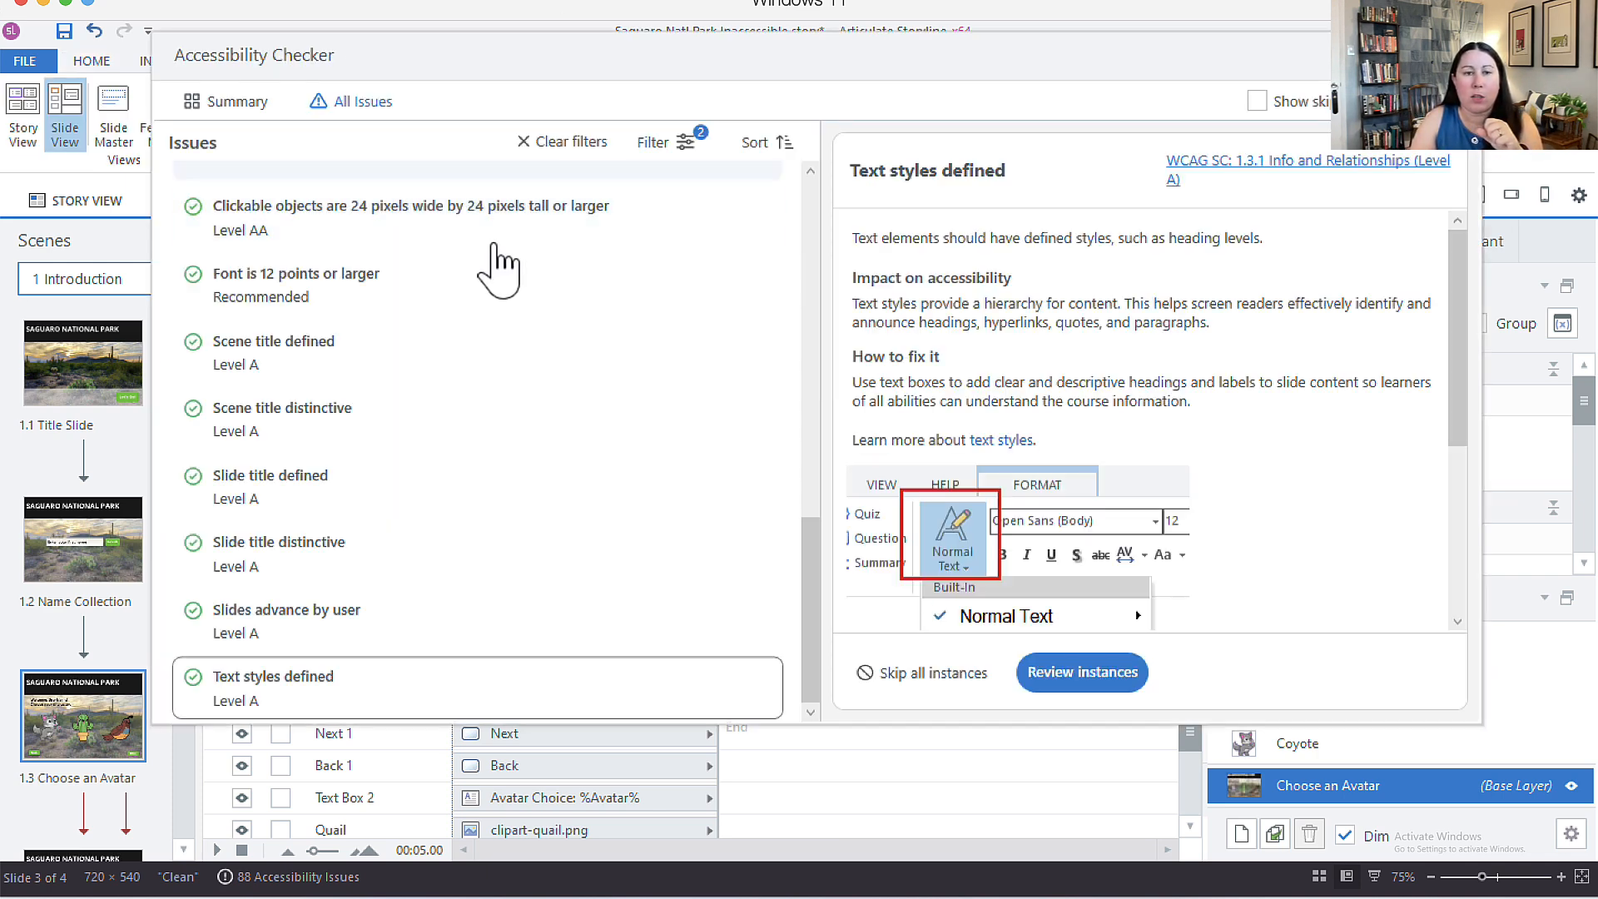
pyautogui.scroll(10, 560, 422)
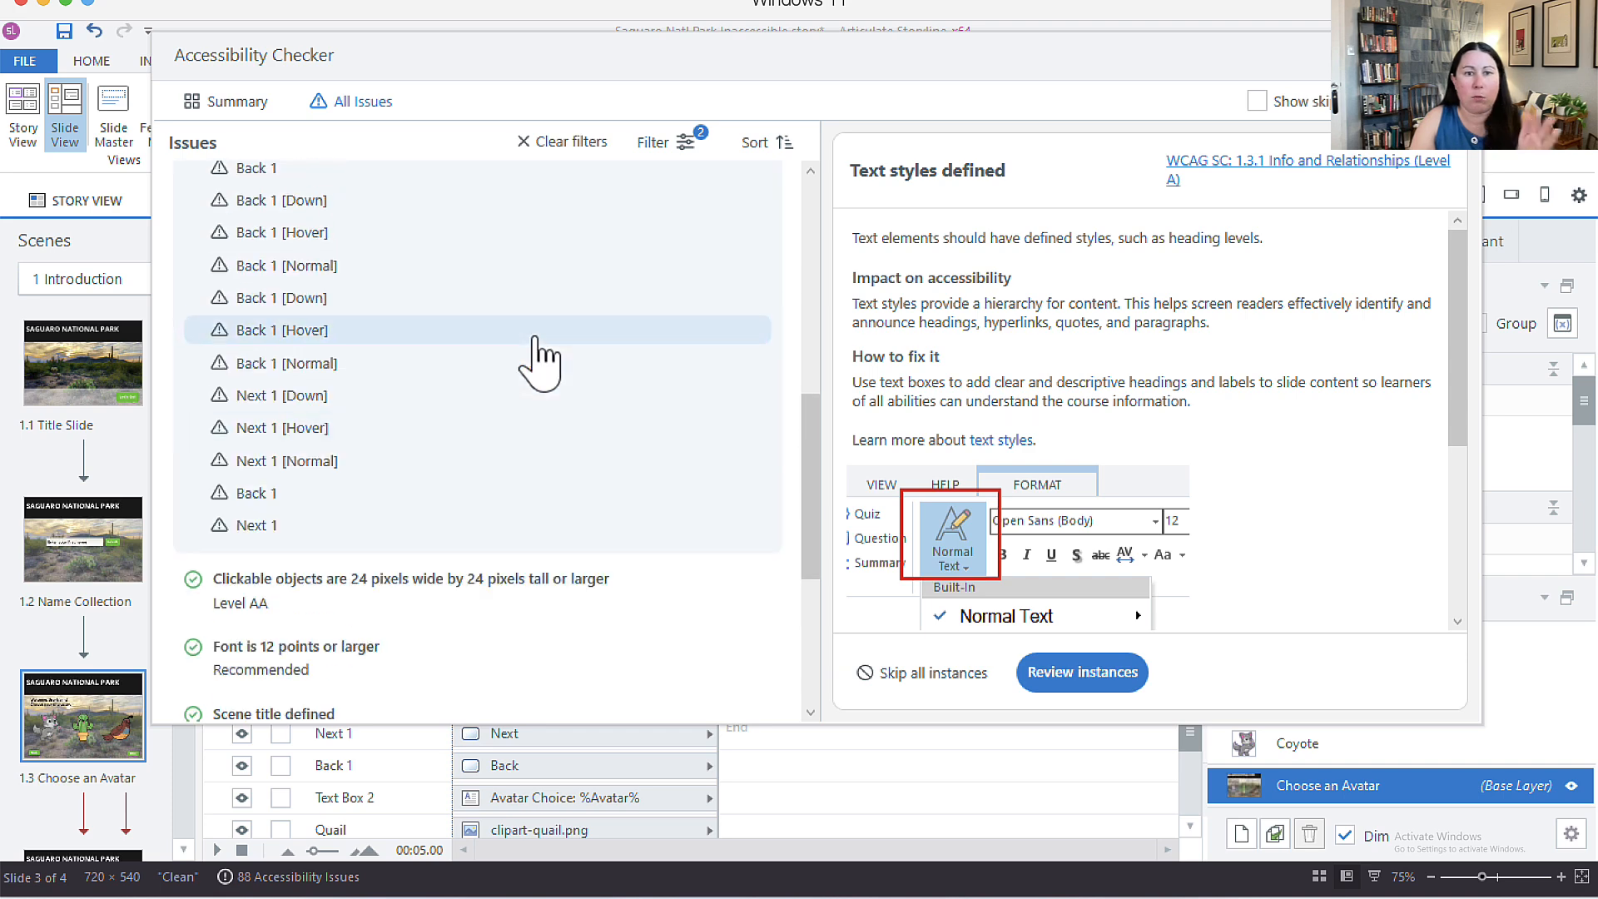
pyautogui.scroll(5, 543, 369)
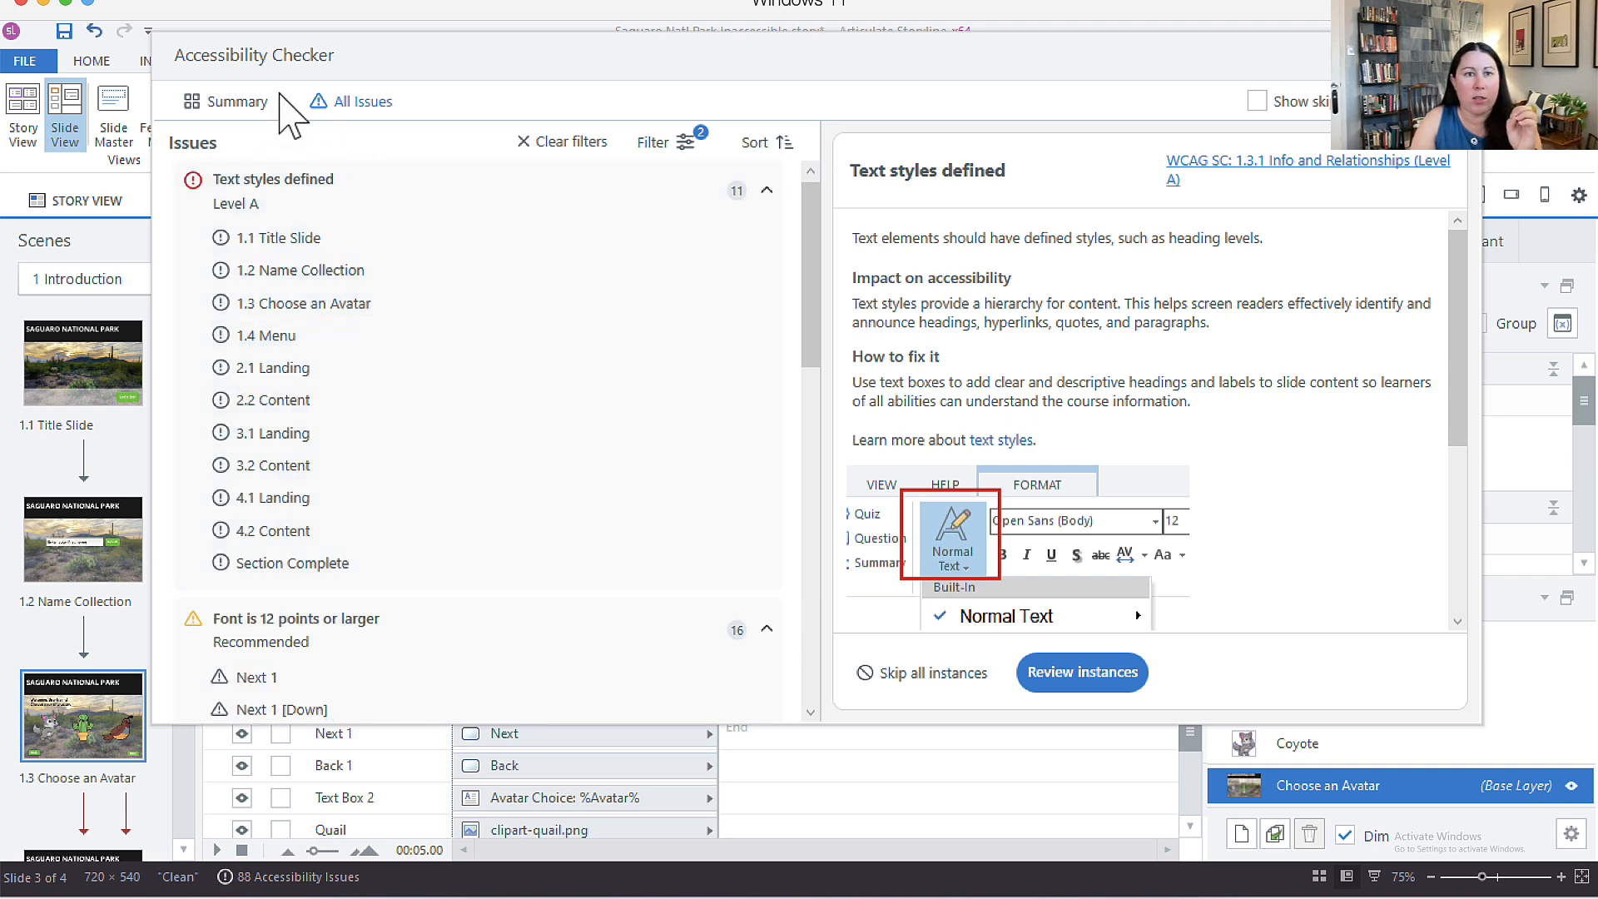
# - Show only the Level A issues from the checker's summary and look through them
pyautogui.click(237, 101)
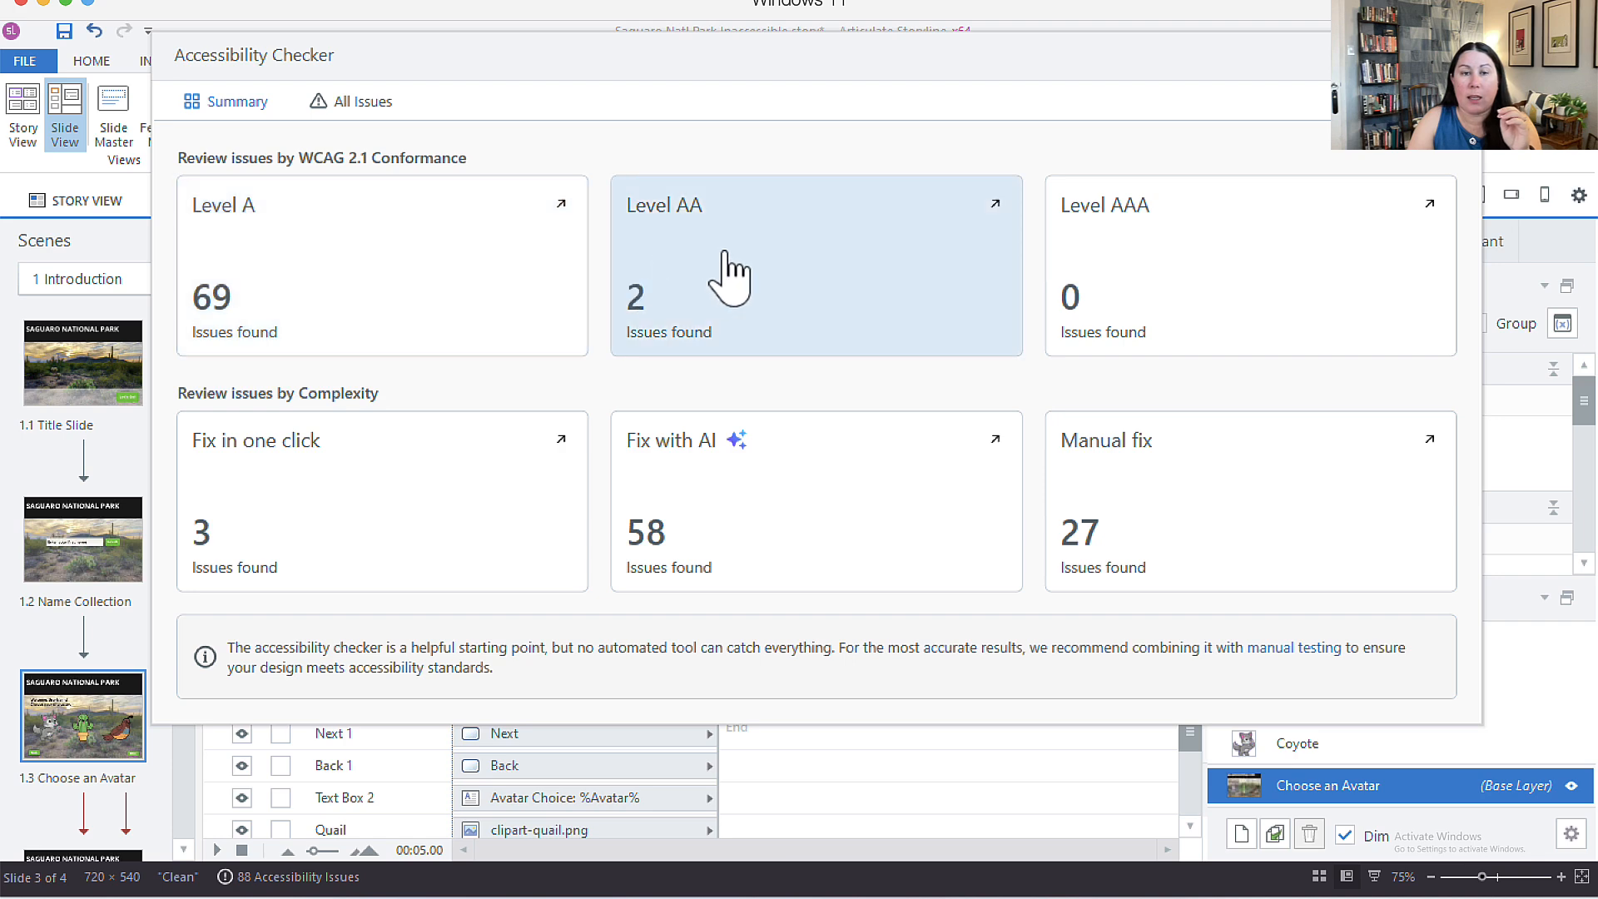
pyautogui.click(393, 296)
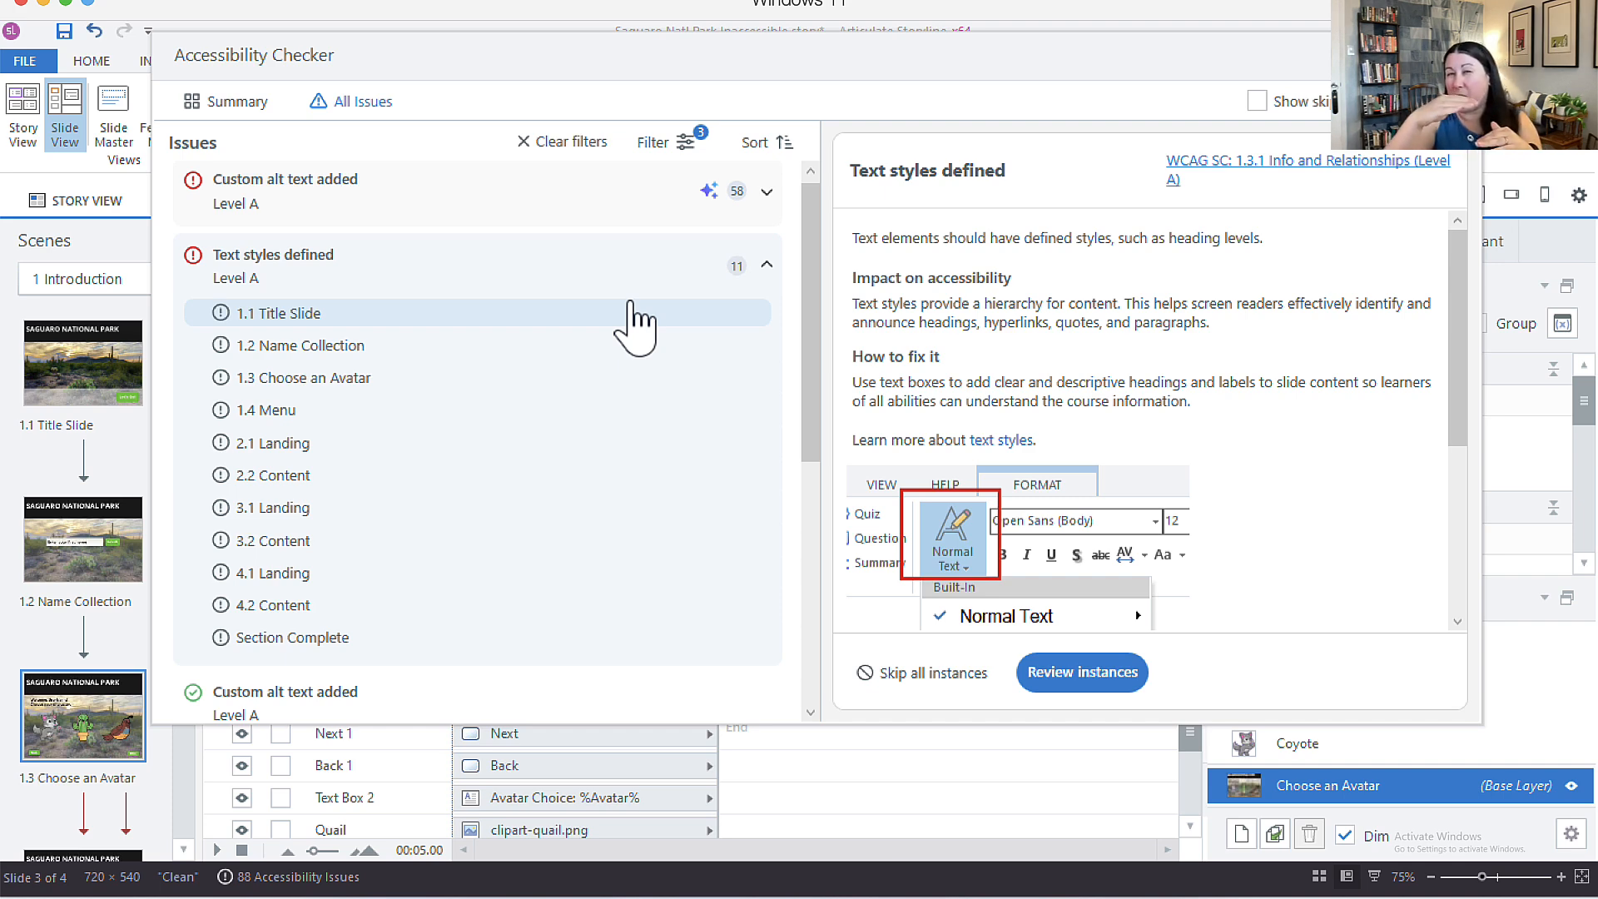
pyautogui.scroll(-6, 633, 326)
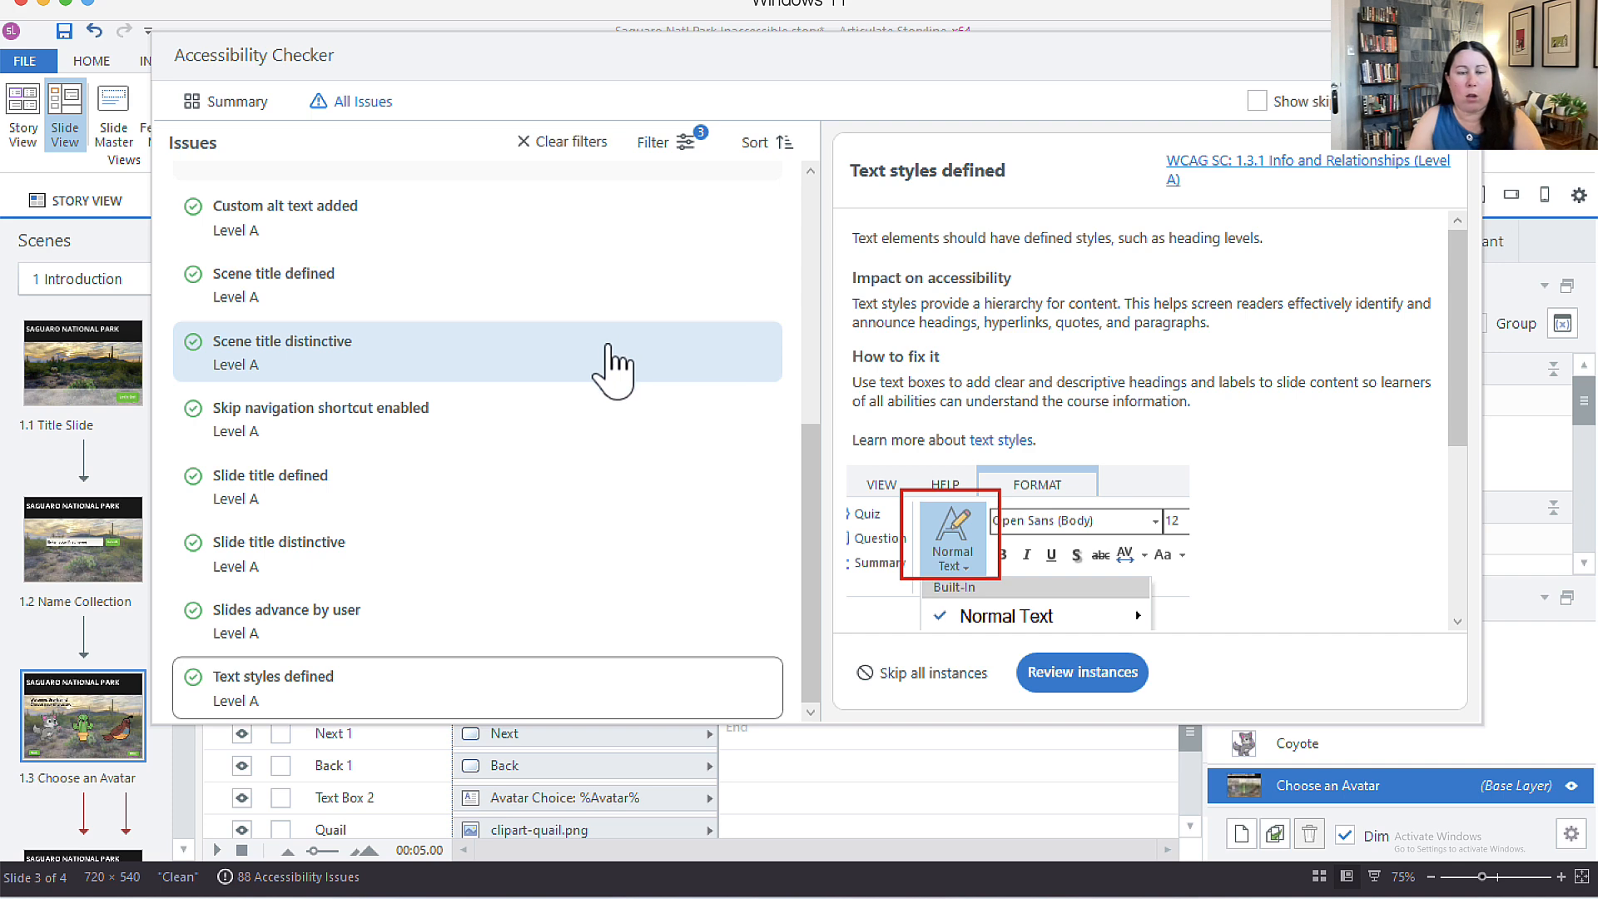
pyautogui.scroll(6, 612, 366)
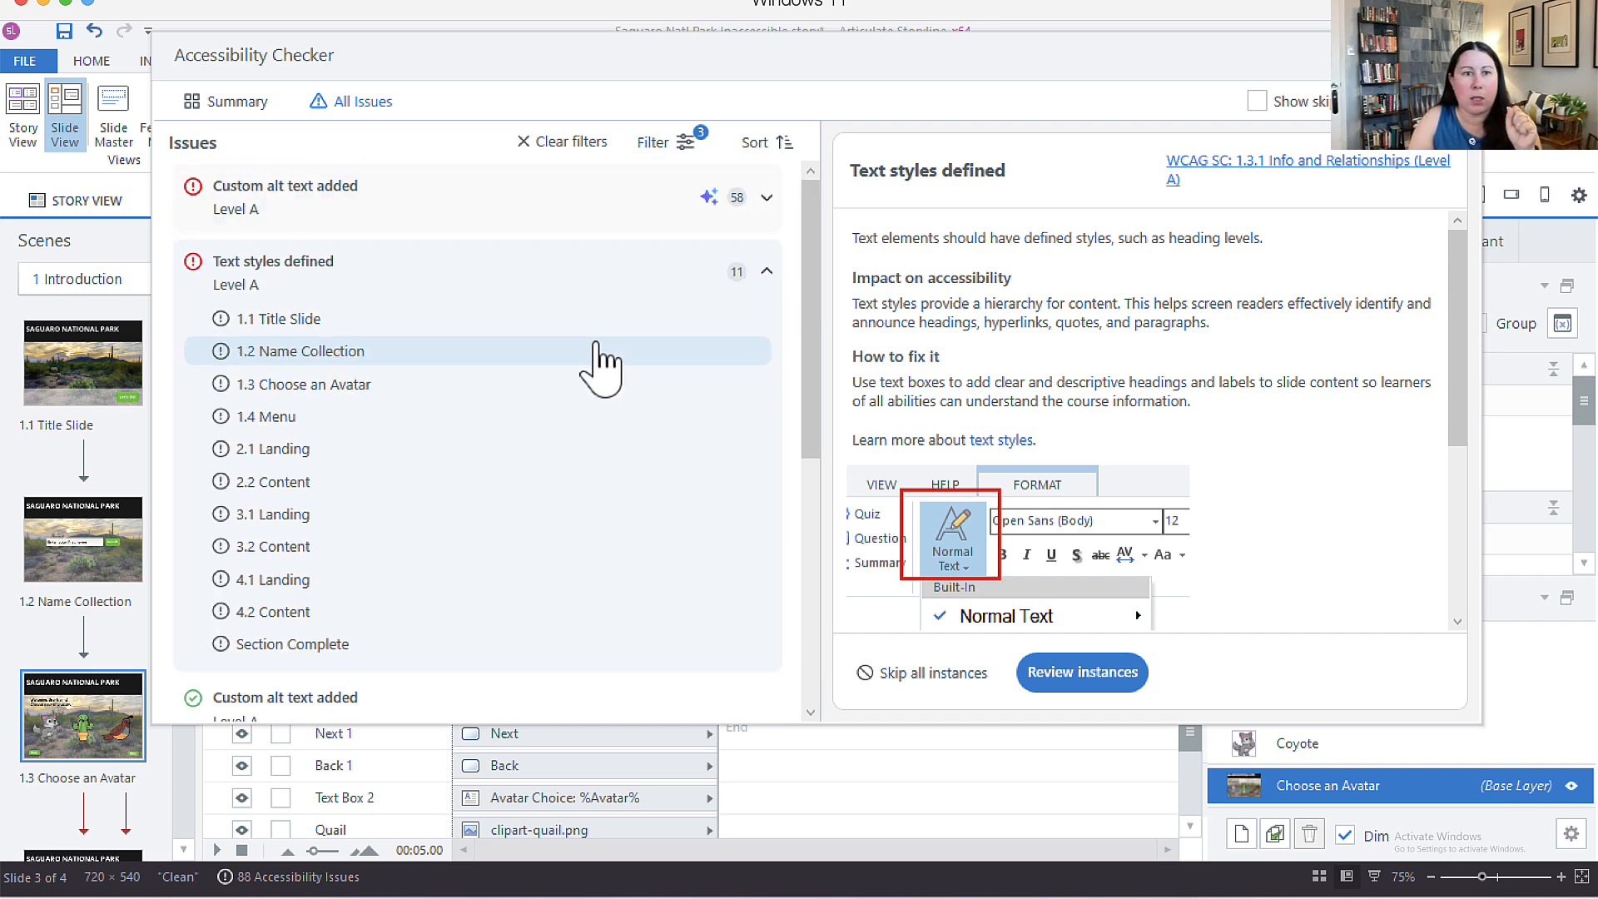
# - Revisit the checker's summary overview, return to All Issues and look through the flagged and passed checks
pyautogui.click(218, 101)
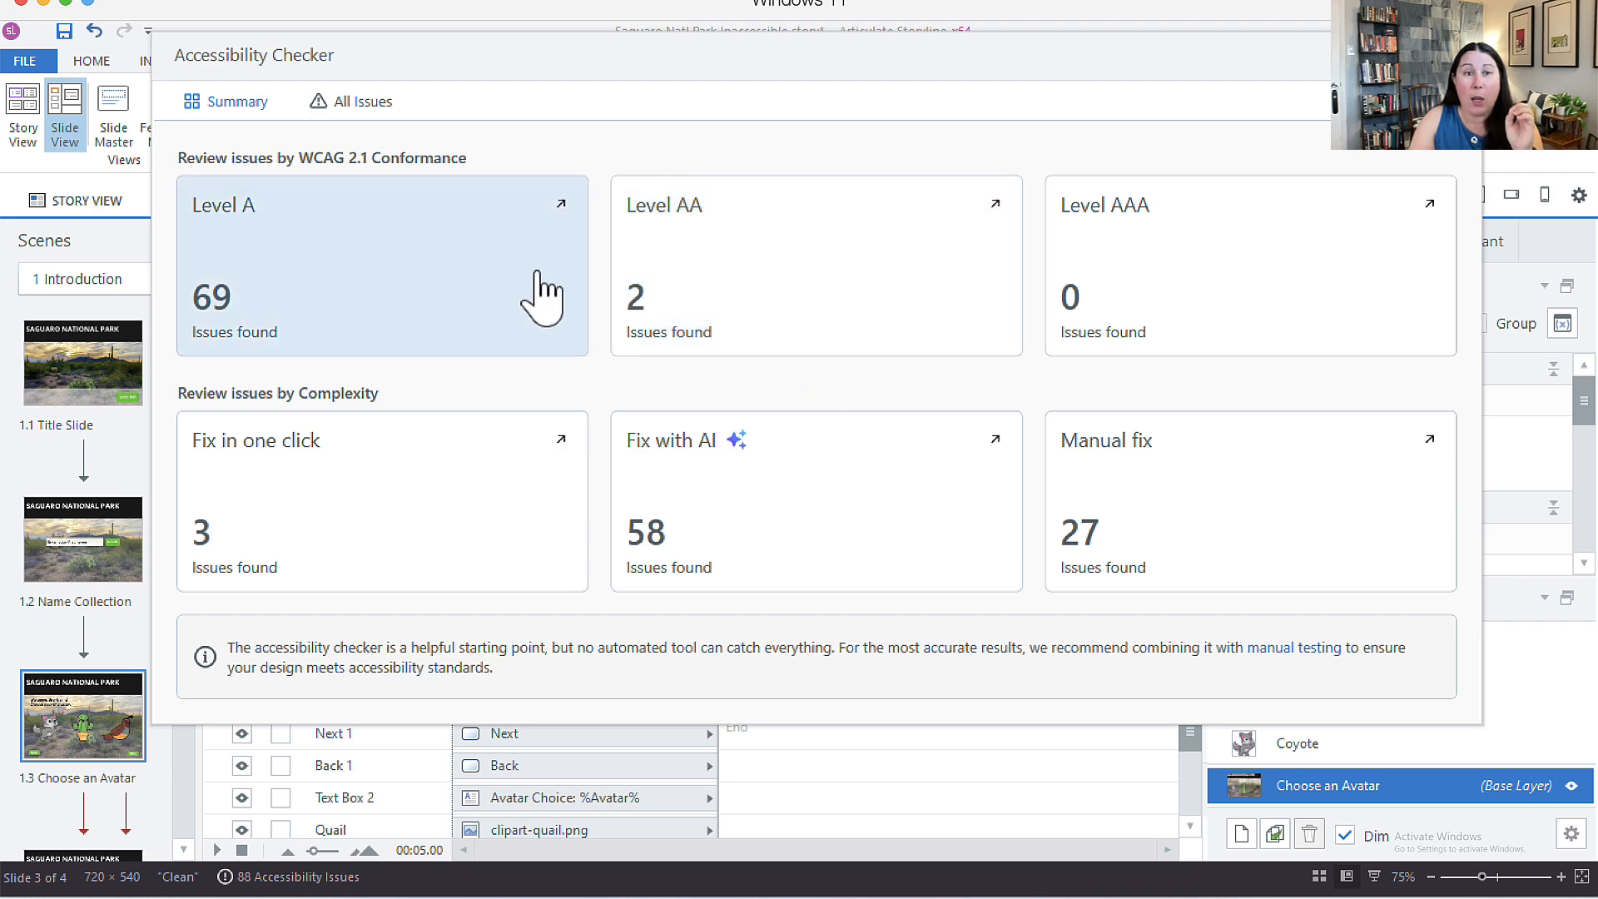
pyautogui.click(357, 104)
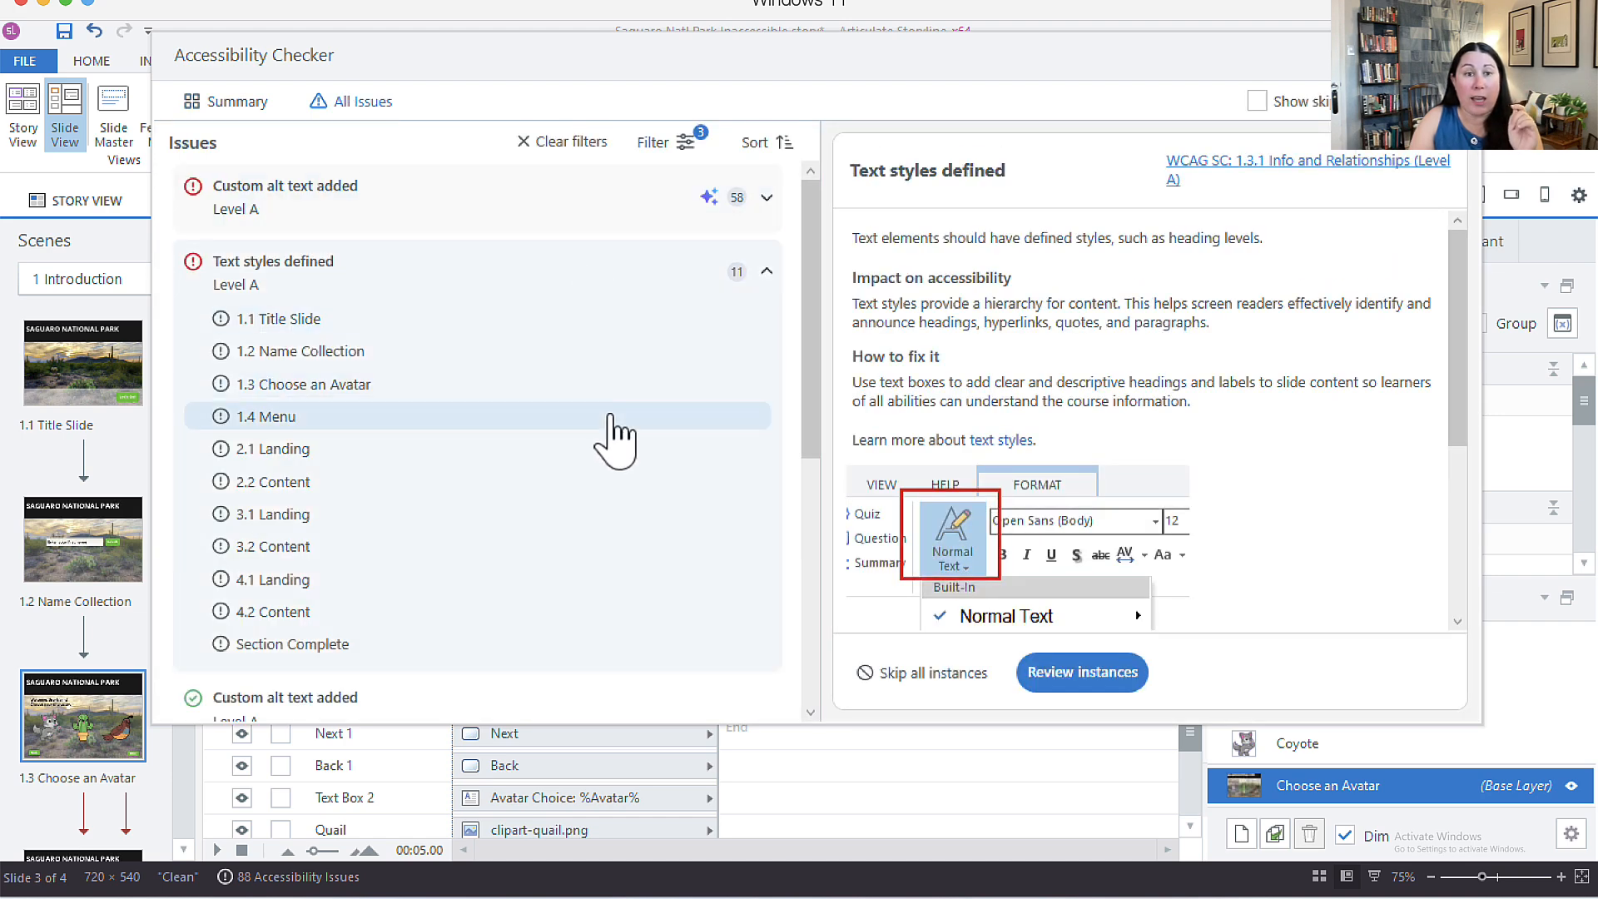
pyautogui.scroll(-6, 649, 442)
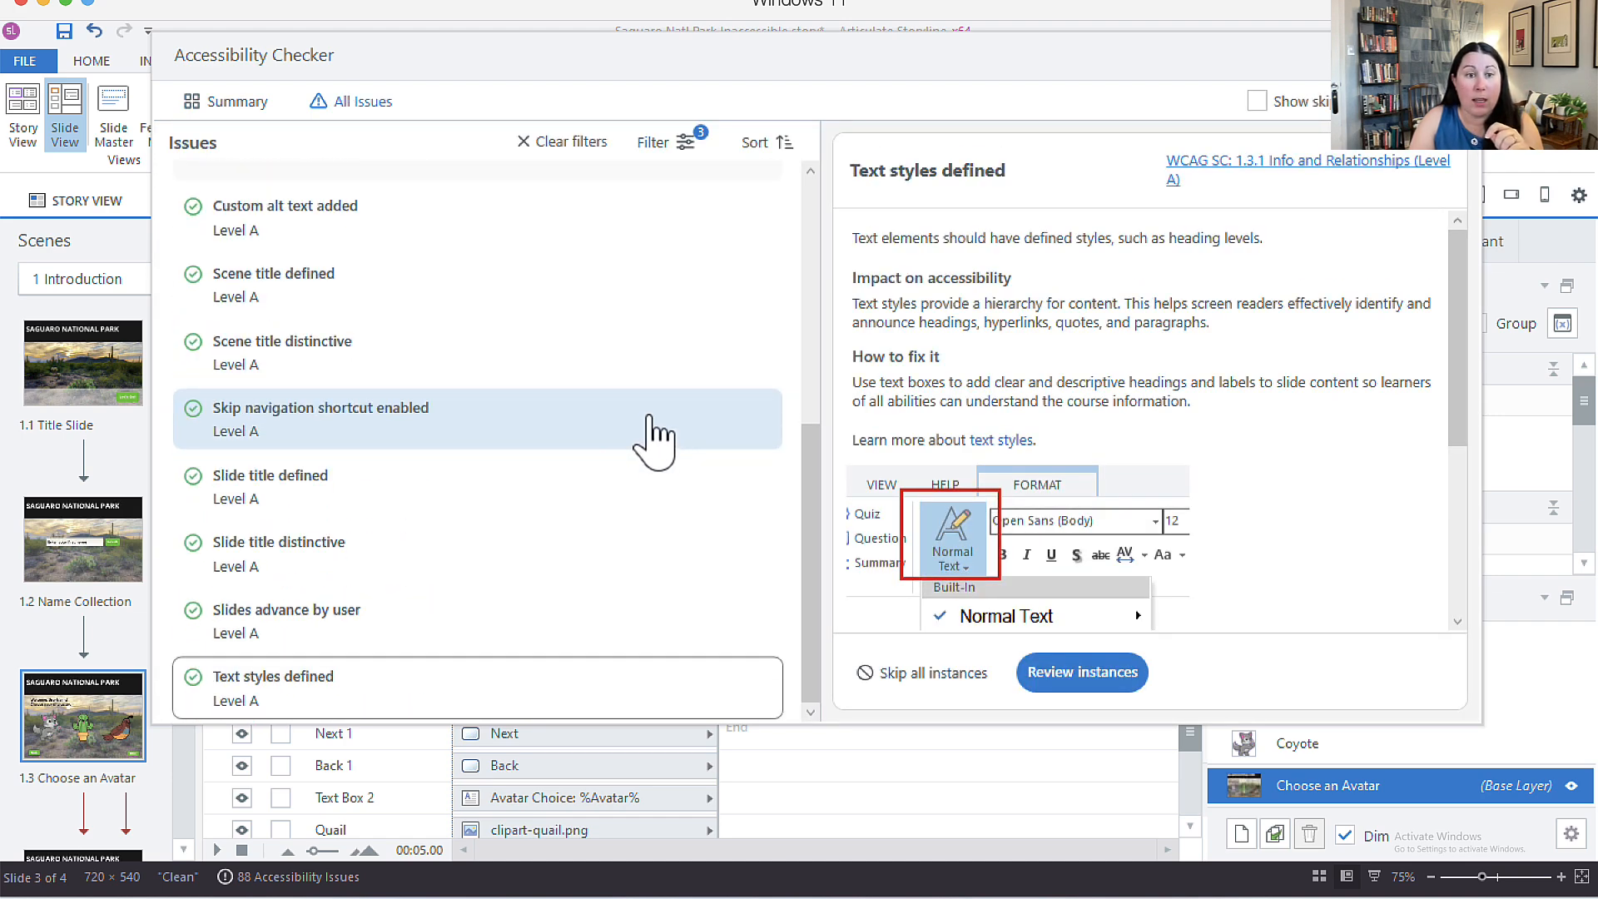
pyautogui.scroll(6, 652, 439)
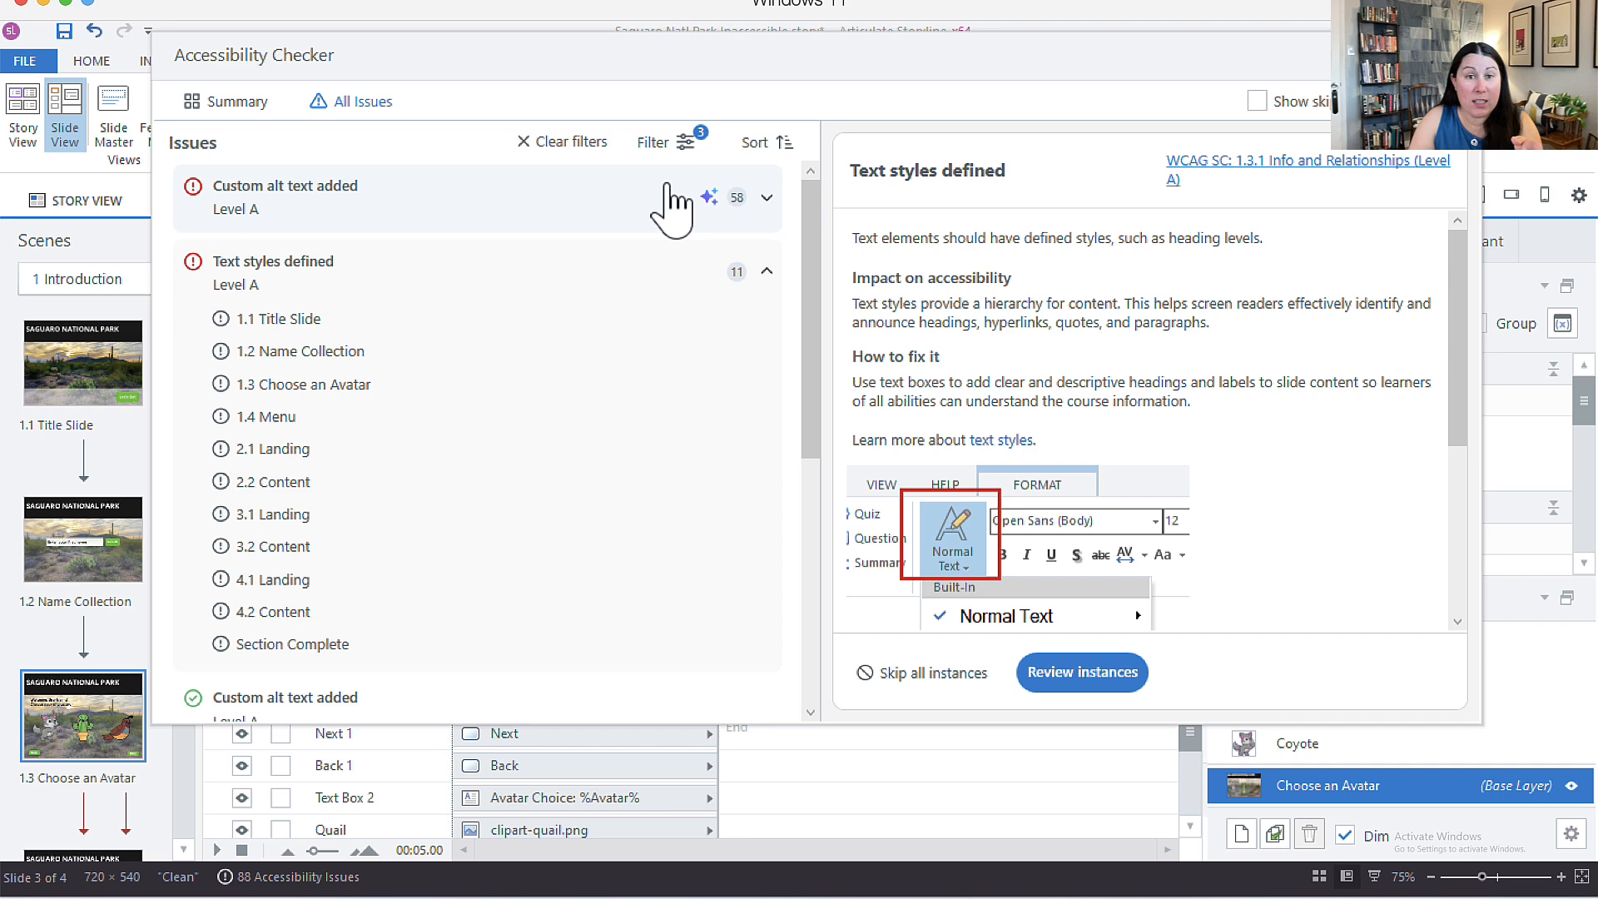
# - Expand the "Custom alt text added" issue and examine its flagged objects down to the "Text styles defined" group
pyautogui.click(764, 201)
pyautogui.click(764, 198)
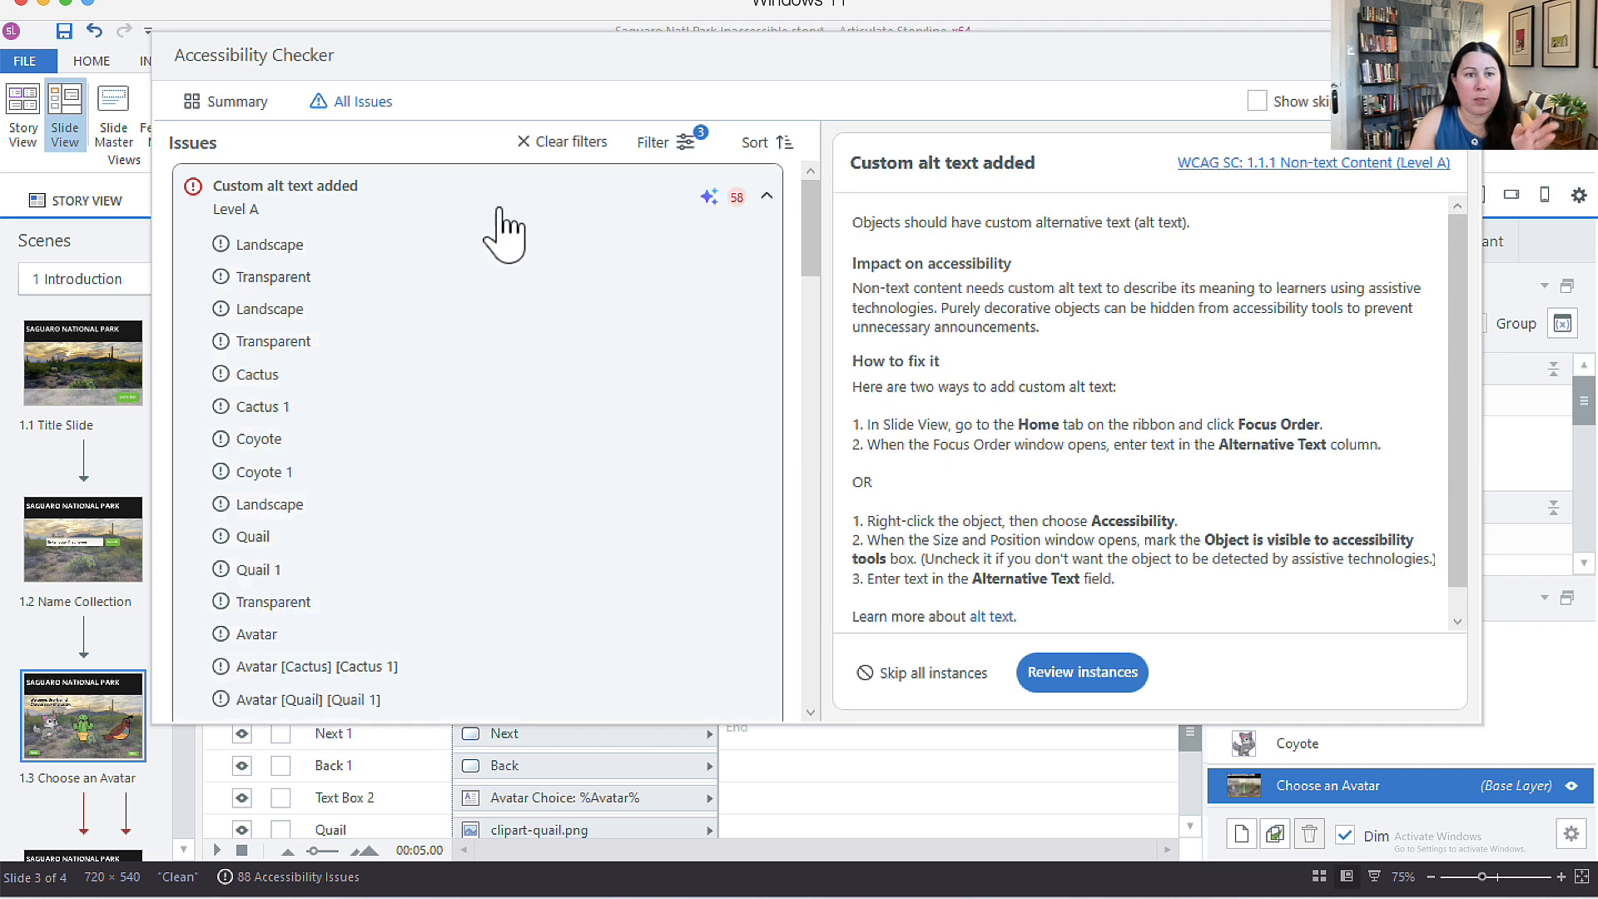
pyautogui.click(500, 215)
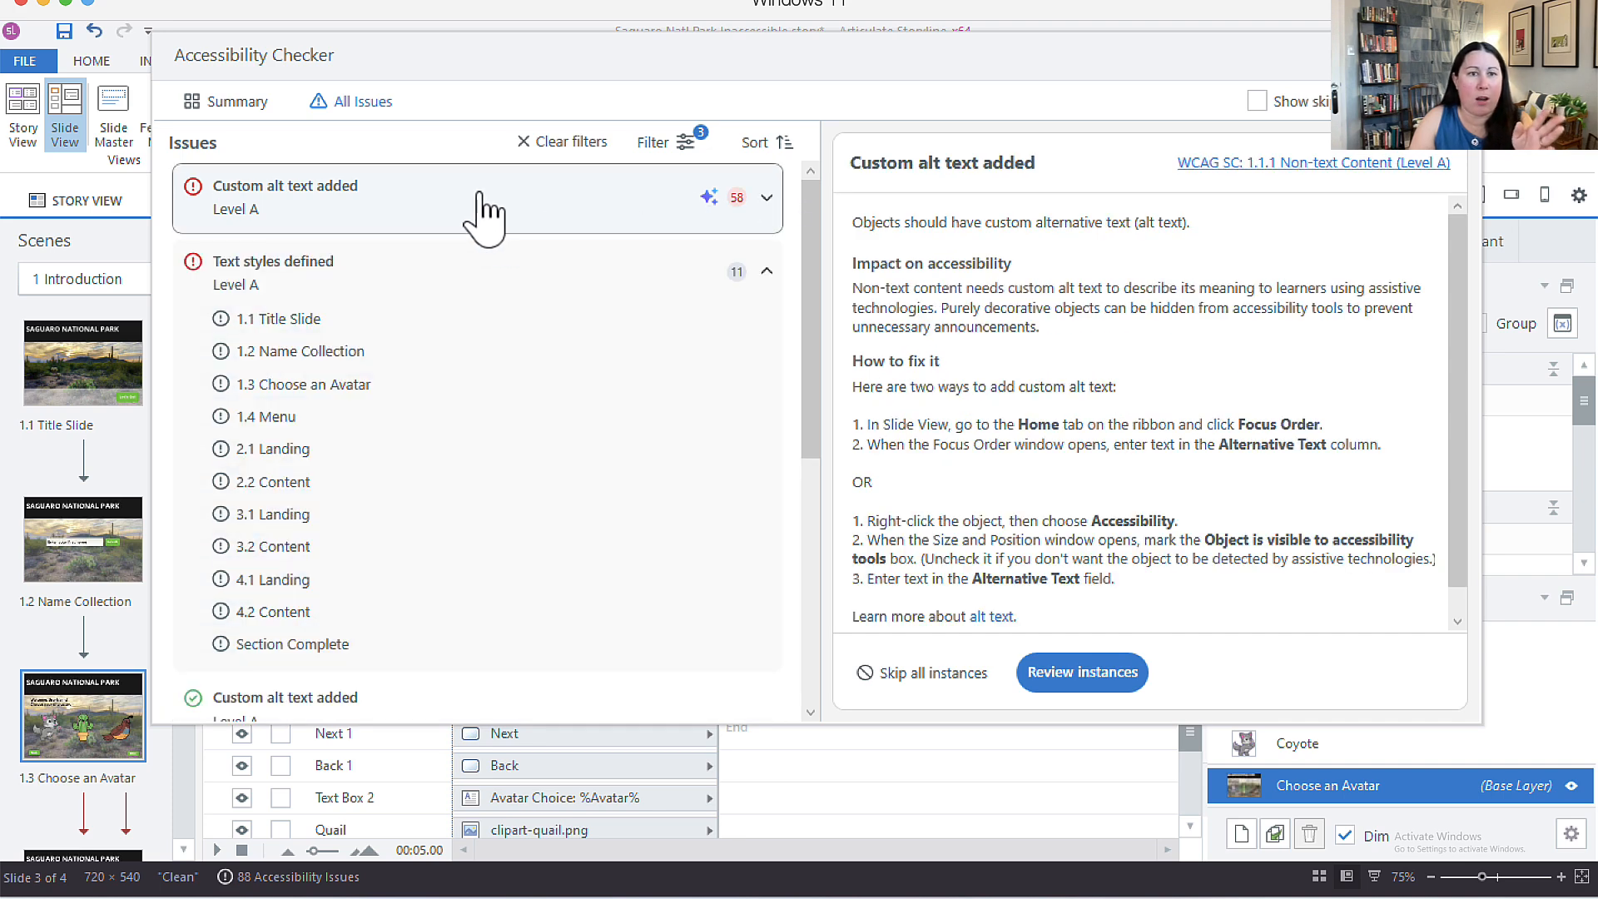
pyautogui.click(767, 196)
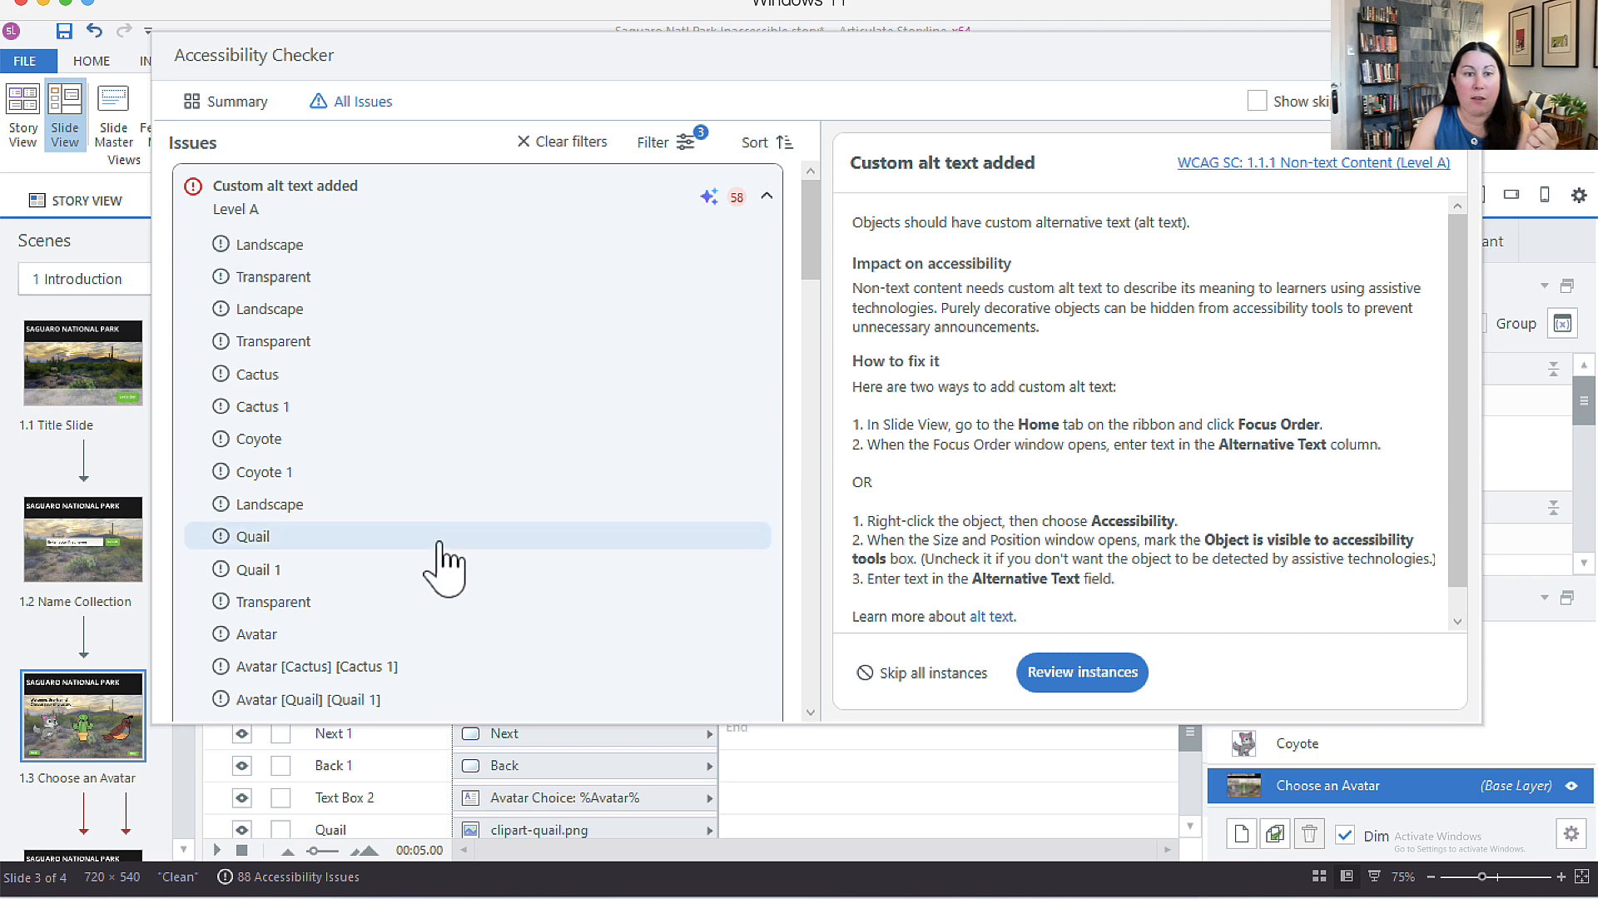
pyautogui.scroll(-5, 442, 563)
pyautogui.scroll(-10, 428, 566)
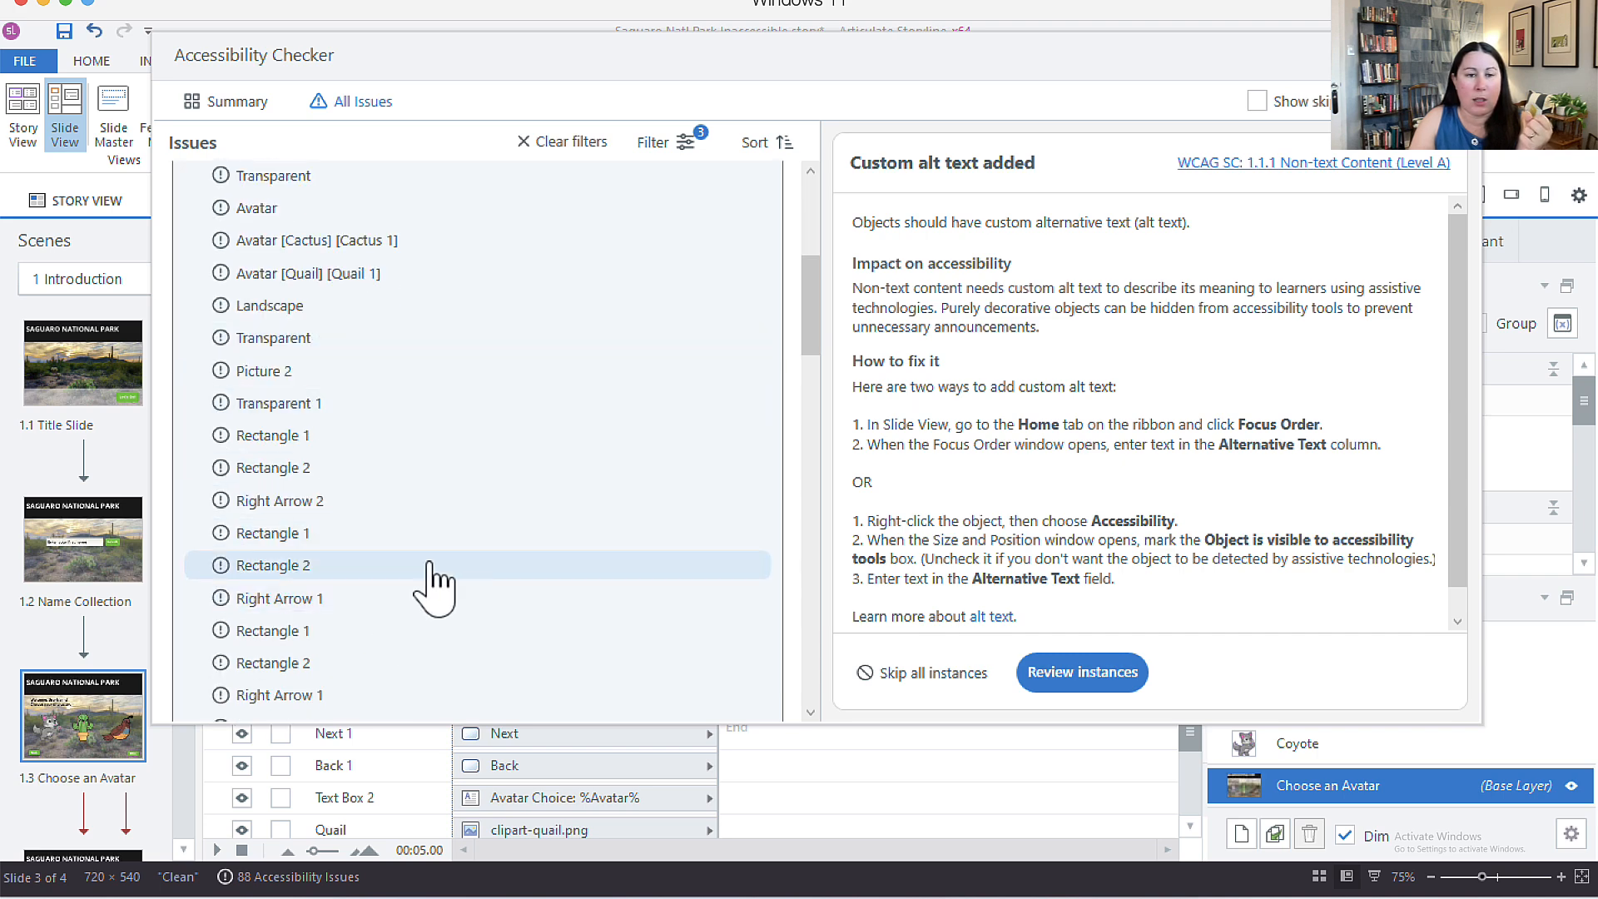
pyautogui.scroll(-12, 428, 558)
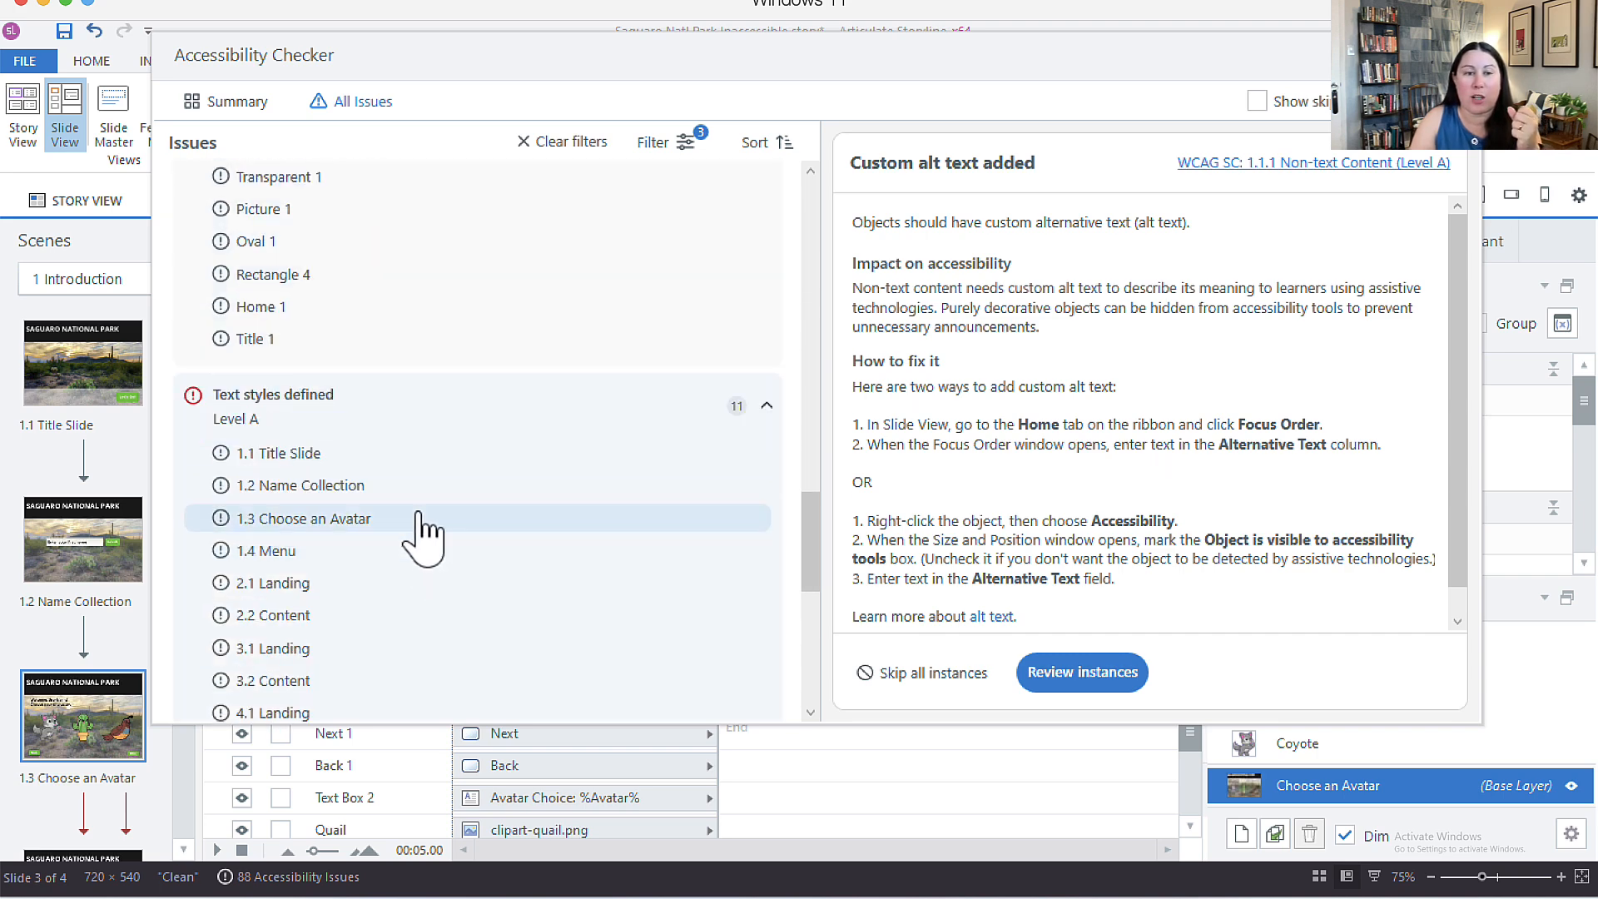
pyautogui.scroll(2, 439, 426)
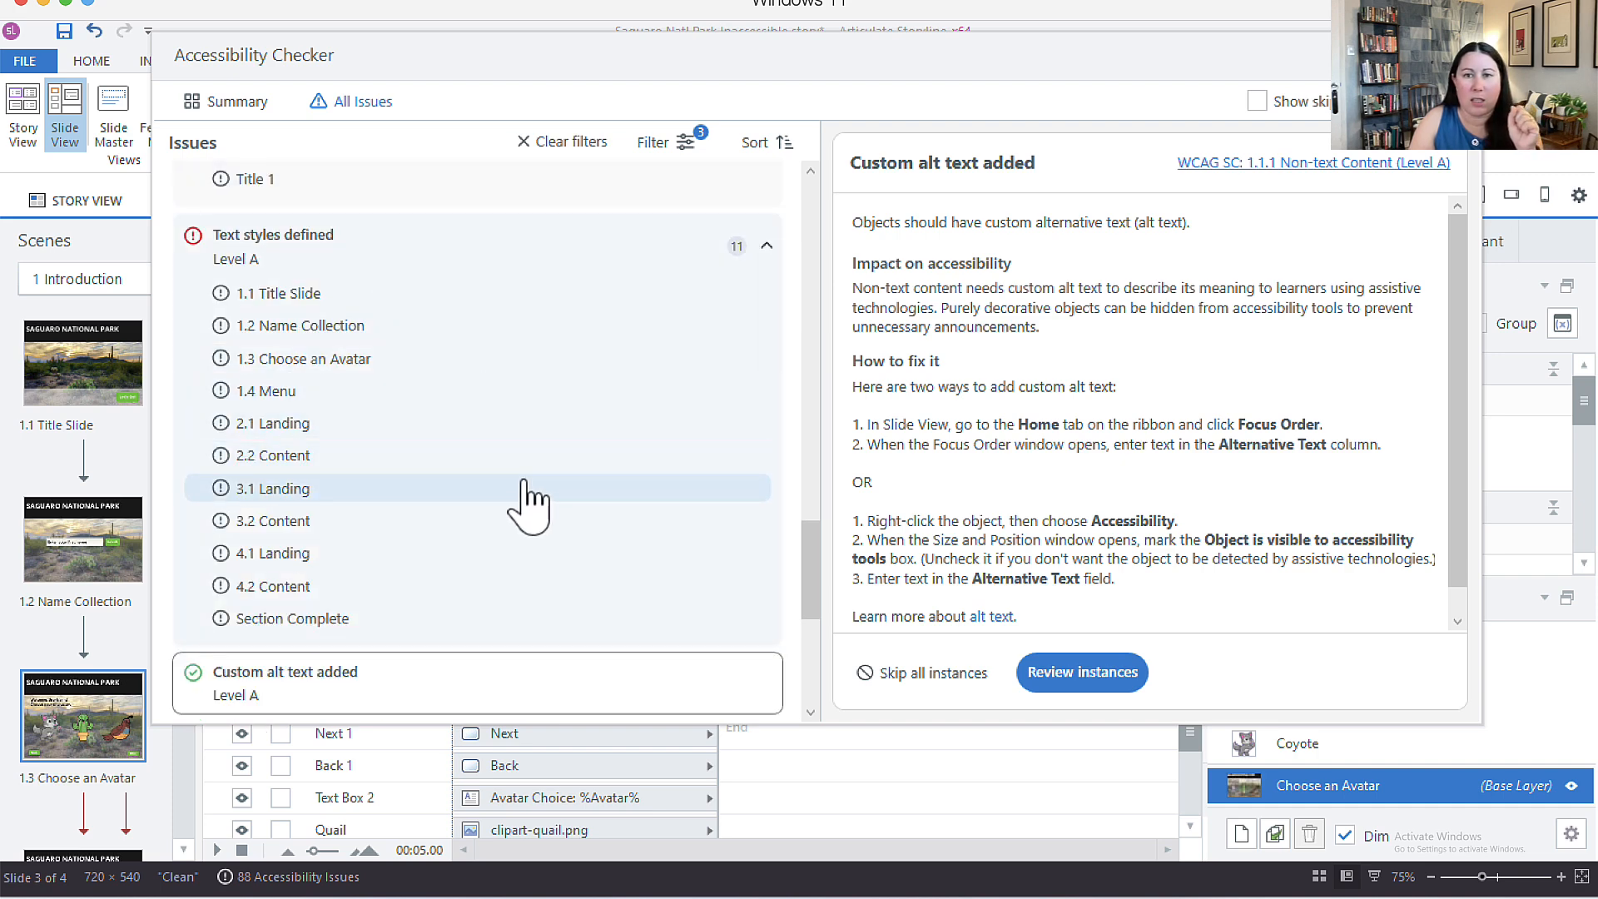
# - Close the Accessibility Checker and inspect the Let's Go! button and the title text on slide 1.1 Title Slide
pyautogui.click(1455, 54)
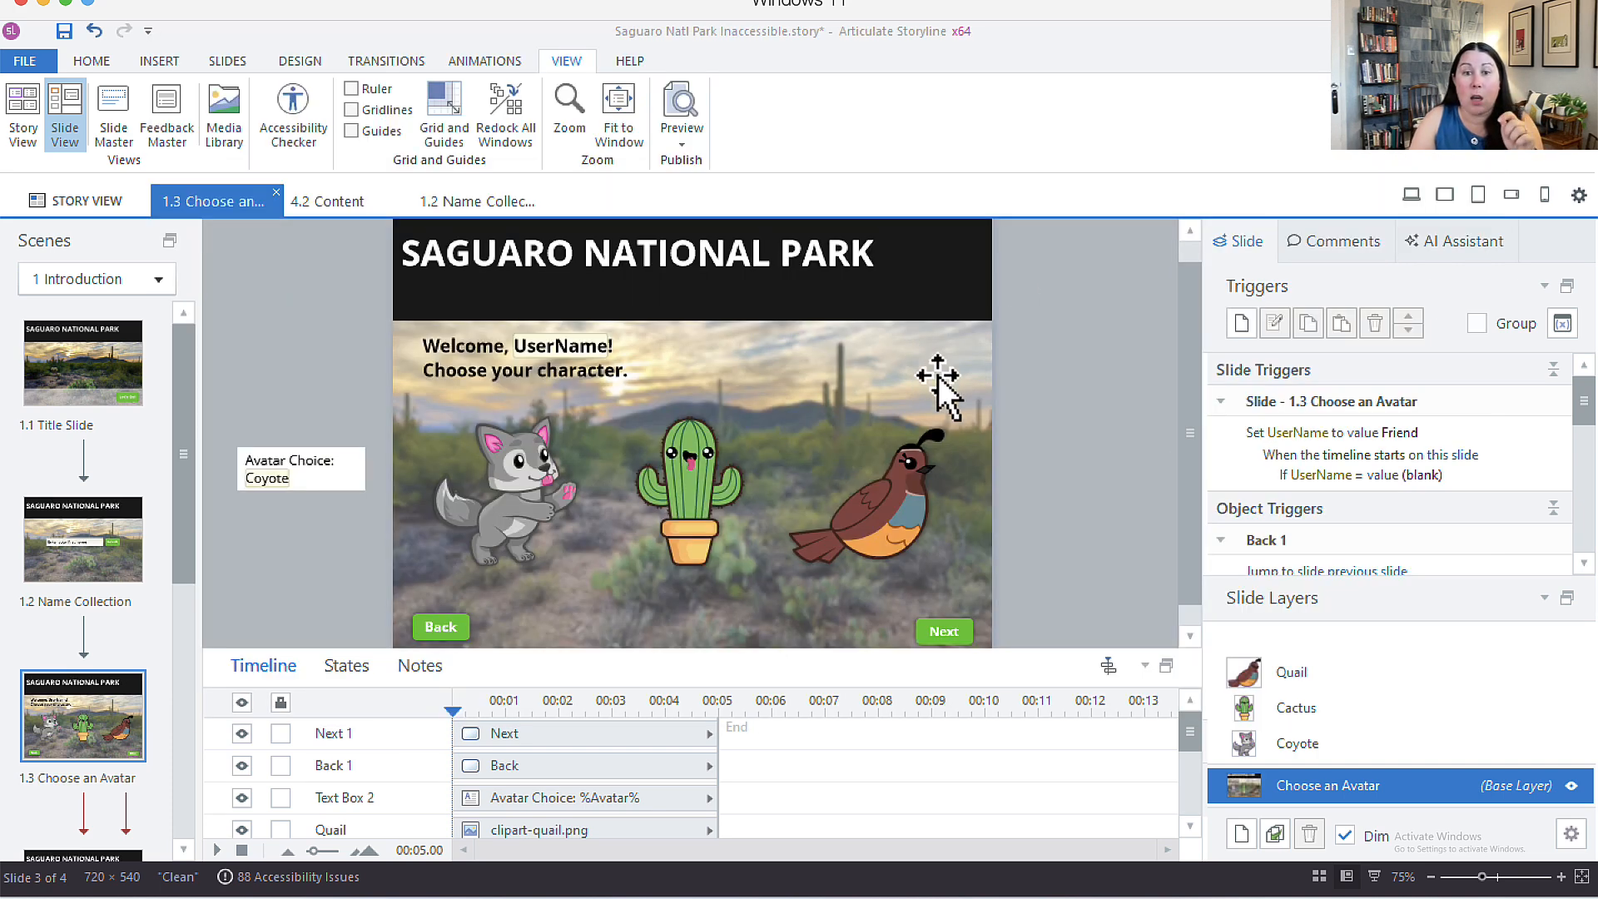
pyautogui.click(100, 367)
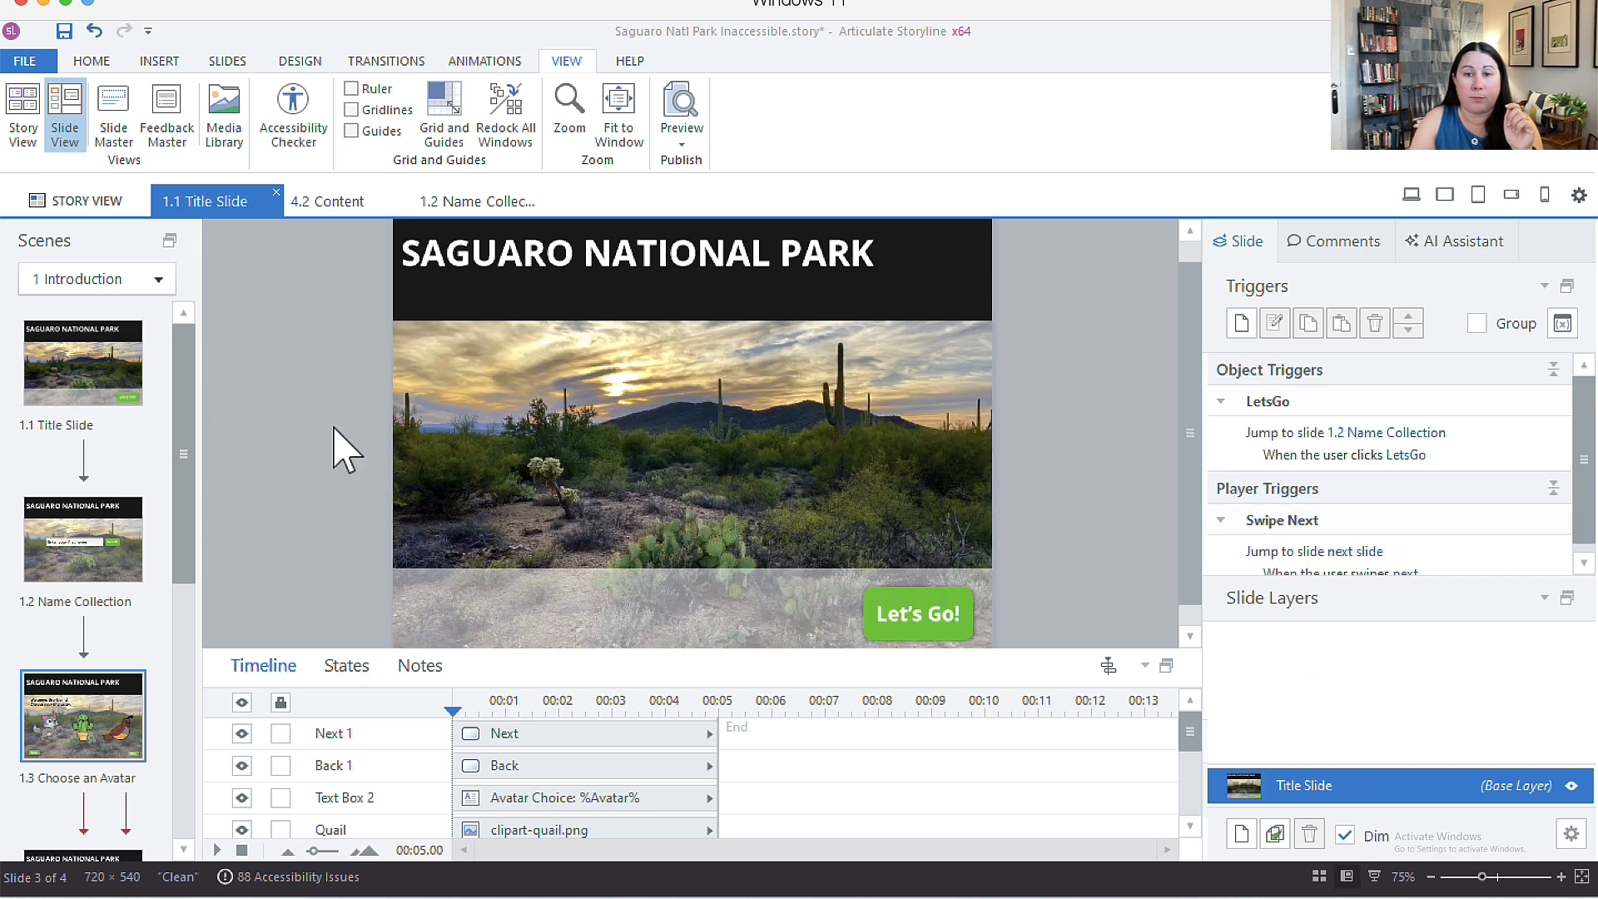
pyautogui.click(941, 595)
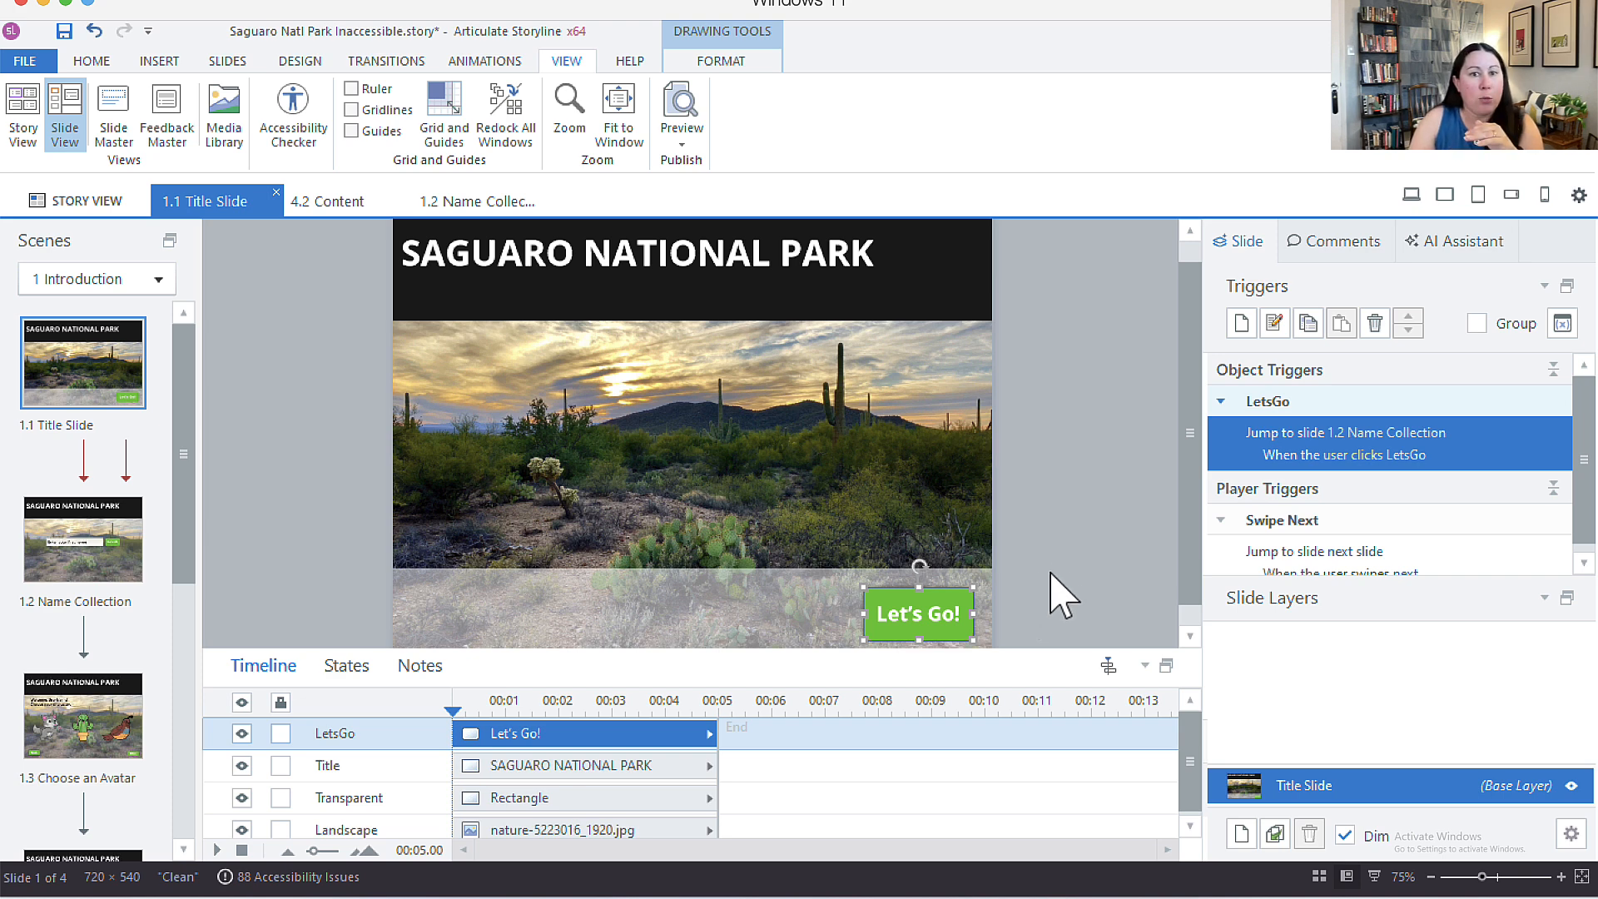
pyautogui.click(621, 257)
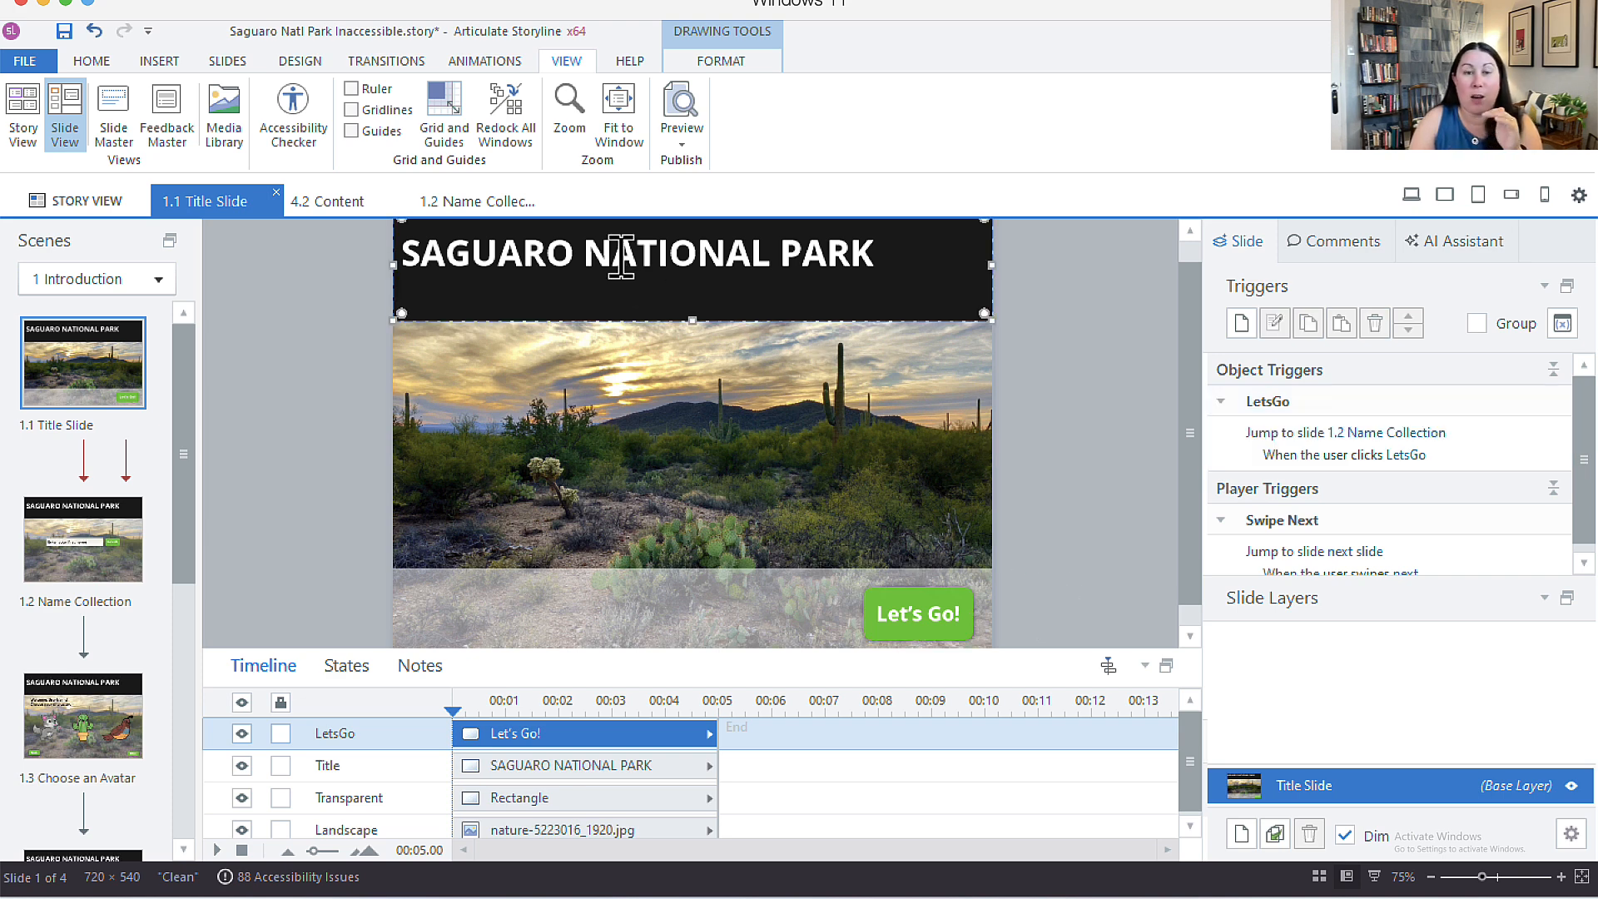
pyautogui.click(1102, 298)
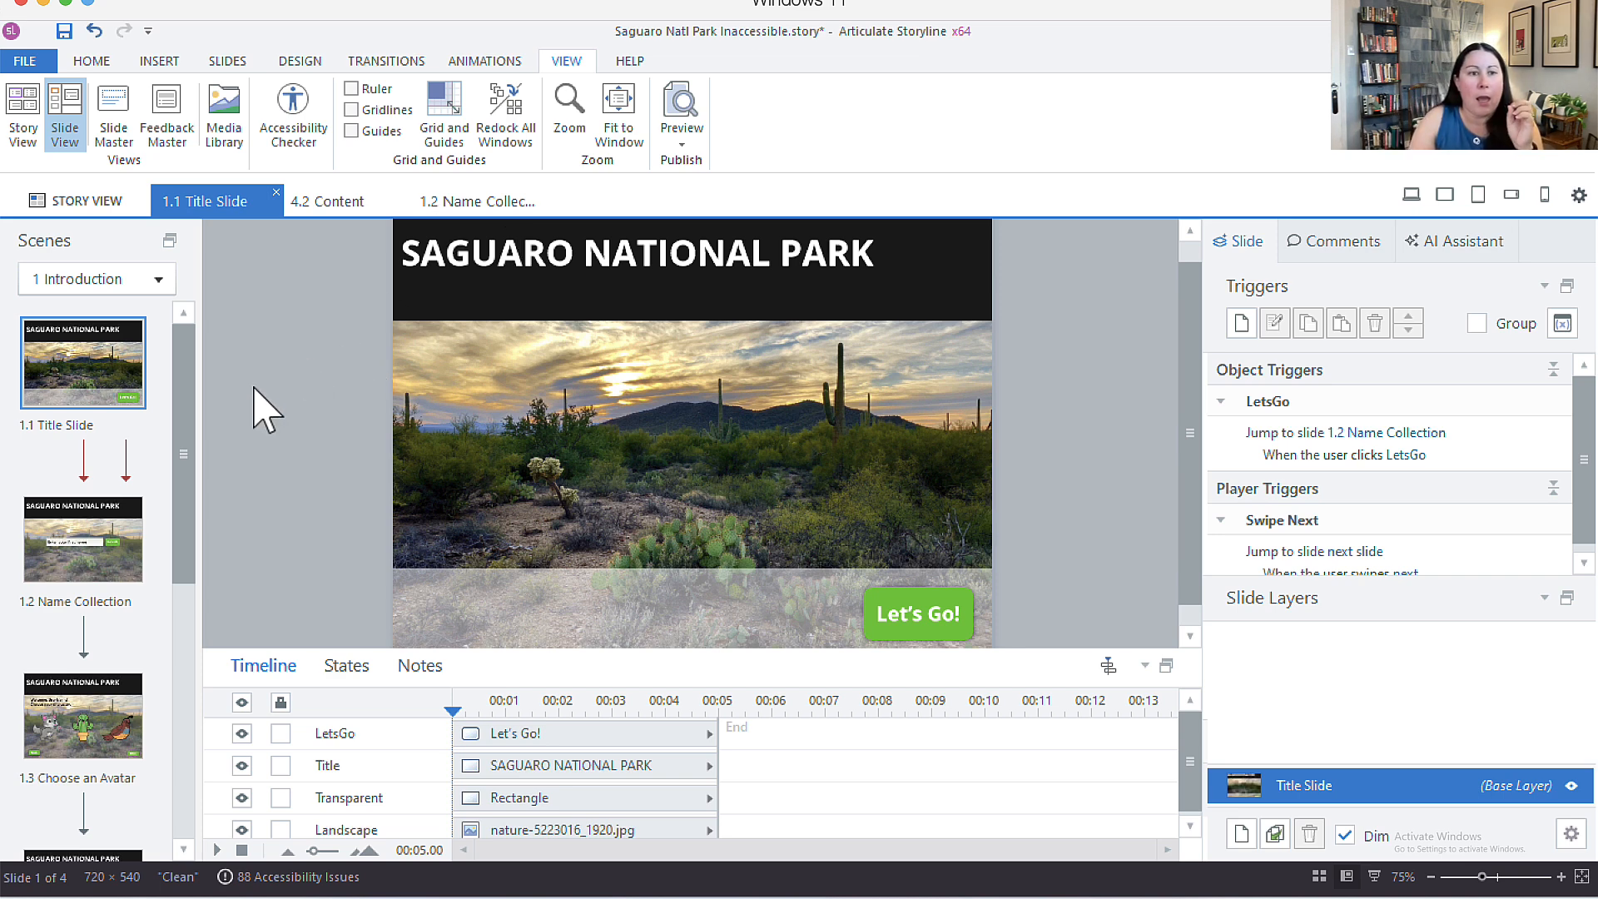
# - Reopen the Accessibility Checker and go back to the first flagged objects under "Custom alt text added"
pyautogui.click(313, 112)
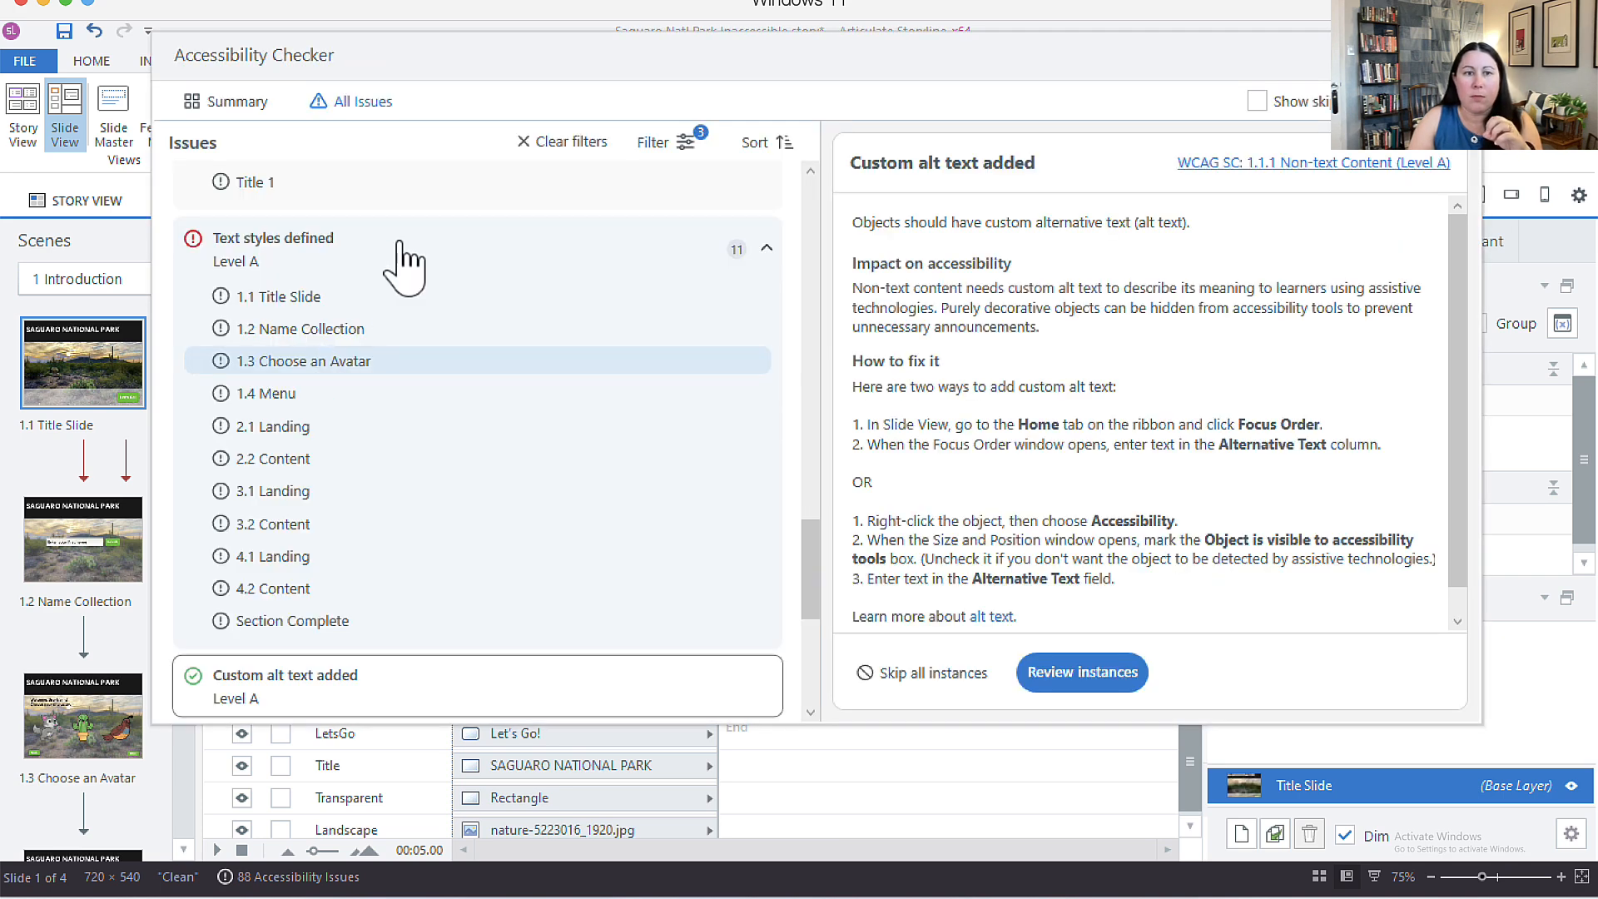
pyautogui.scroll(10, 713, 204)
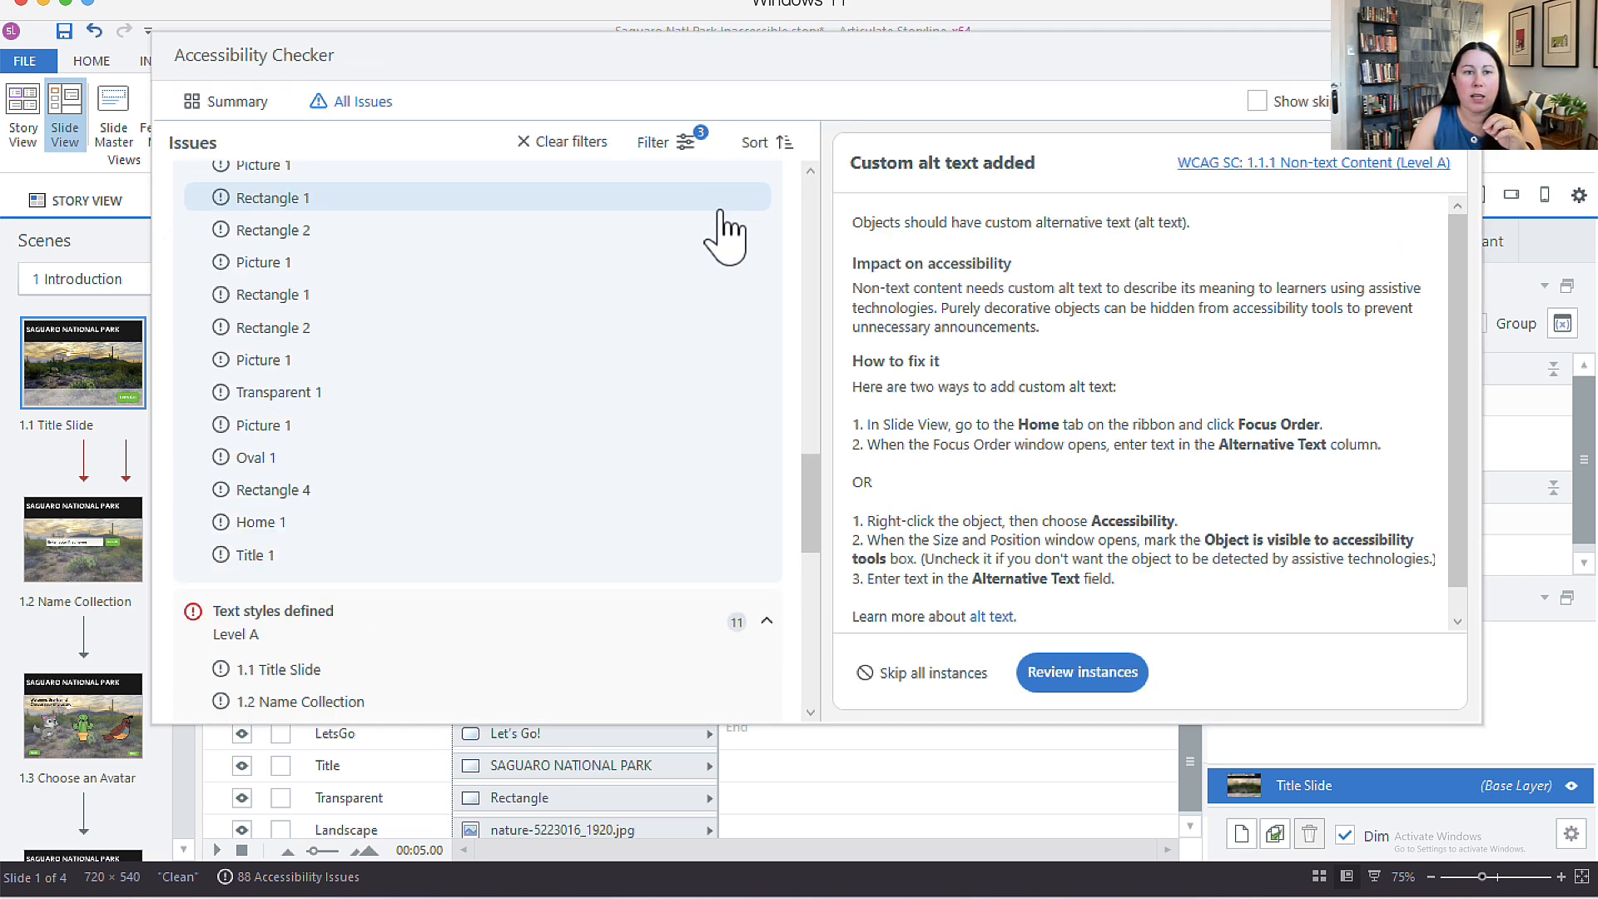
pyautogui.scroll(10, 675, 308)
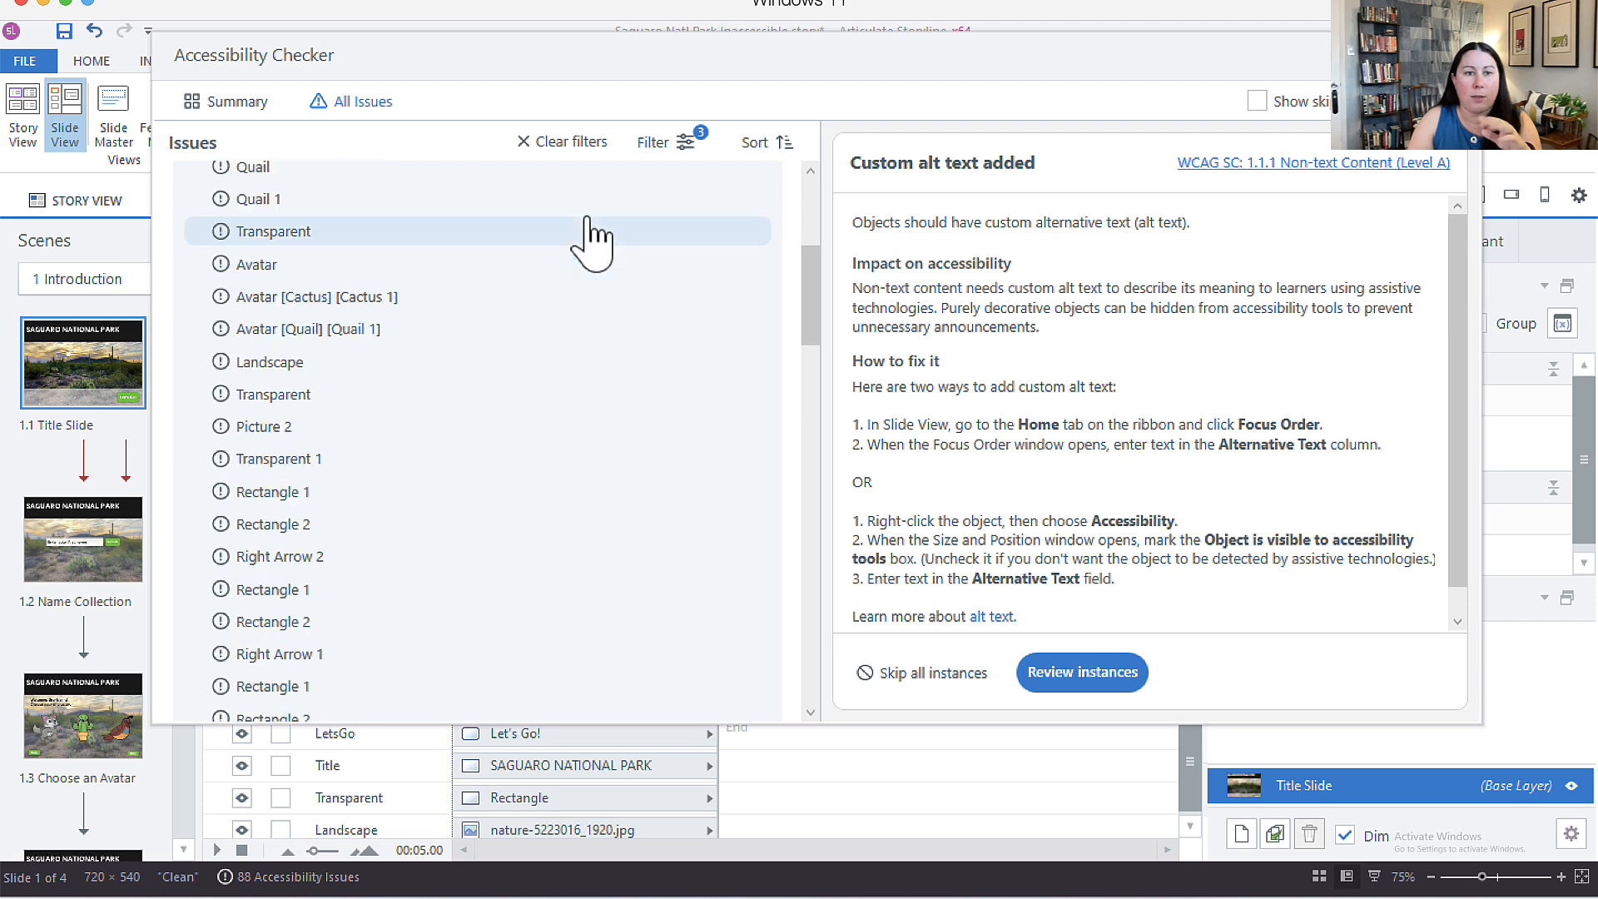
pyautogui.scroll(5, 568, 403)
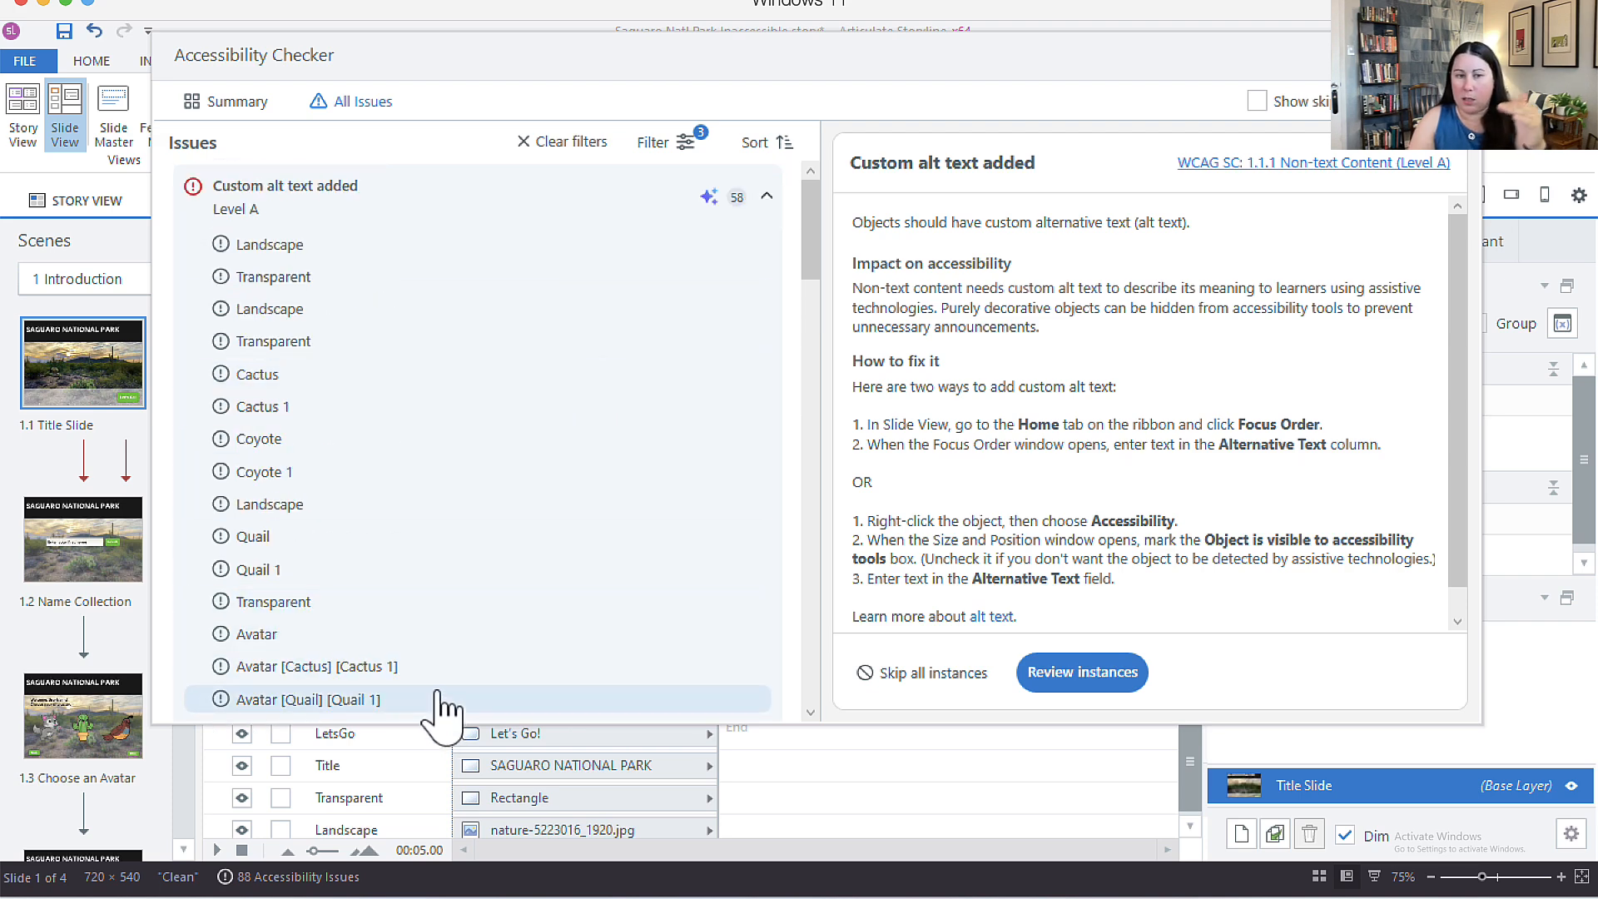
# - Look through the objects flagged under "Custom alt text added" and close the Accessibility Checker
pyautogui.scroll(-5, 440, 706)
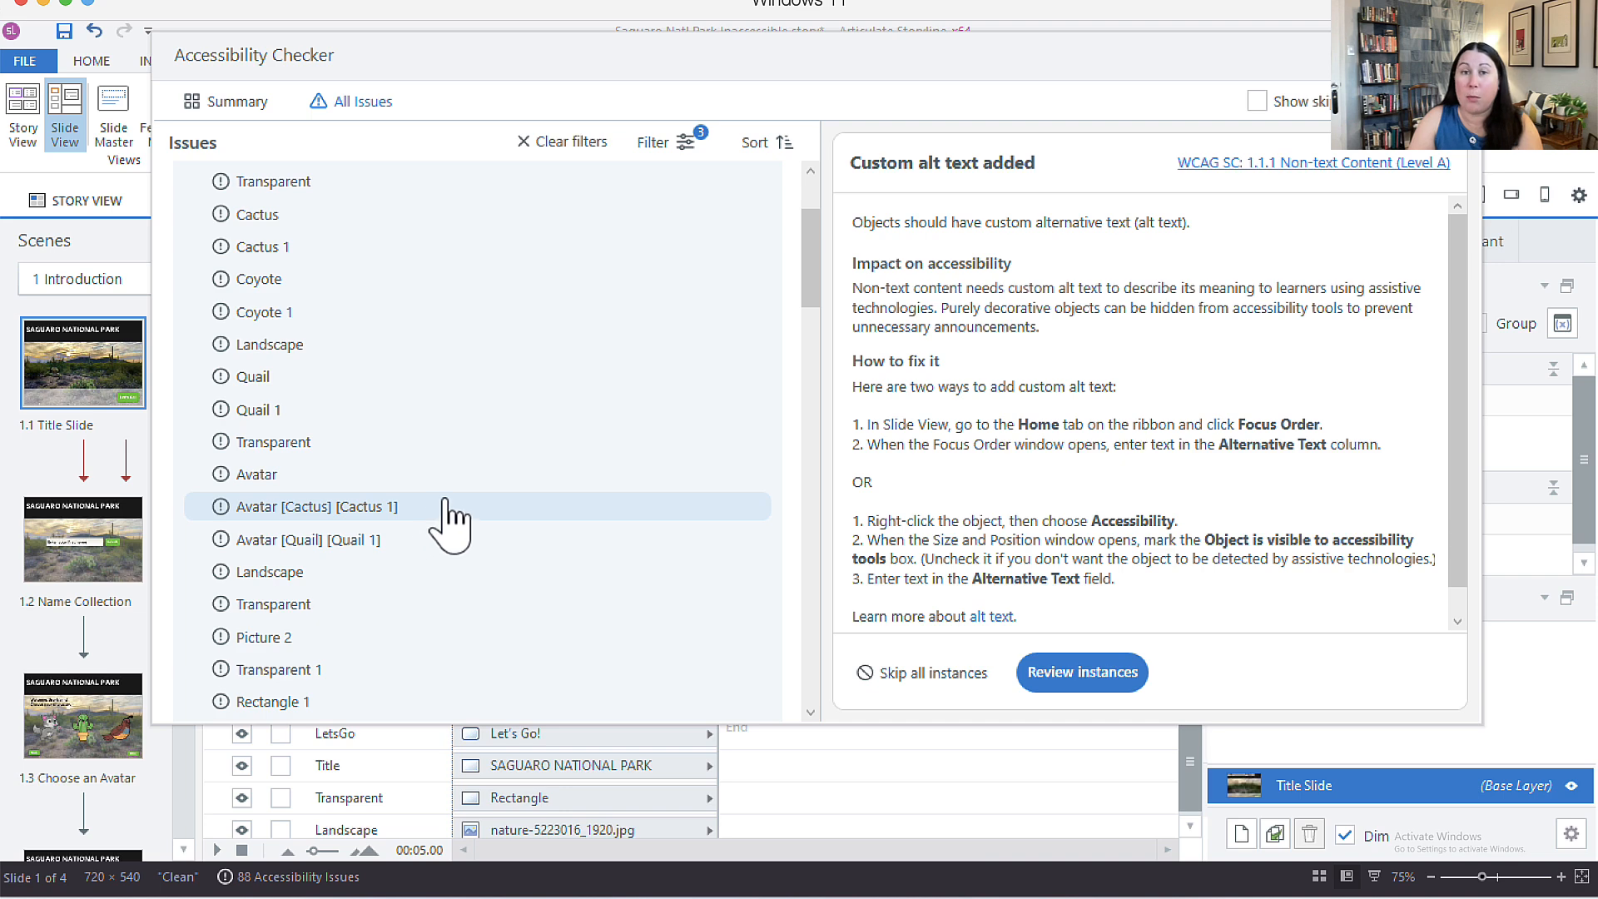
pyautogui.scroll(5, 458, 498)
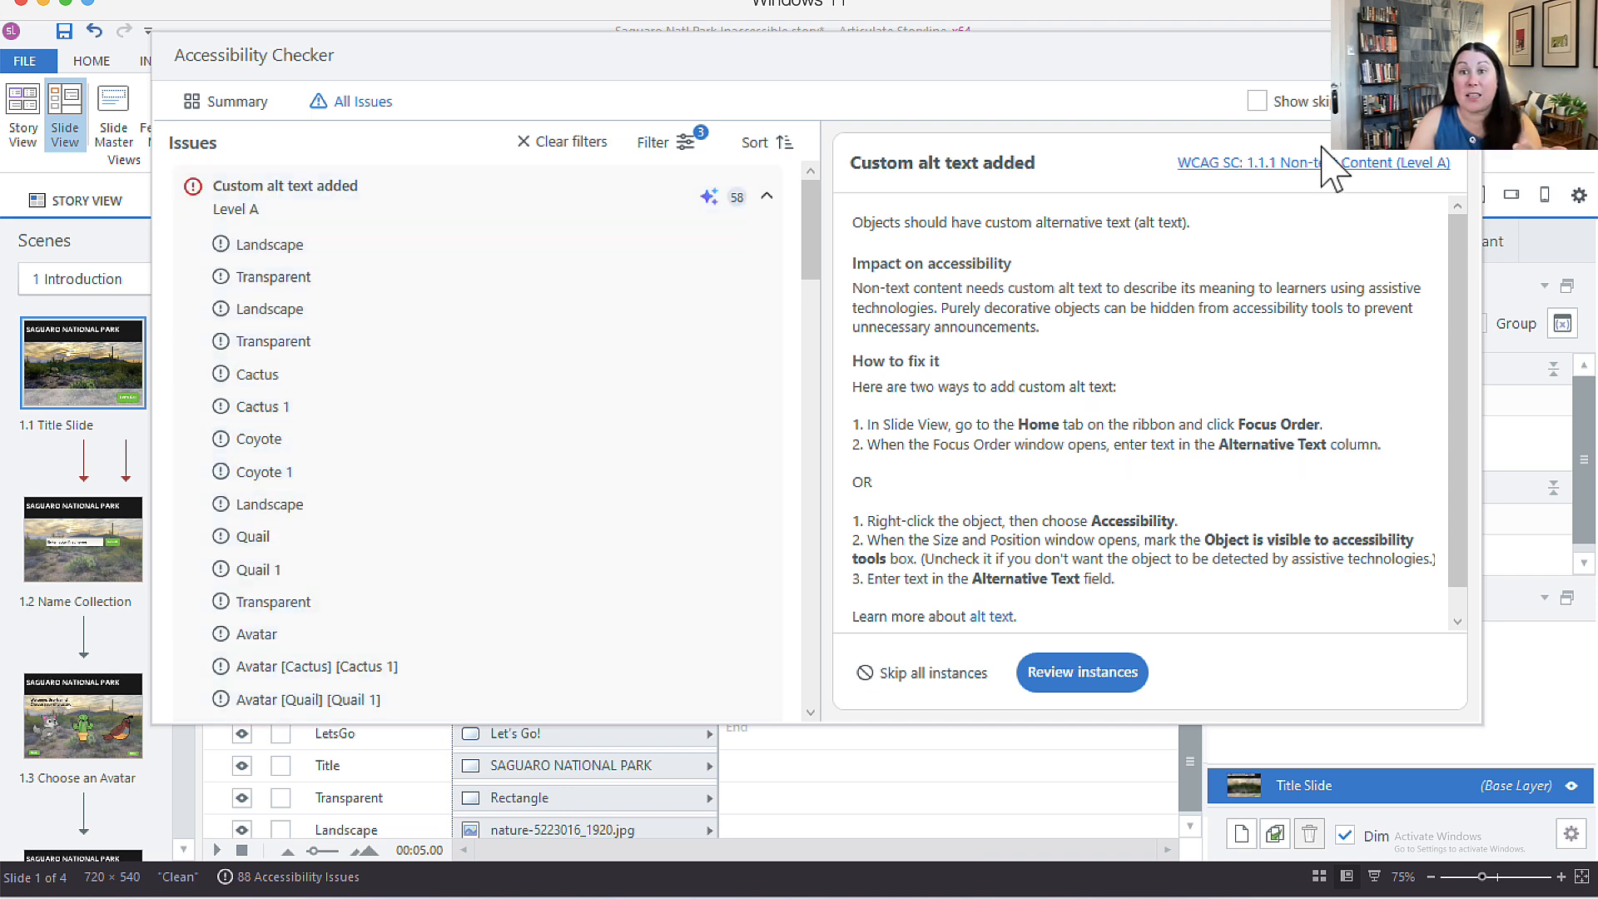
pyautogui.click(1454, 55)
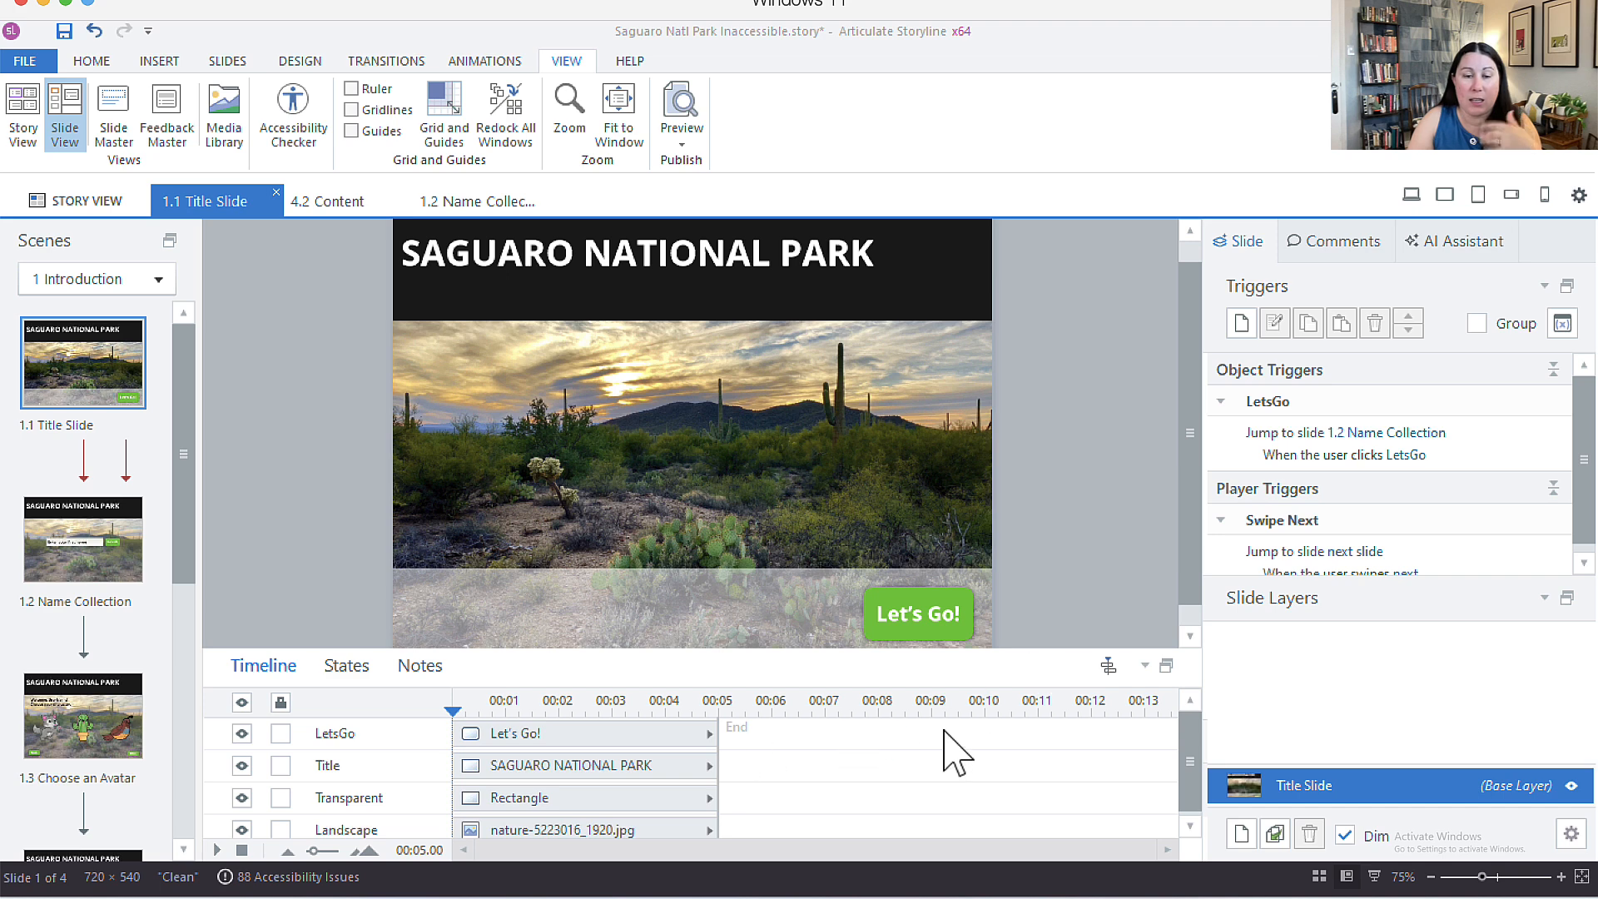
# - Inspect the Transparent rectangle, the Landscape picture and the title text box on slide 1.1 Title Slide
pyautogui.click(366, 801)
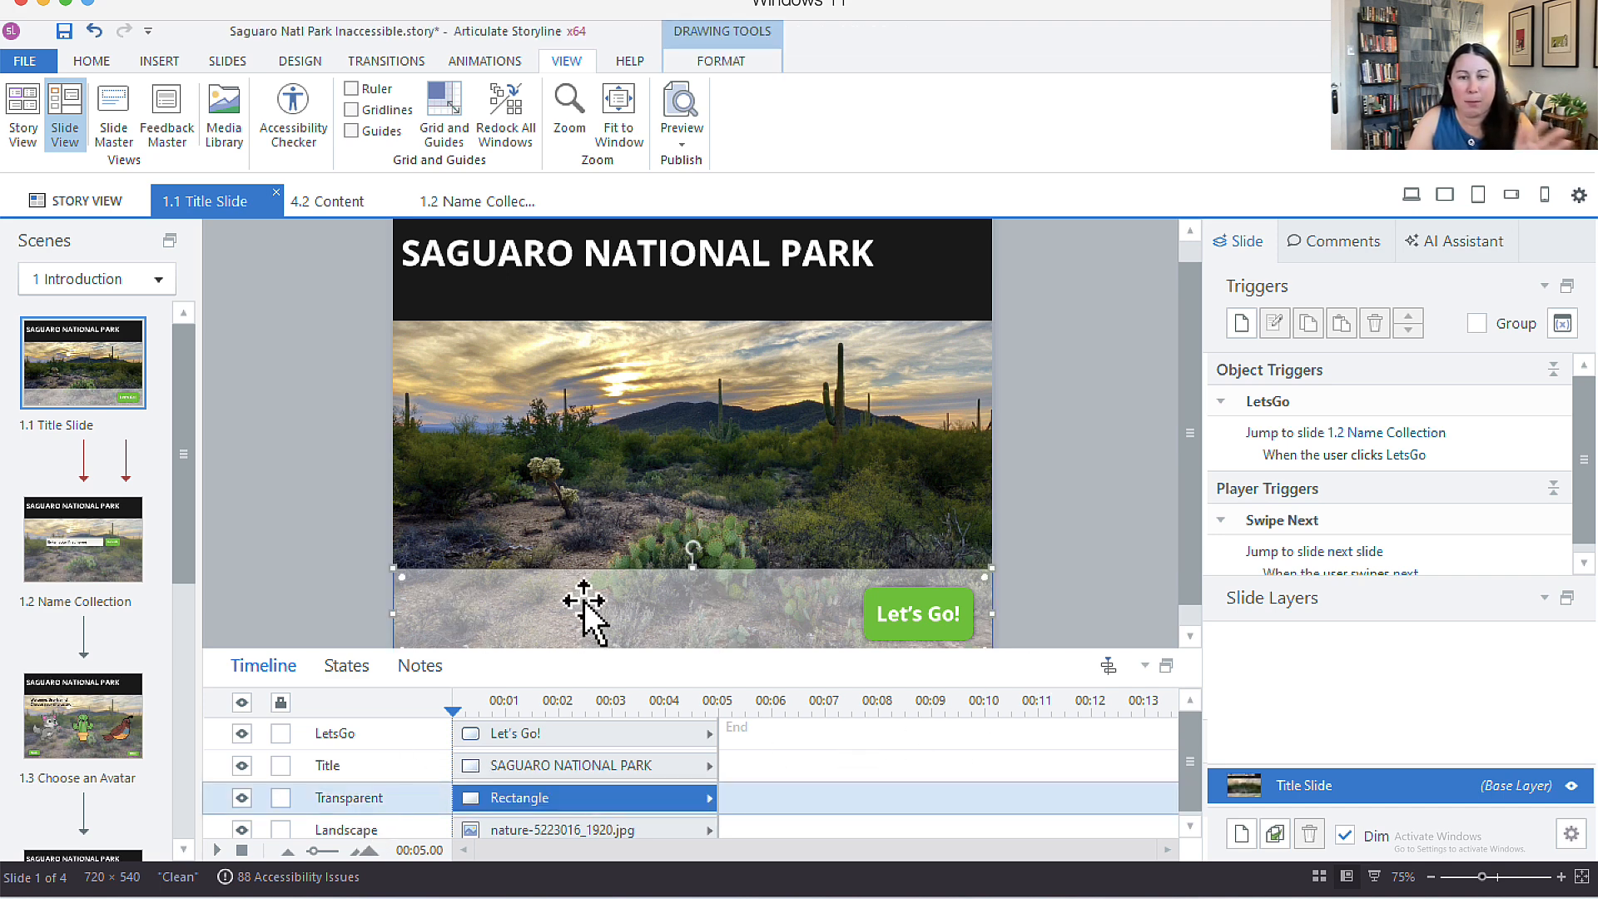
pyautogui.click(760, 474)
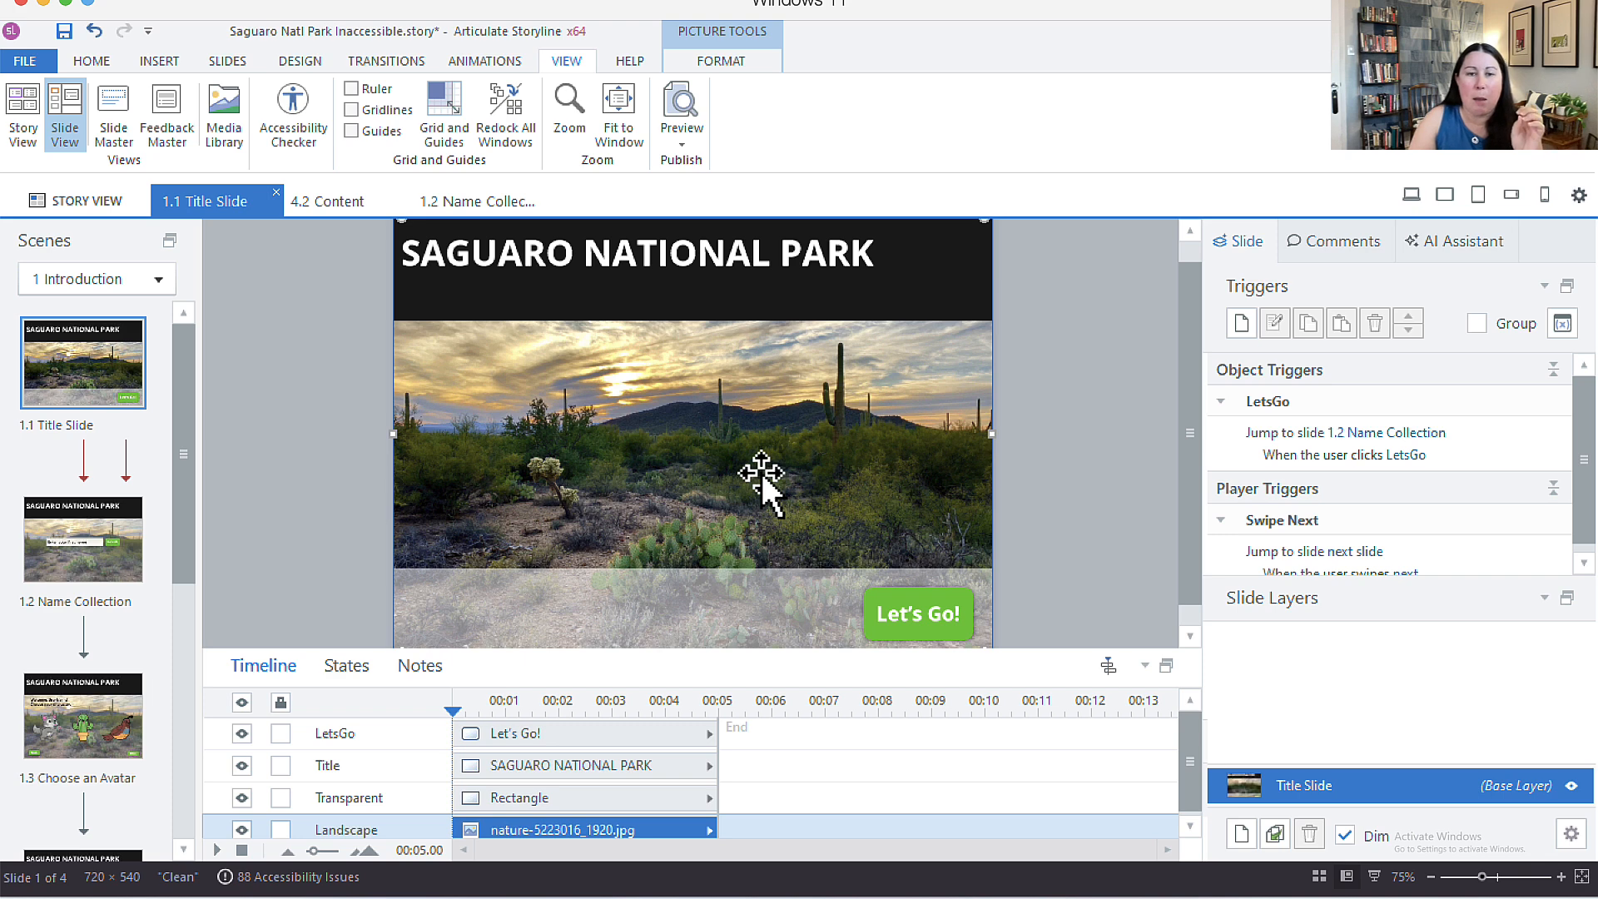
pyautogui.click(940, 297)
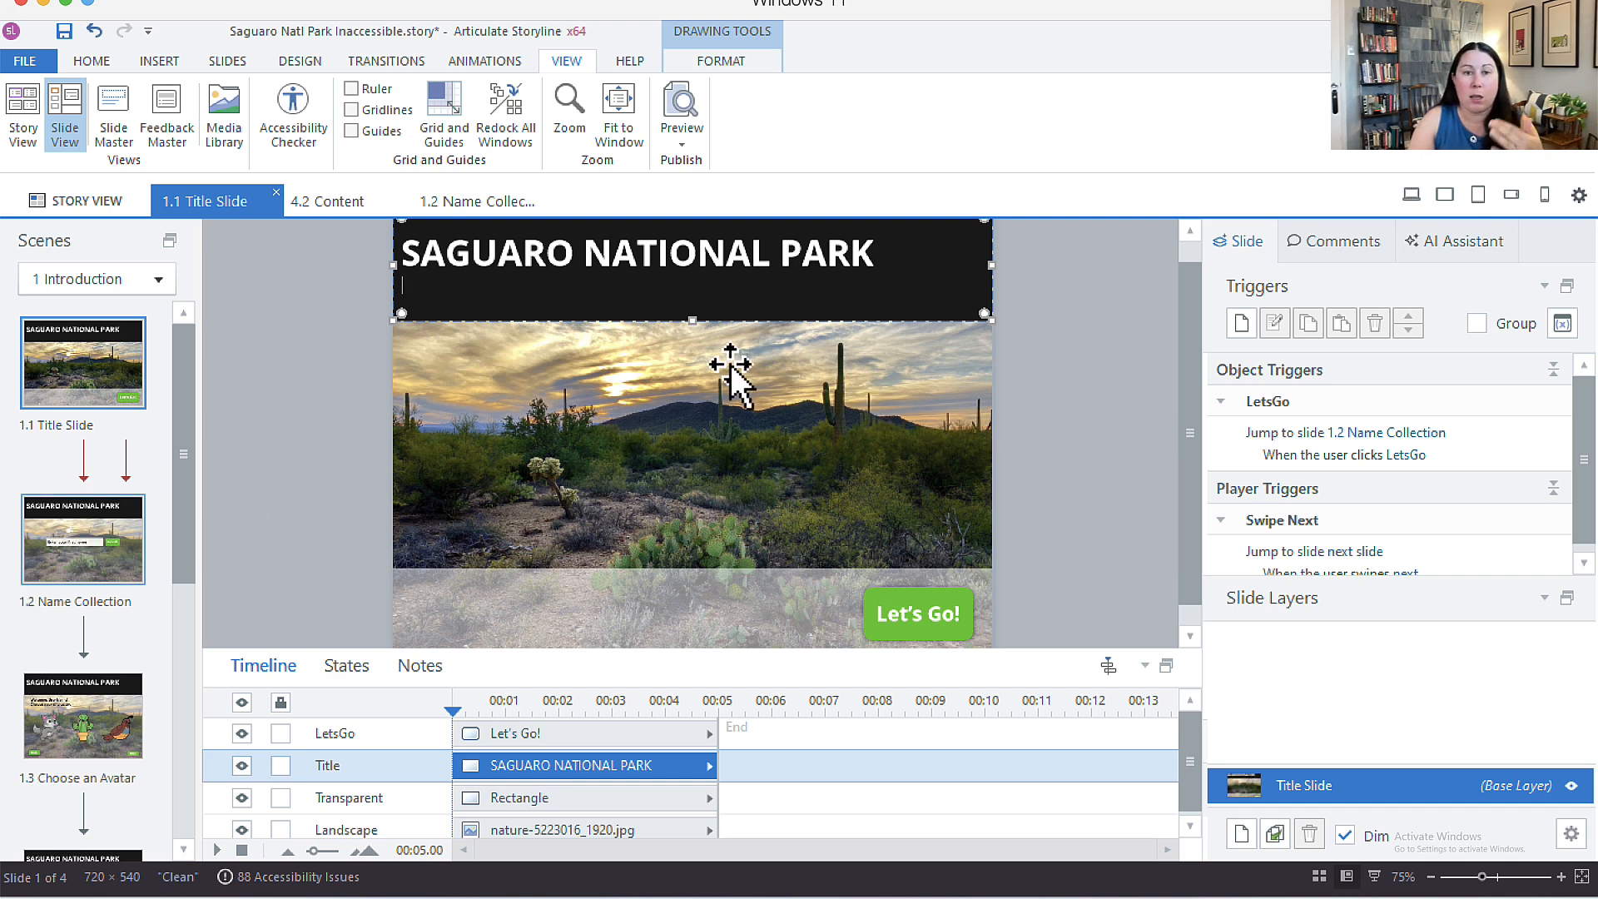
# - Compare slide 1.2 Name Collection with slide 1.1 Title Slide by switching between them, ending on the title slide
pyautogui.click(117, 566)
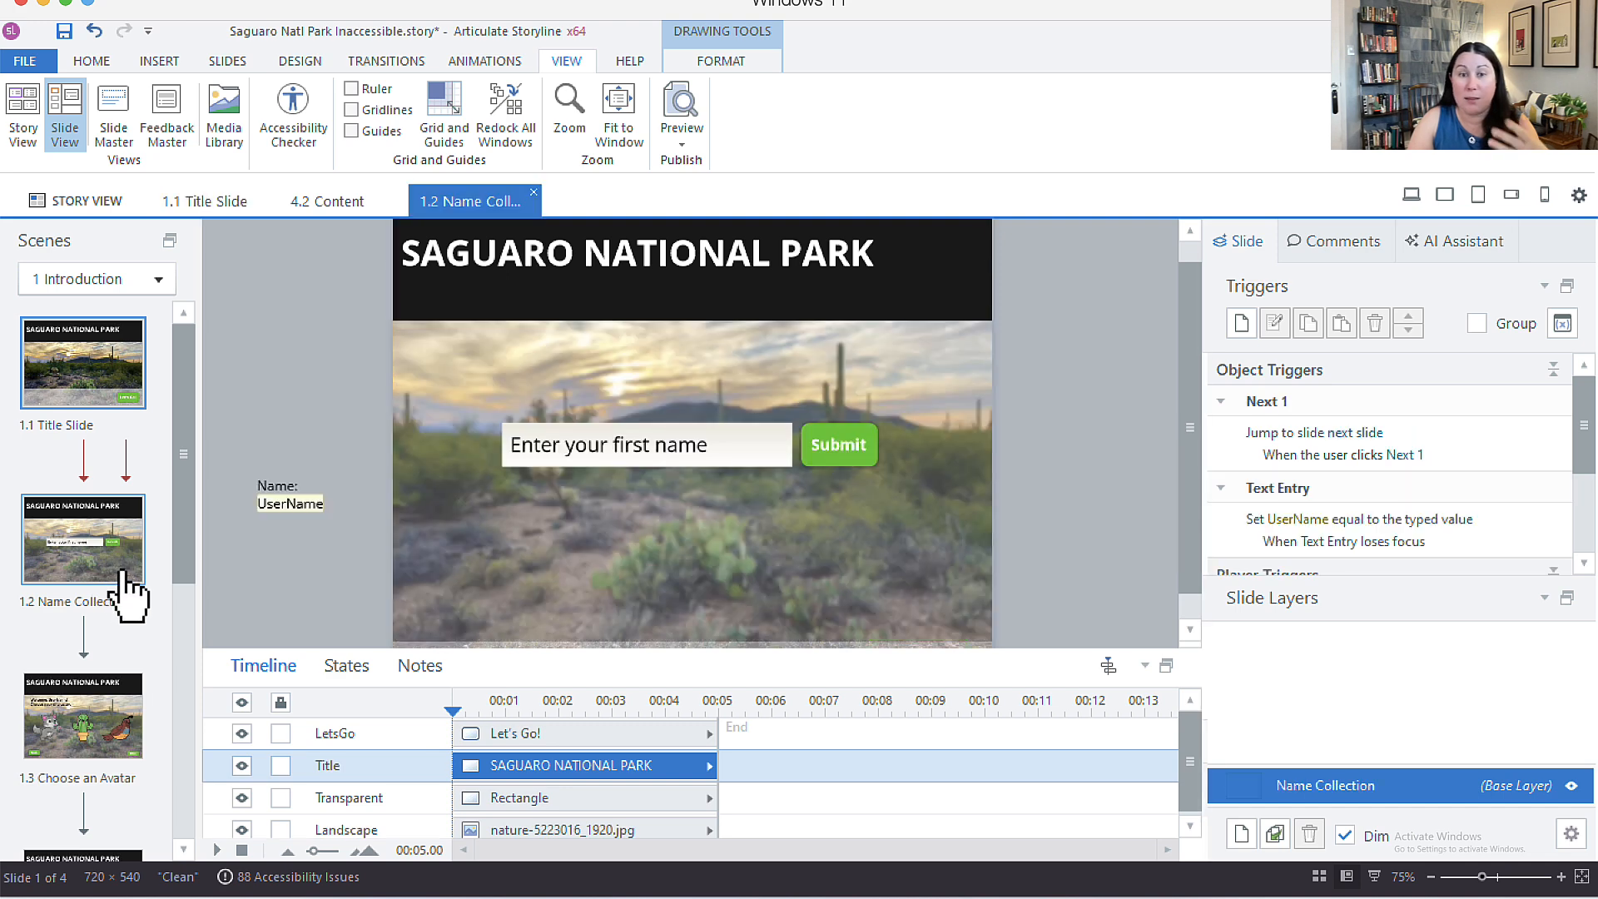
pyautogui.click(121, 373)
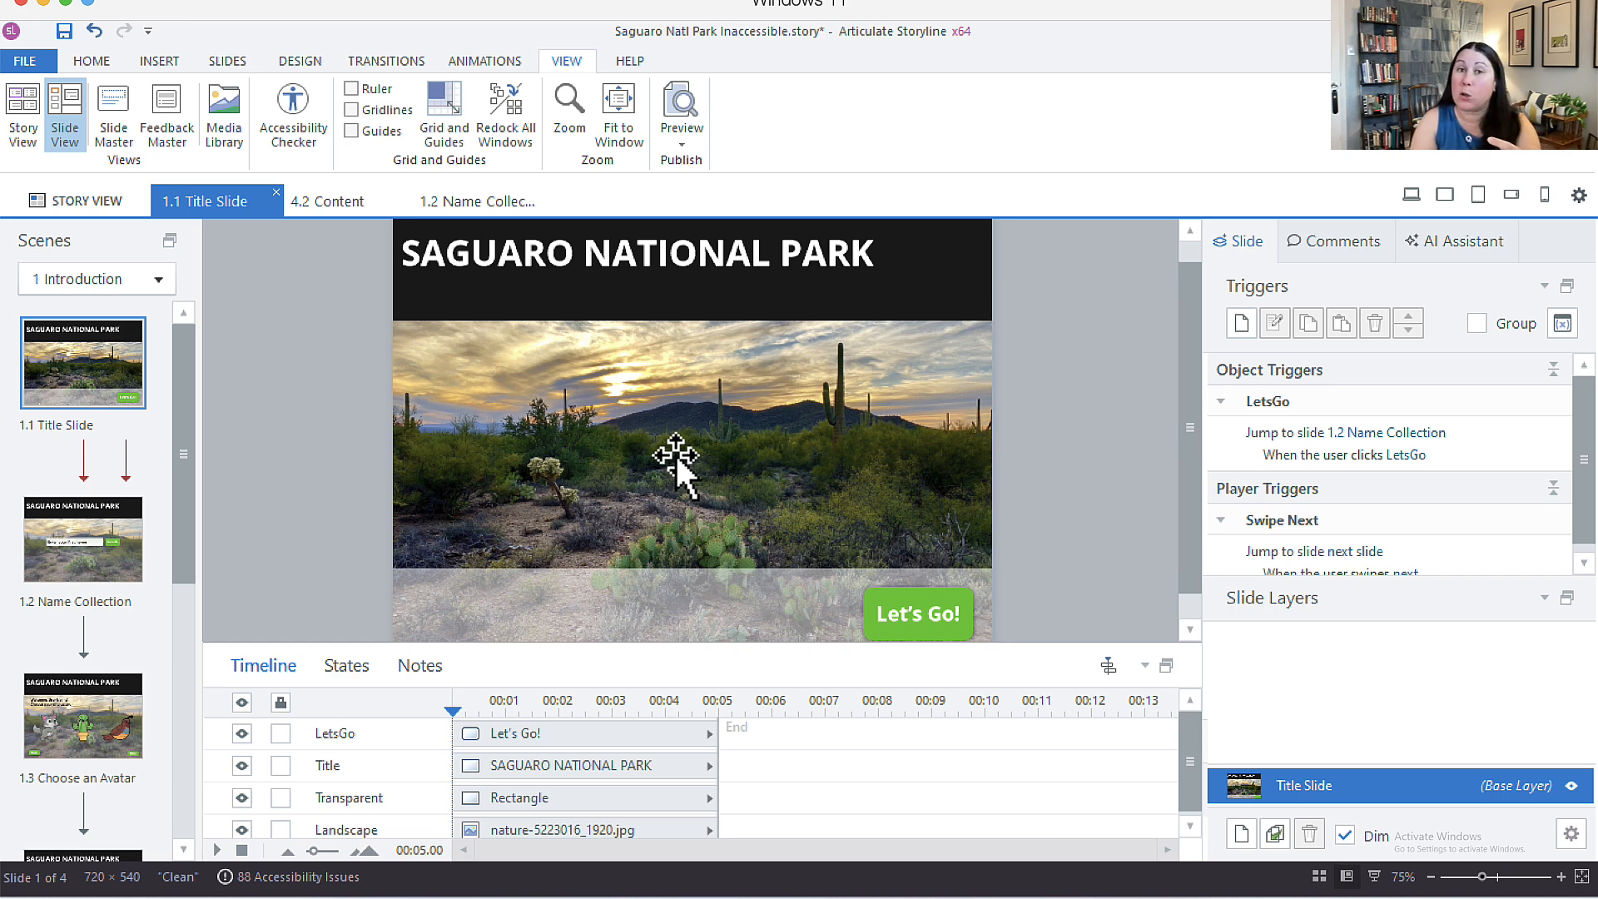
pyautogui.click(136, 574)
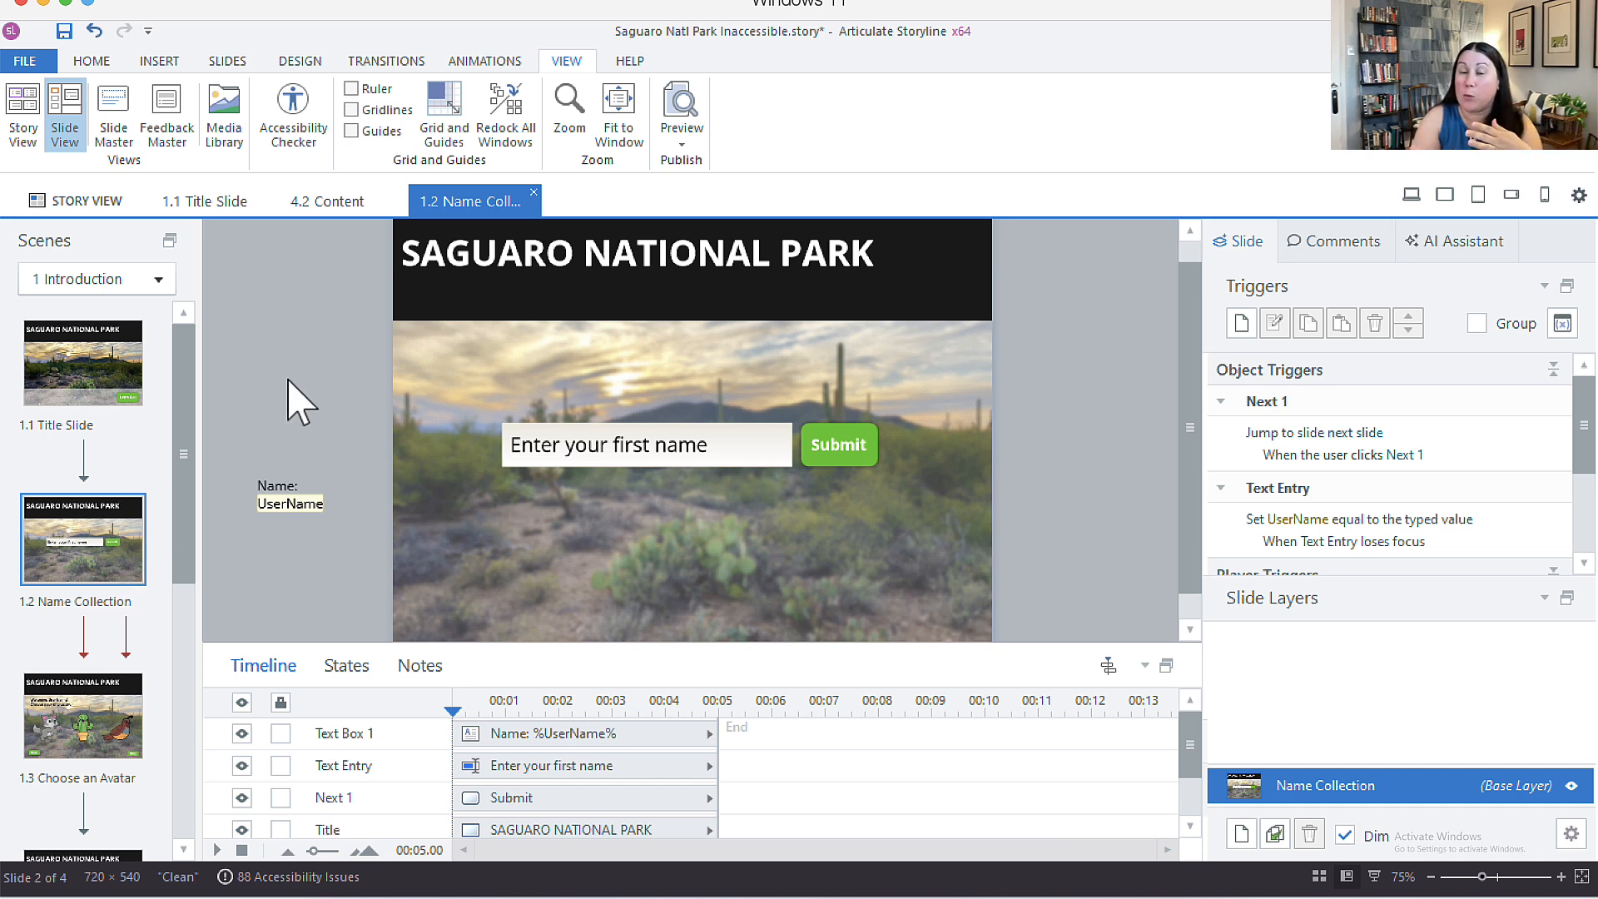
pyautogui.click(55, 393)
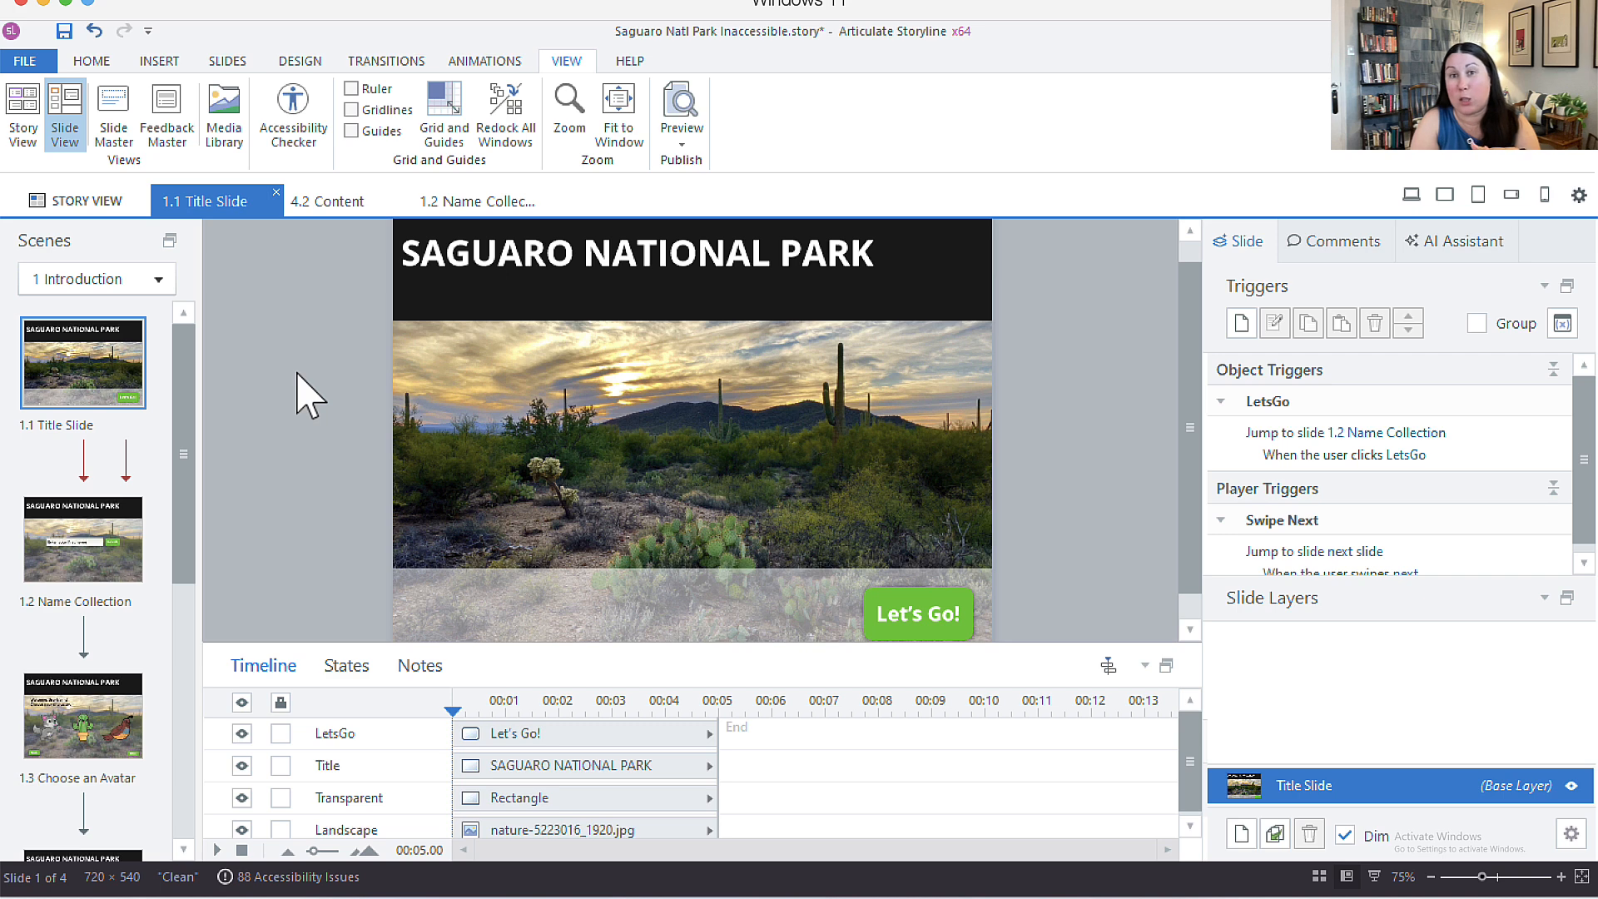
# - Review the Level A issues from the Accessibility Checker's summary, read the "Custom alt text added" guidance and close the checker
pyautogui.click(303, 125)
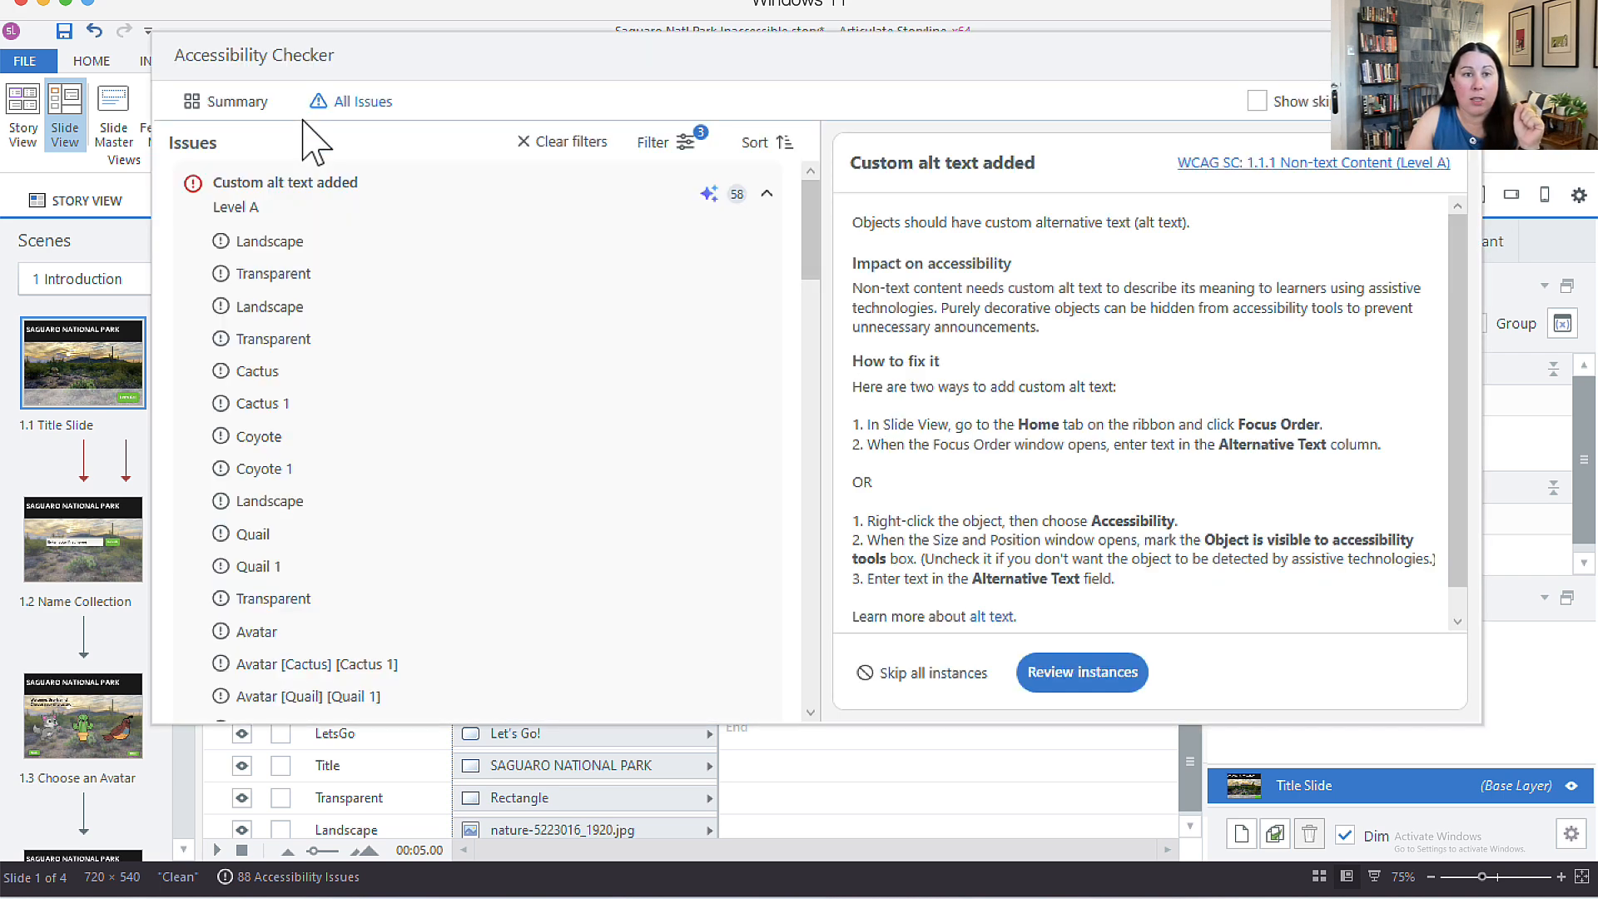
pyautogui.click(226, 106)
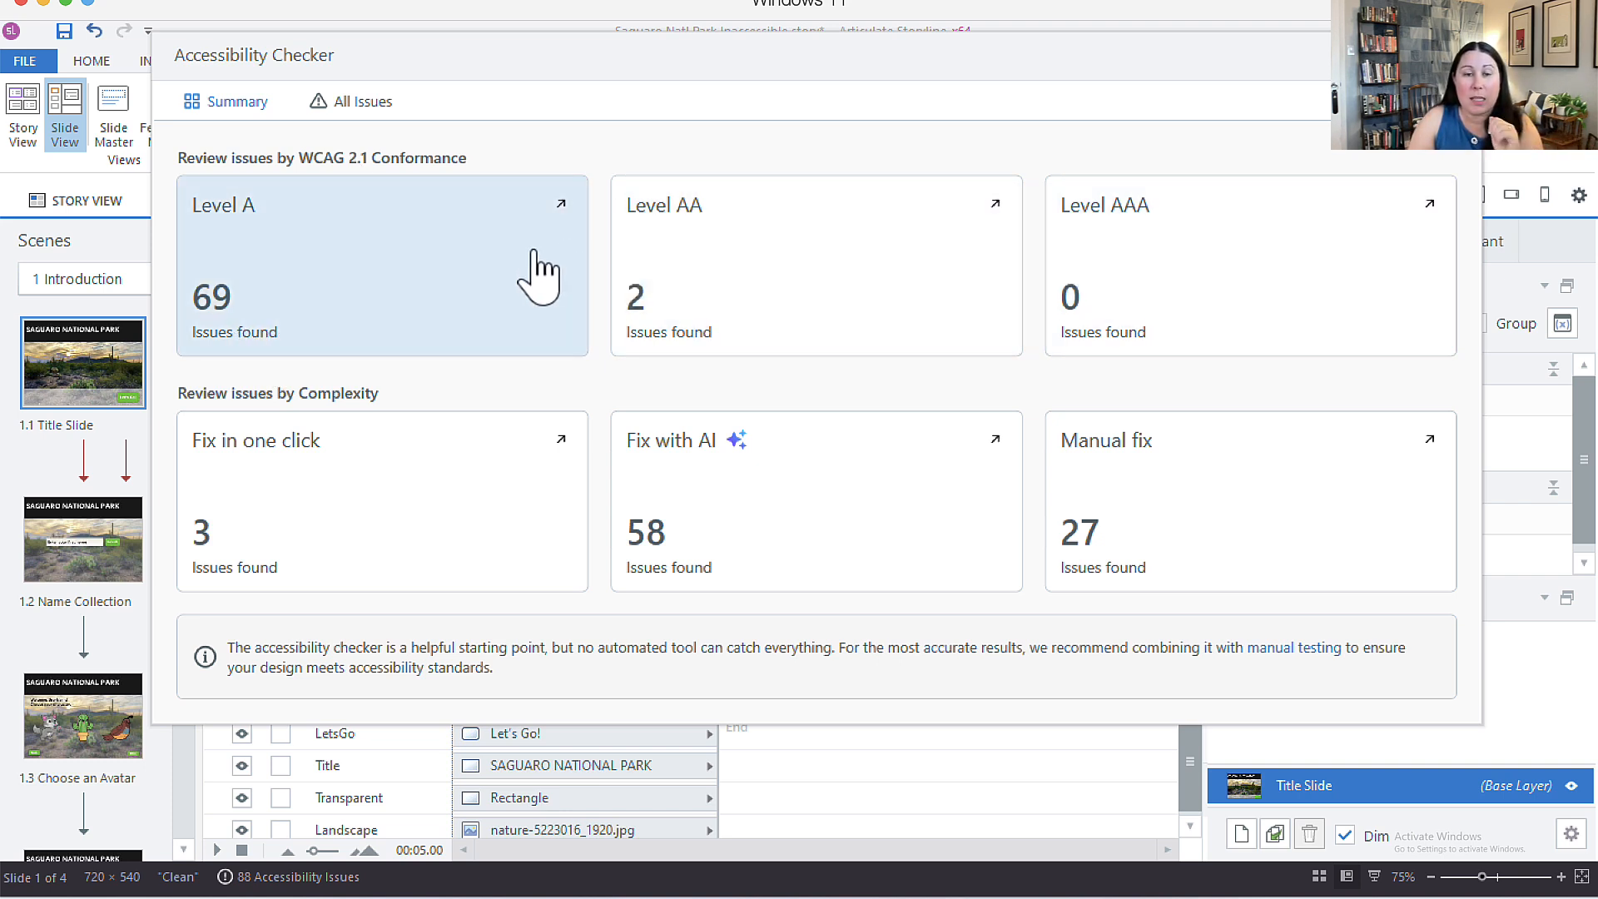
pyautogui.click(448, 276)
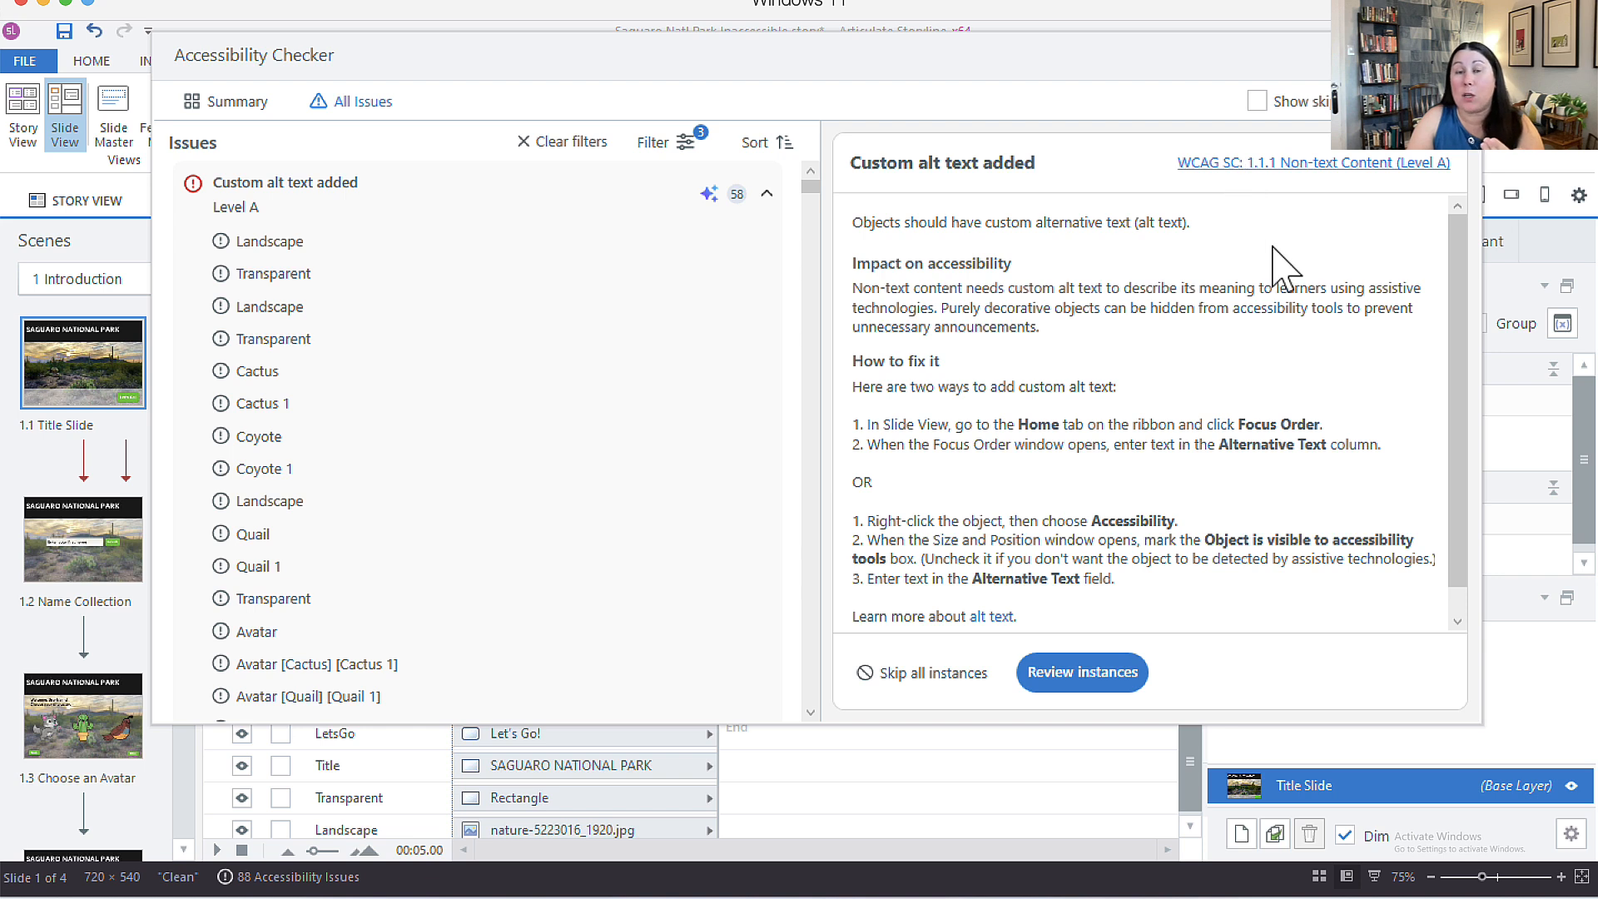
pyautogui.scroll(-1, 1252, 365)
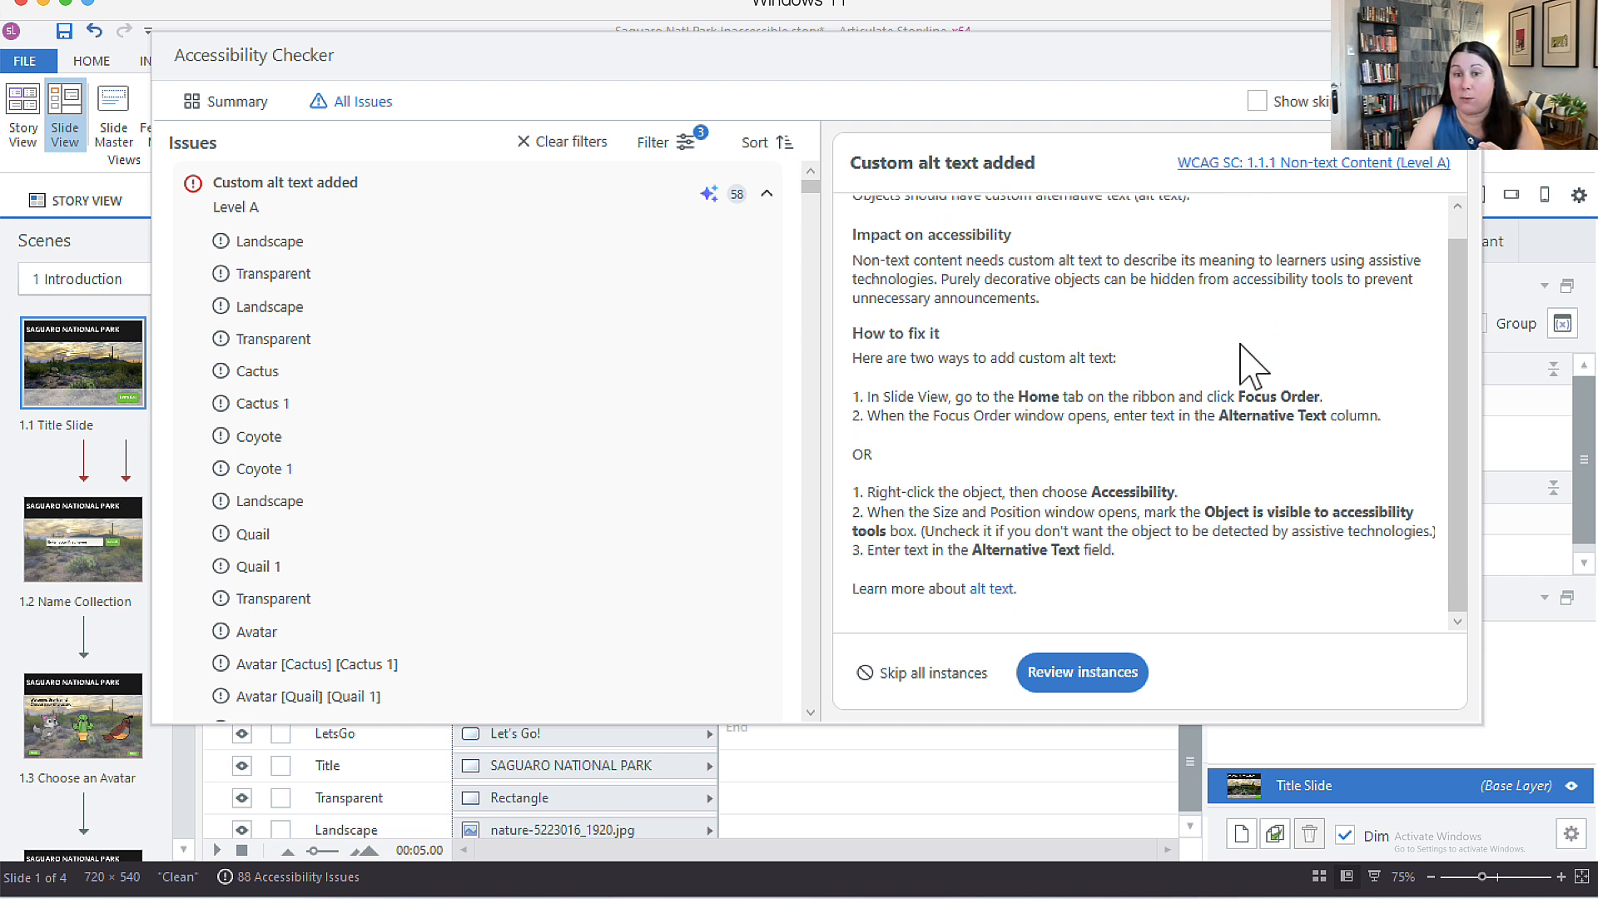
pyautogui.scroll(1, 1252, 365)
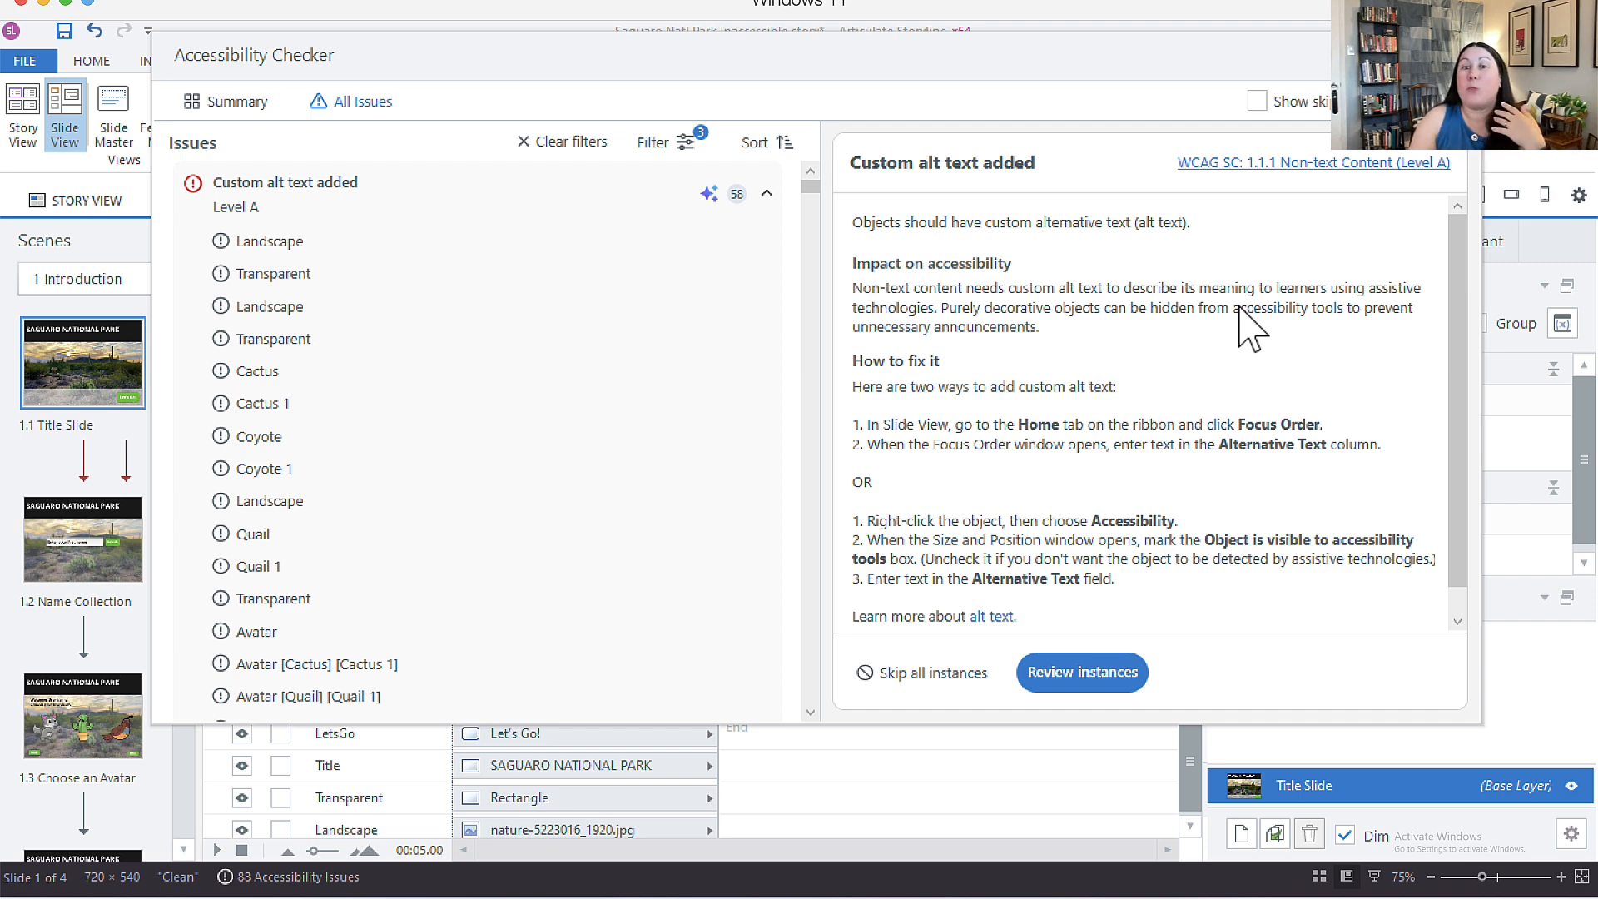
pyautogui.press('Escape')
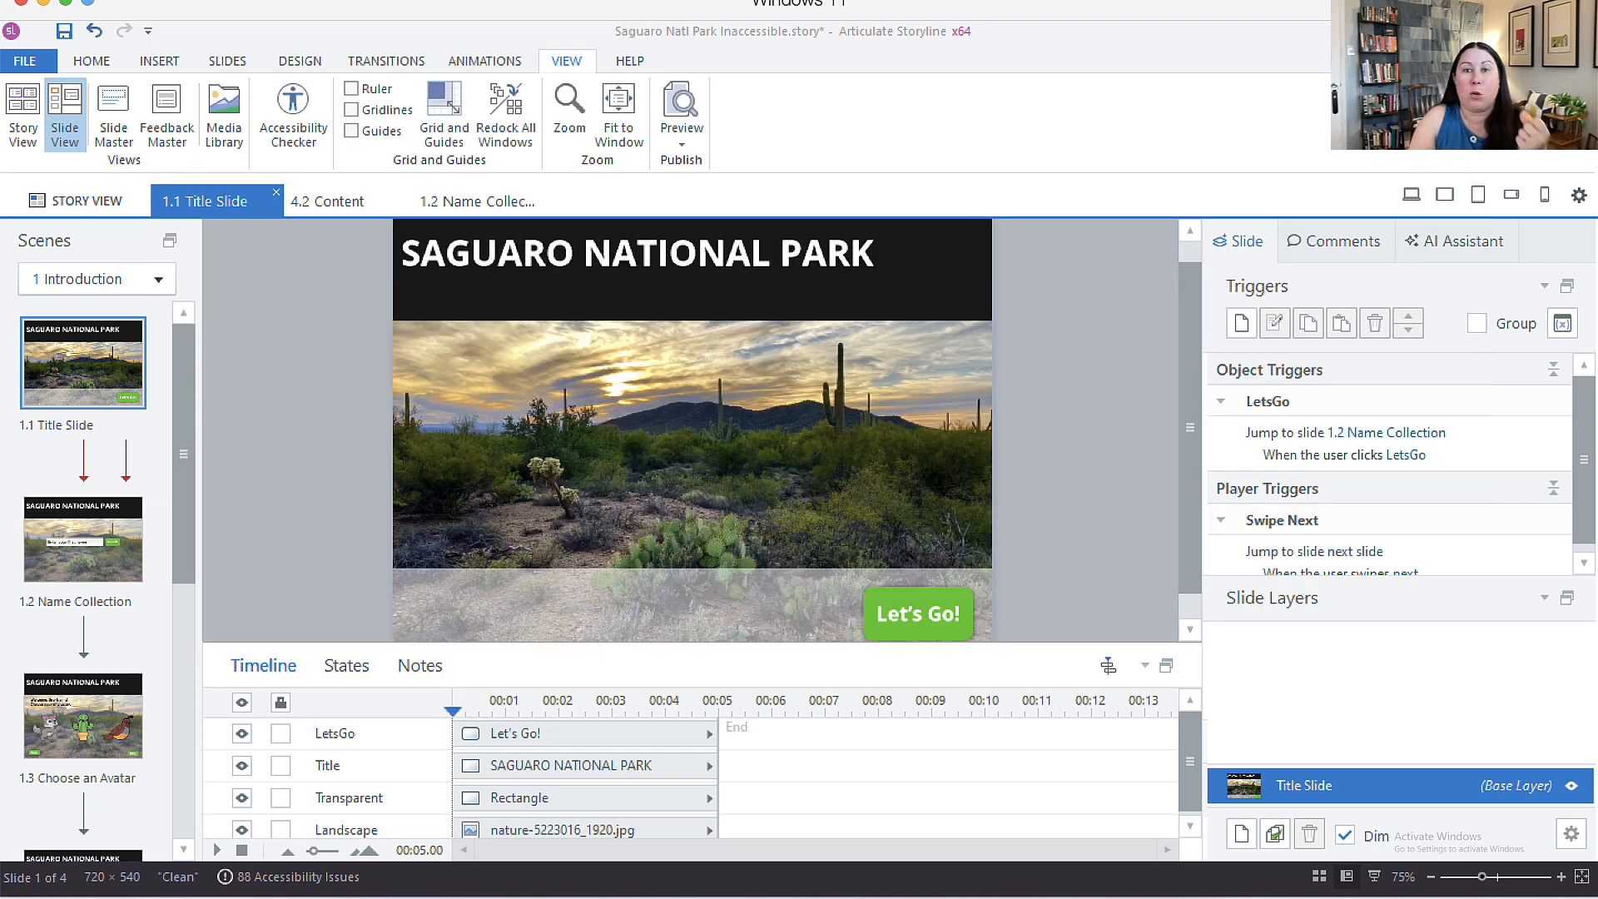